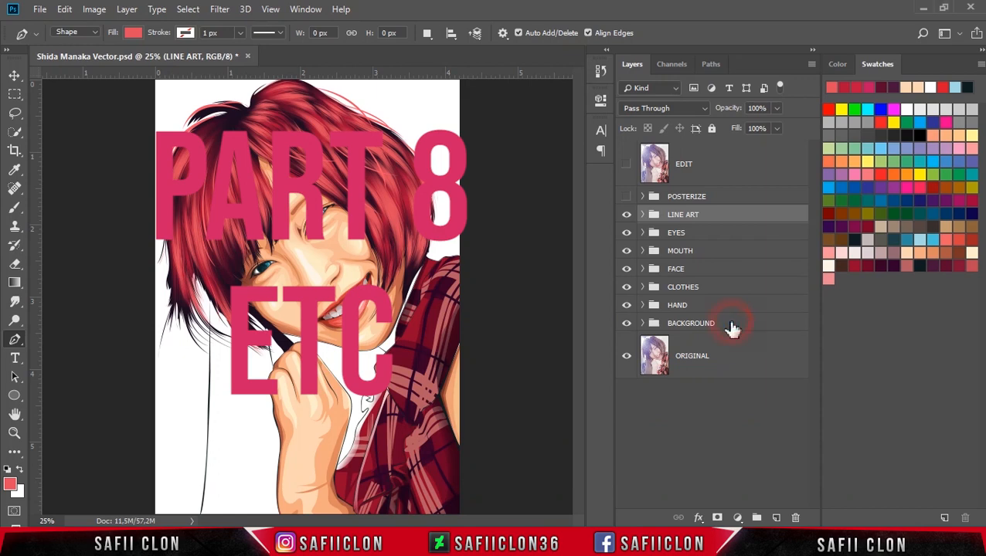
Select the BACKGROUND group and set the Pen tool to Shape mode for drawing above it
click(733, 328)
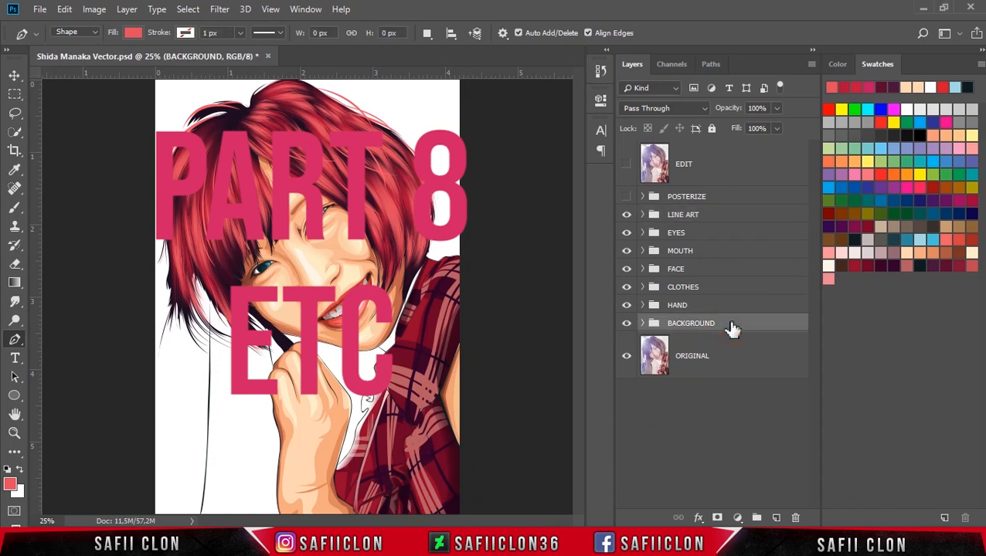
right_click(15, 340)
click(51, 340)
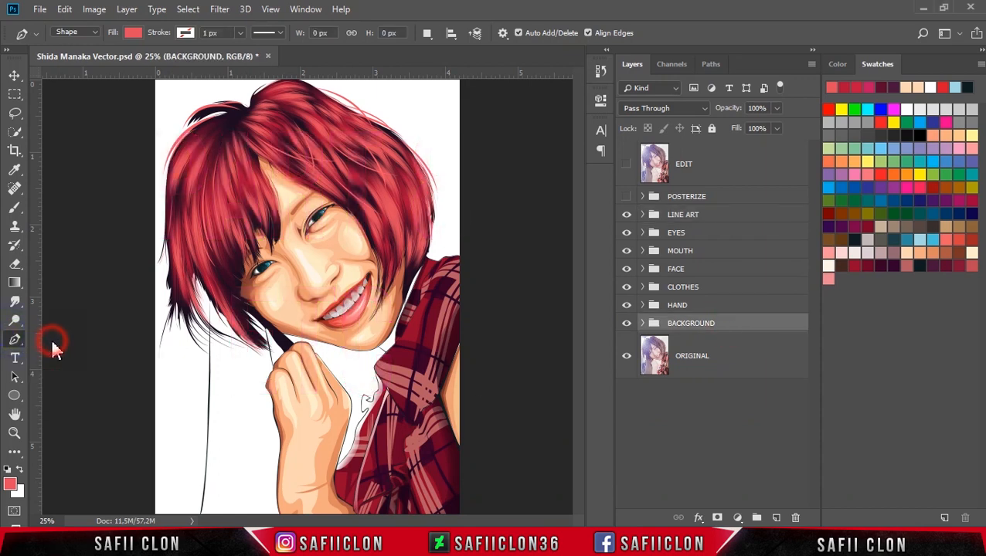
click(88, 34)
click(70, 43)
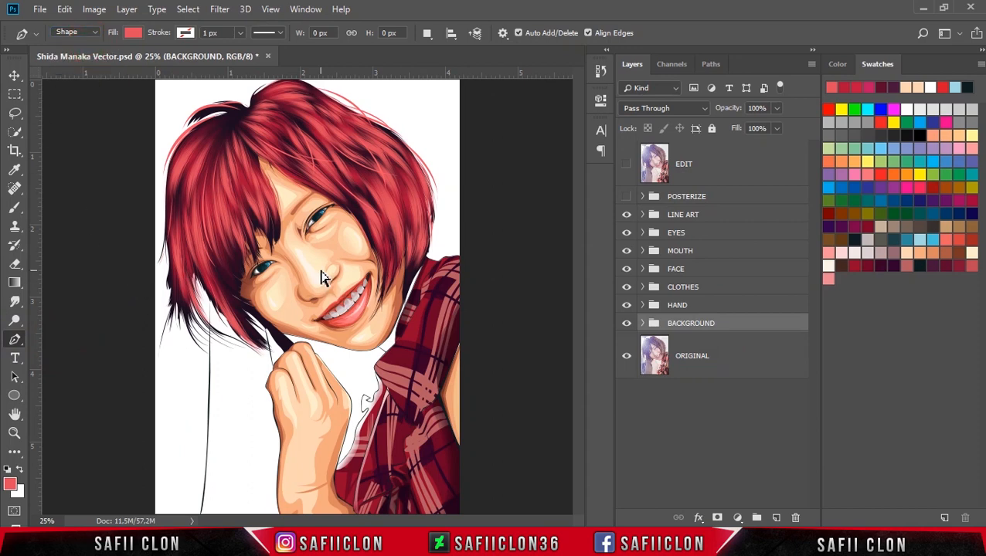
Start a pen shape along the long black line beside the hand, from the canvas's lower edge up into the hair
scroll(323, 278, up, 1)
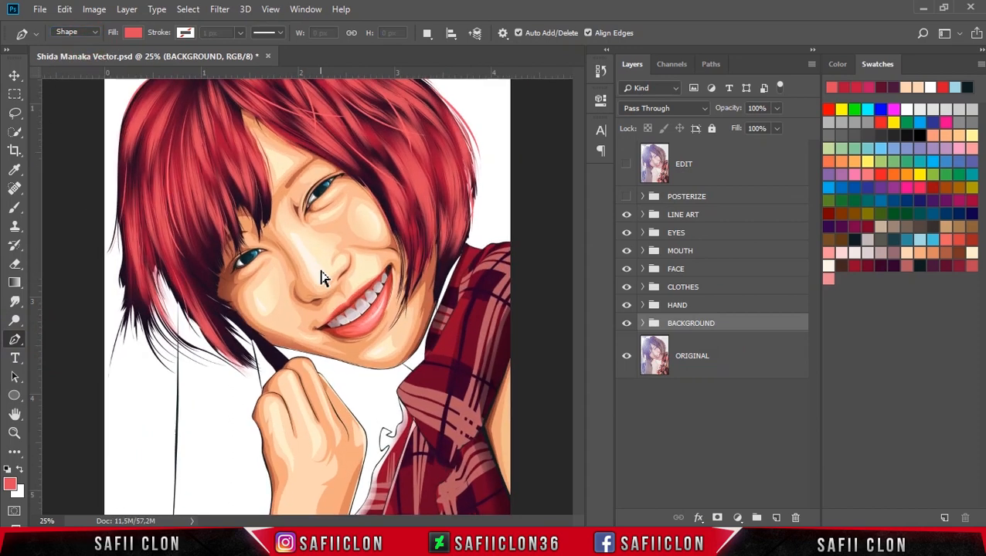
scroll(322, 279, up, 1)
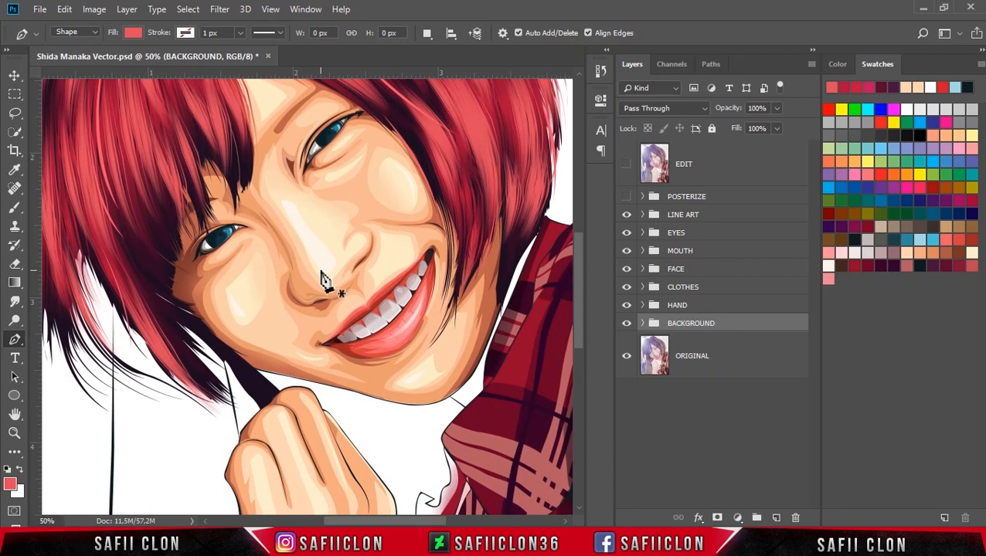
drag(584, 309, 504, 455)
drag(433, 522, 404, 524)
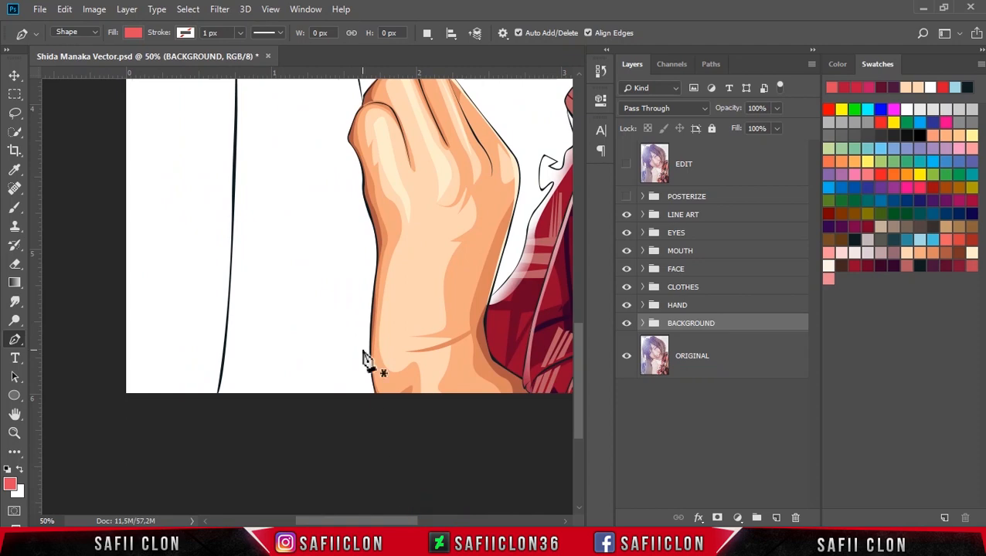
scroll(364, 358, up, 1)
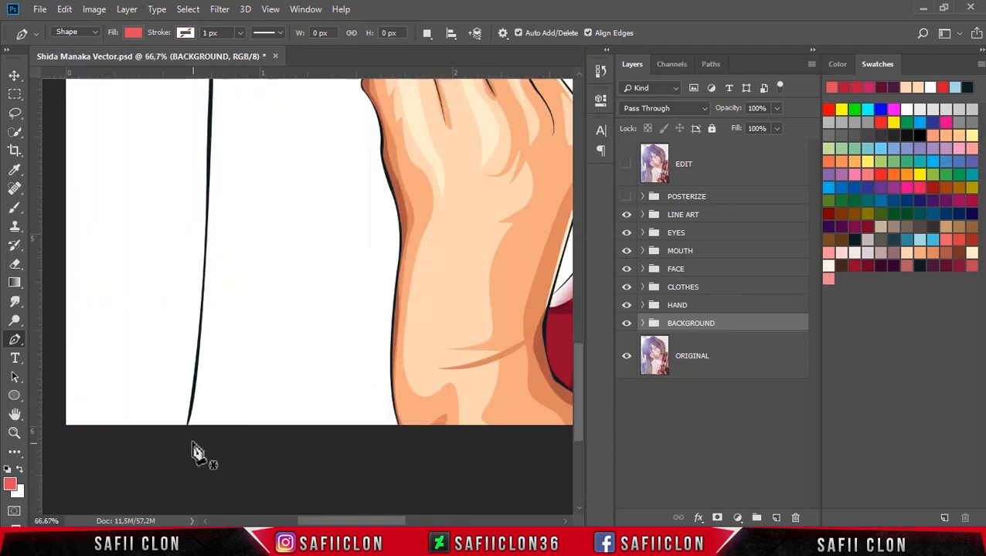
click(186, 430)
drag(201, 310, 203, 275)
click(207, 198)
drag(577, 354, 581, 300)
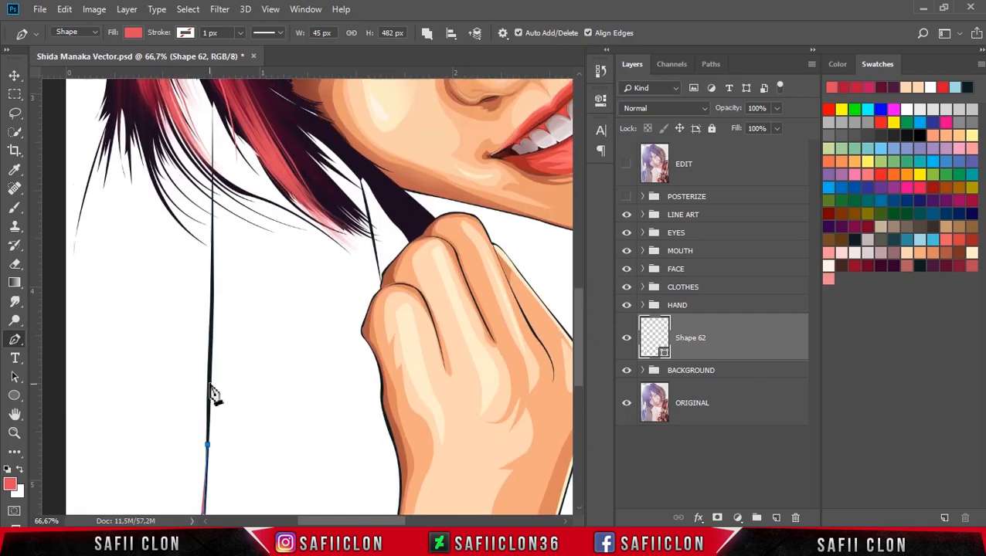
click(213, 242)
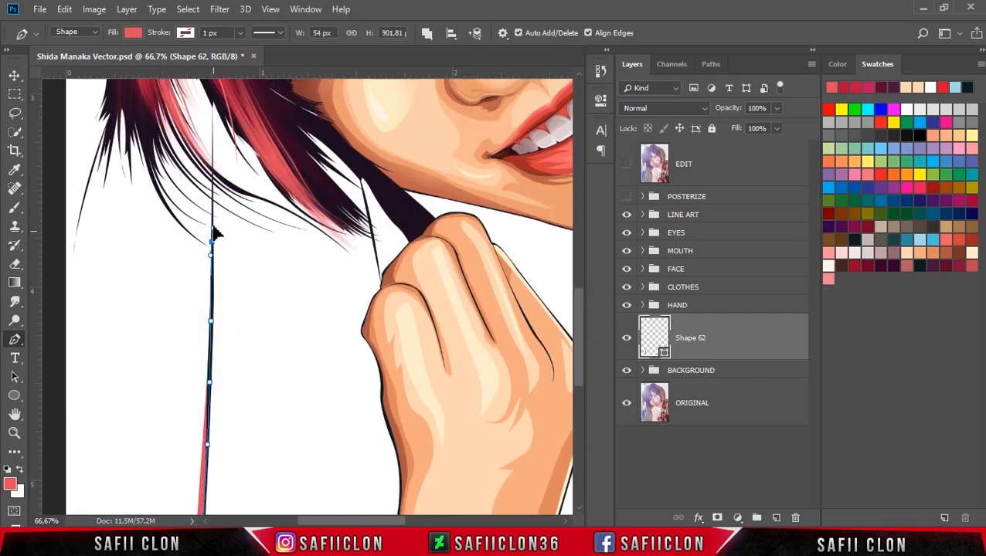
alt+click(213, 242)
click(214, 94)
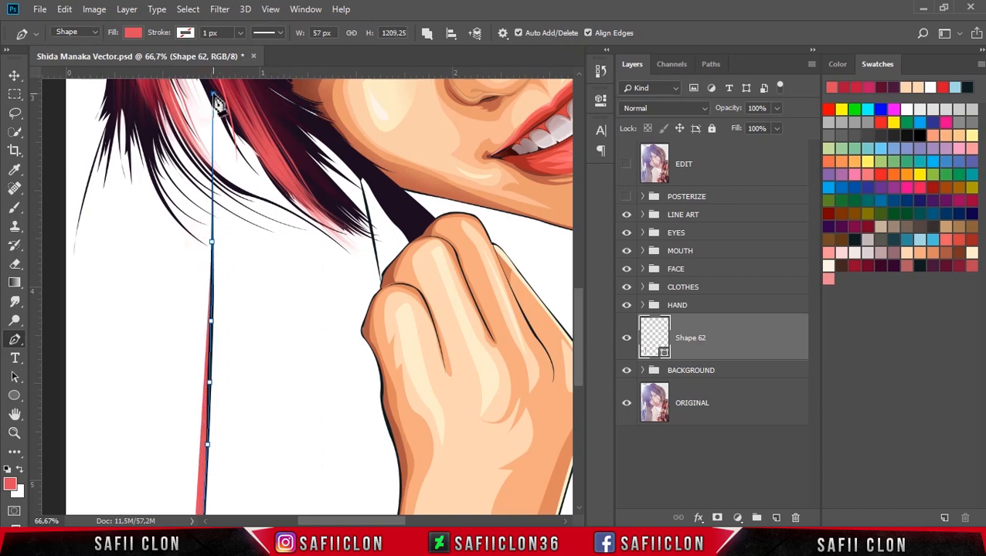
Continue the outline beneath the hair and down behind the hand, then close it below the canvas's lower edge
drag(576, 326, 576, 299)
drag(243, 178, 352, 279)
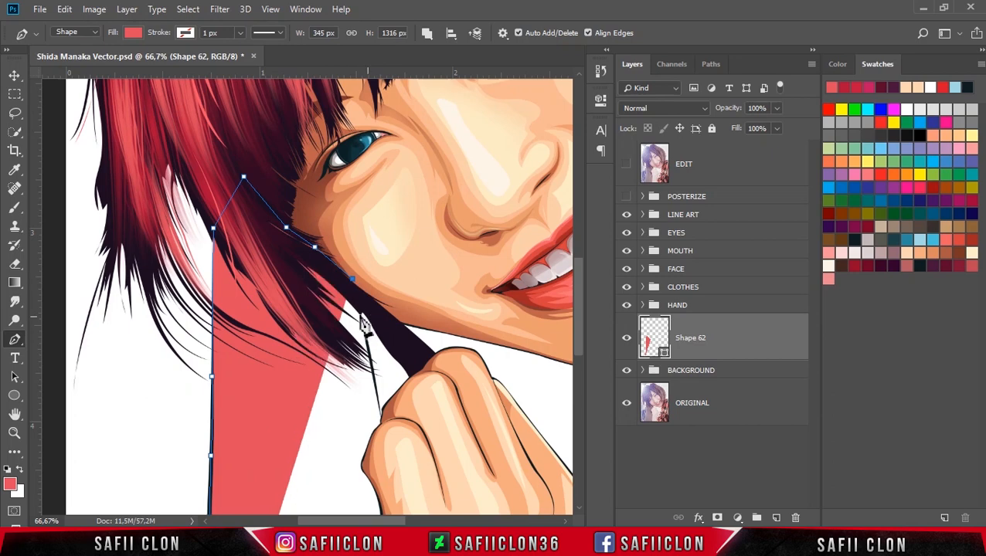
click(358, 310)
drag(579, 331, 580, 358)
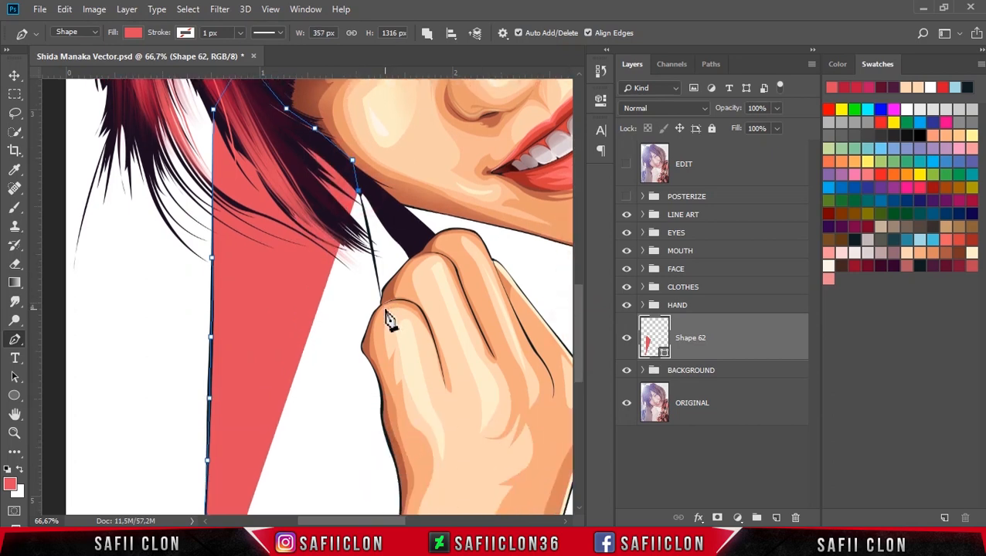
drag(579, 309, 588, 366)
click(417, 359)
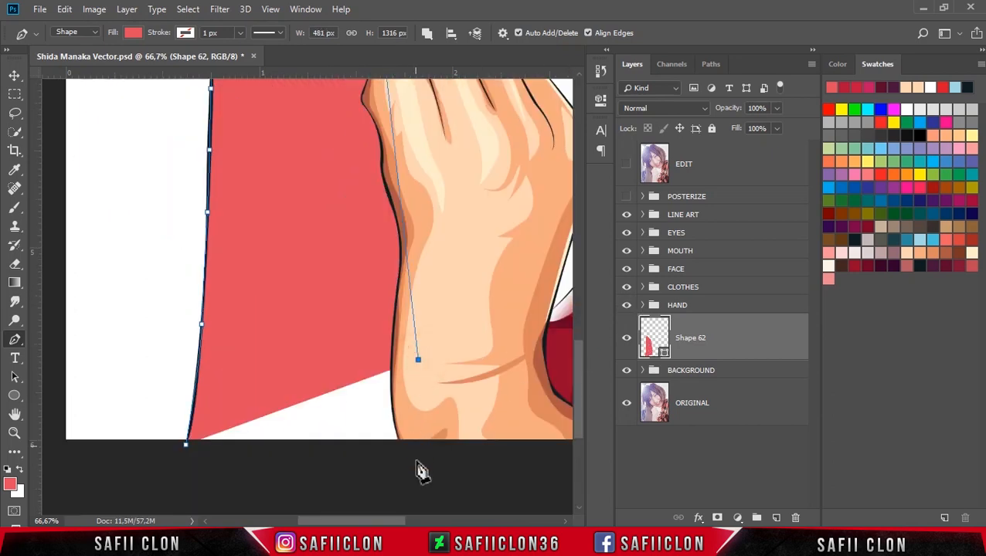
click(415, 459)
click(184, 465)
click(186, 446)
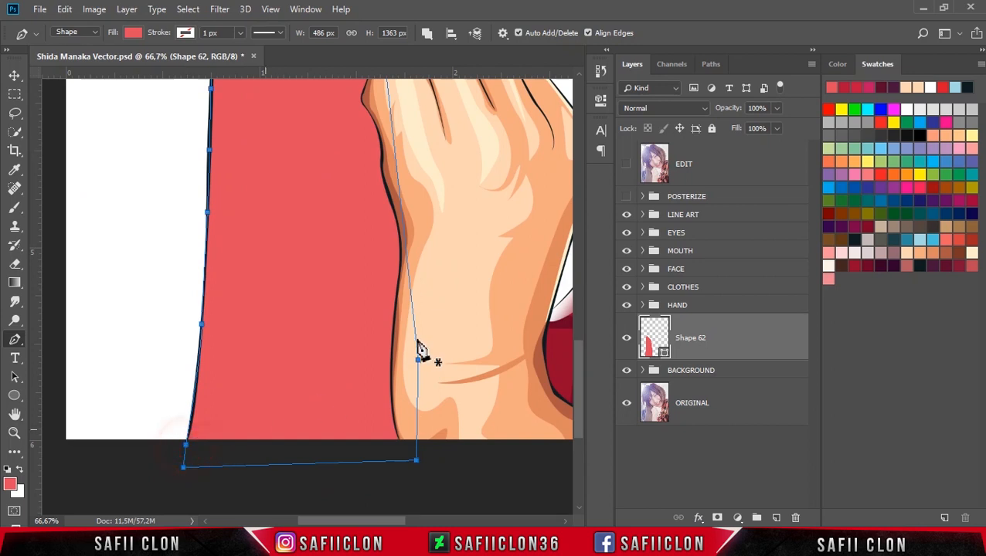
Recolor the new shape's fill to the medium brown #946342
double_click(663, 352)
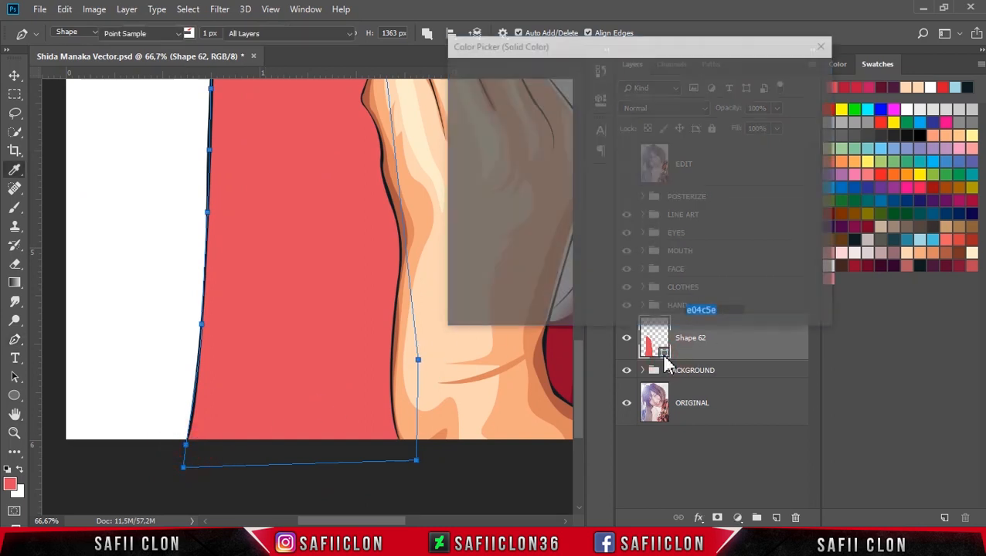
drag(753, 47, 734, 22)
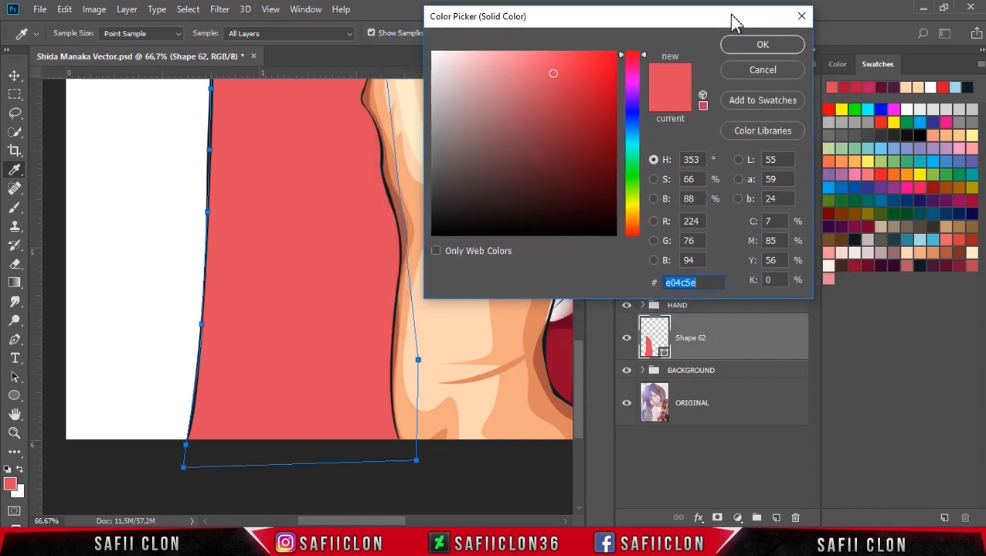
click(855, 264)
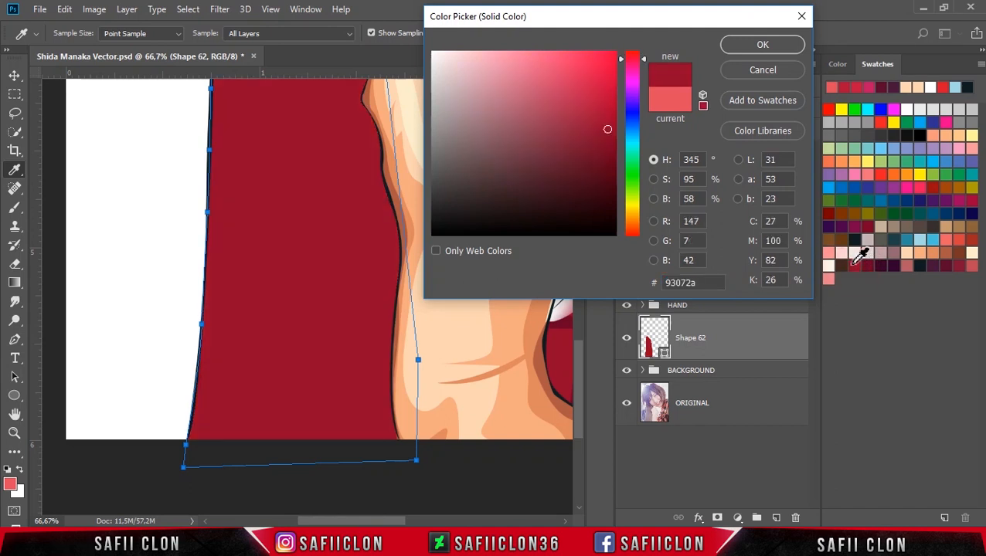
mouse_move(654, 163)
mouse_down()
mouse_move(656, 198)
mouse_move(641, 223)
mouse_up()
drag(585, 144, 566, 174)
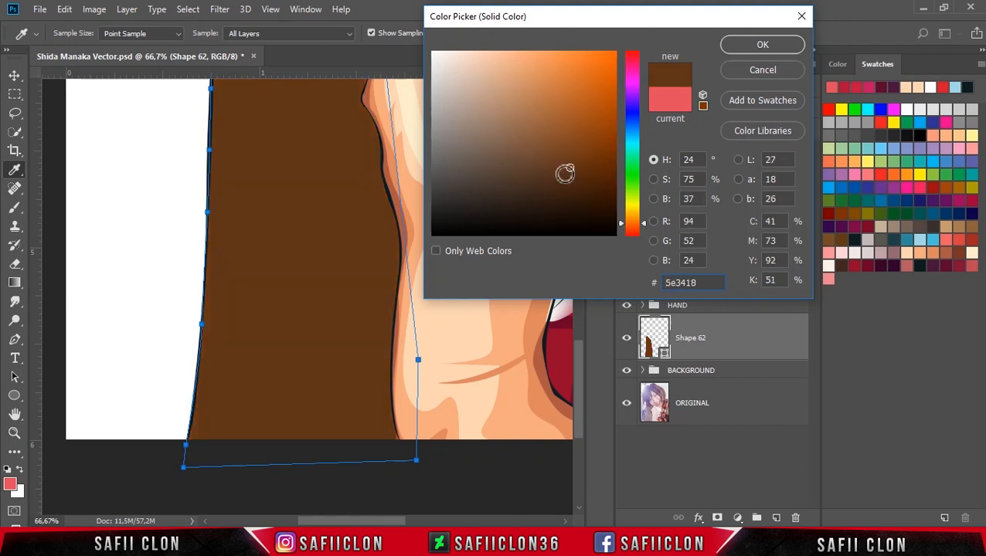
drag(564, 171, 558, 183)
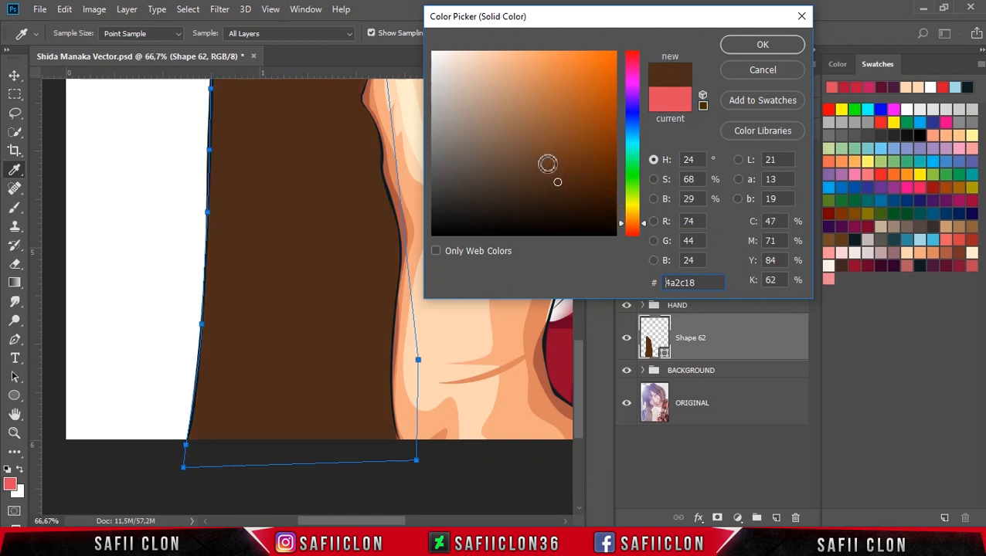
click(543, 160)
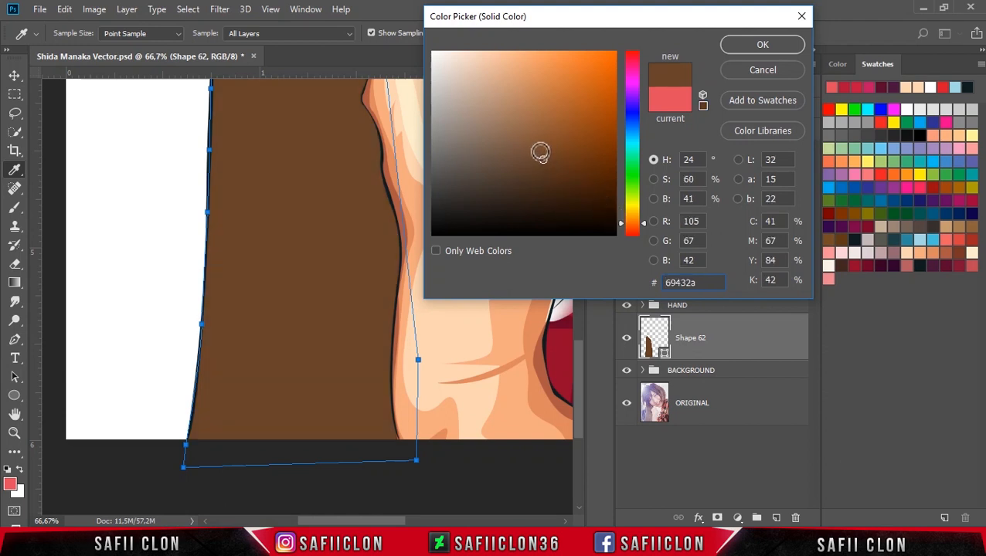
click(538, 153)
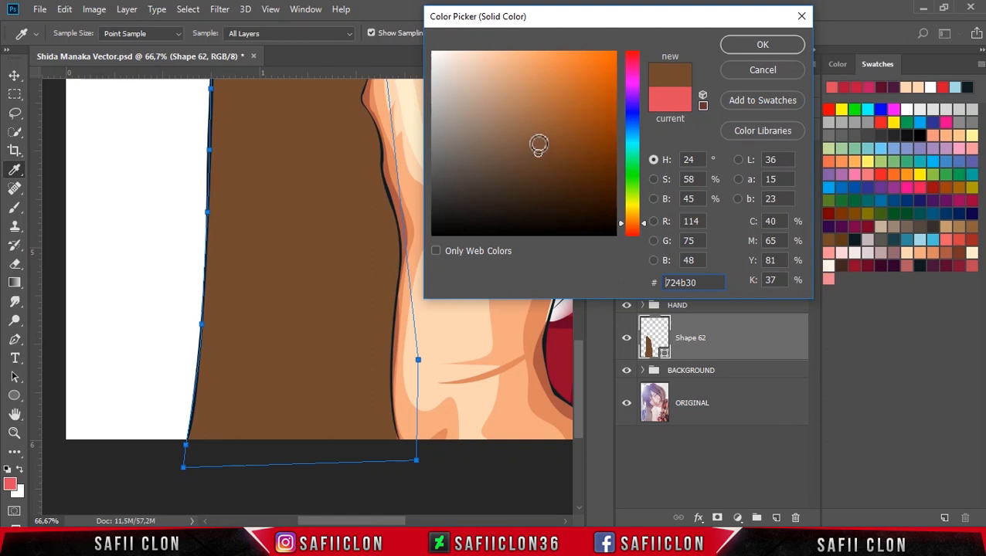
click(540, 145)
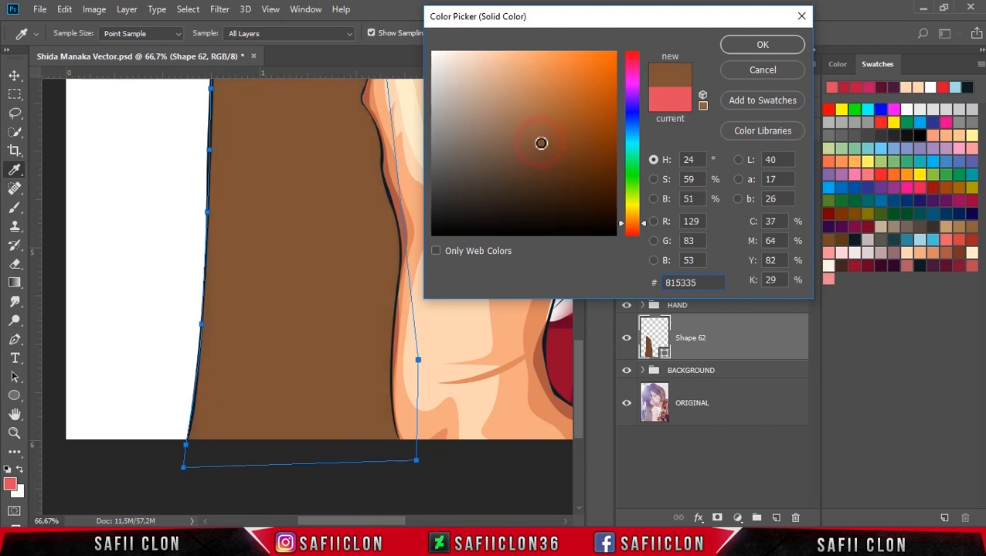
click(534, 135)
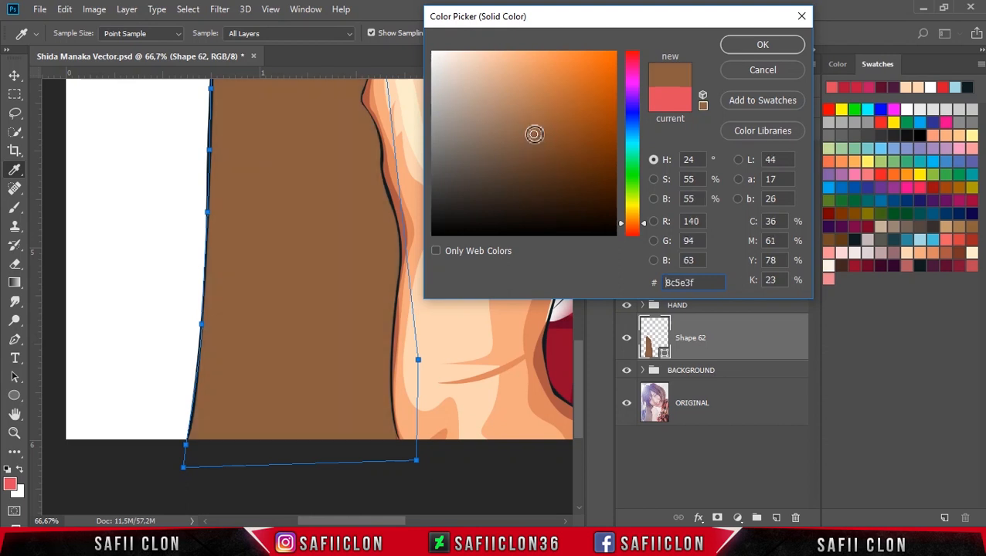
click(534, 129)
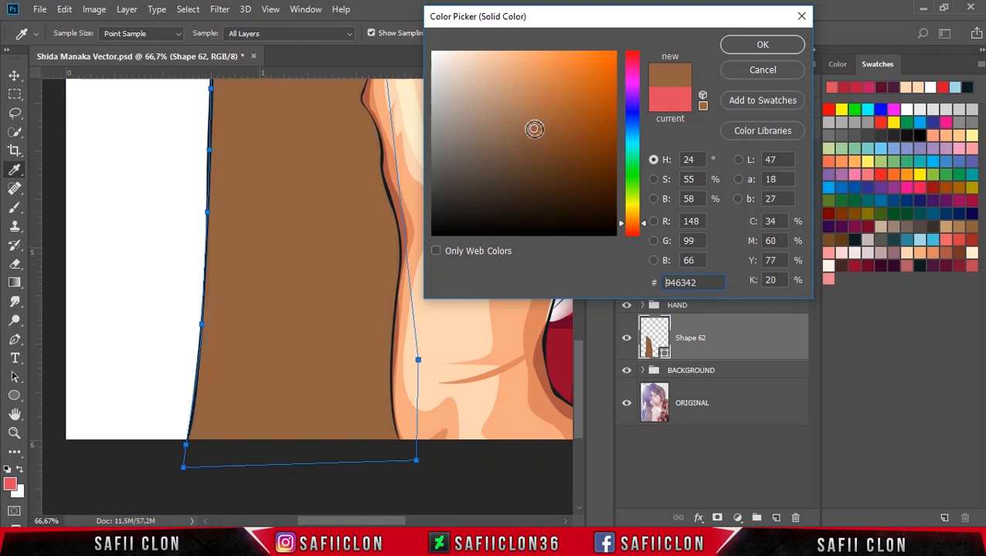
click(762, 44)
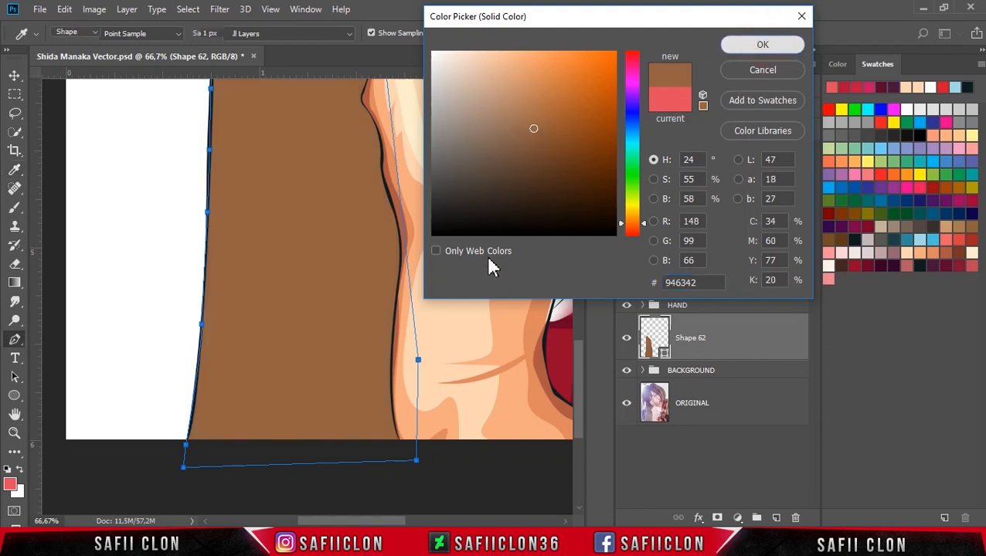
Show the POSTERIZE group as a tracing reference and set the pen's path operation to New Layer
key(ctrl+minus)
key(ctrl+minus)
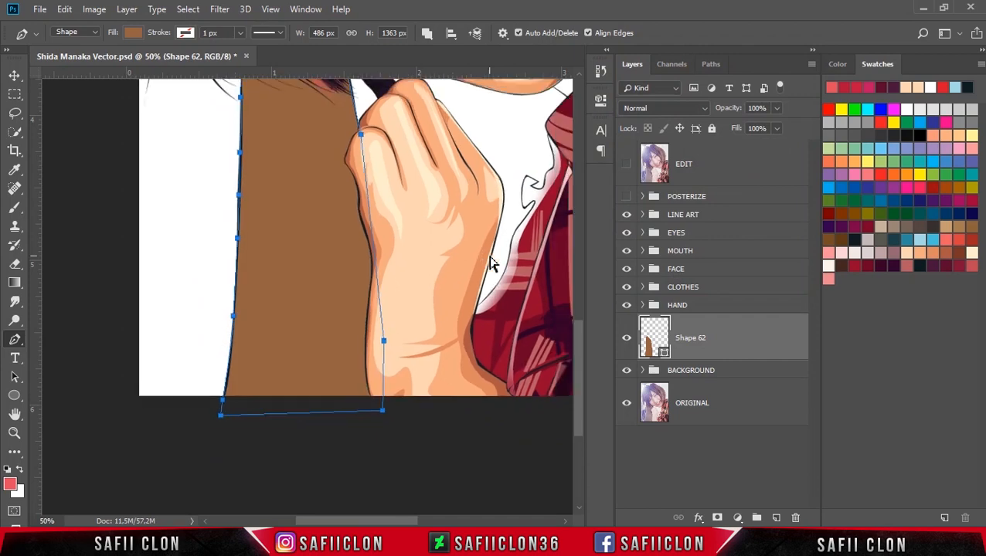
key(ctrl+minus)
key(ctrl+plus)
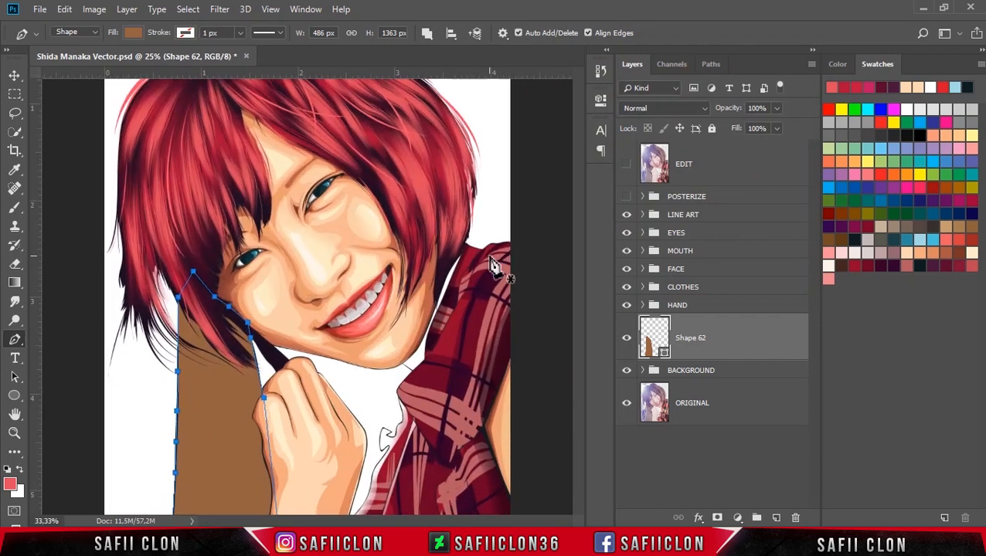
drag(577, 285, 585, 328)
click(626, 196)
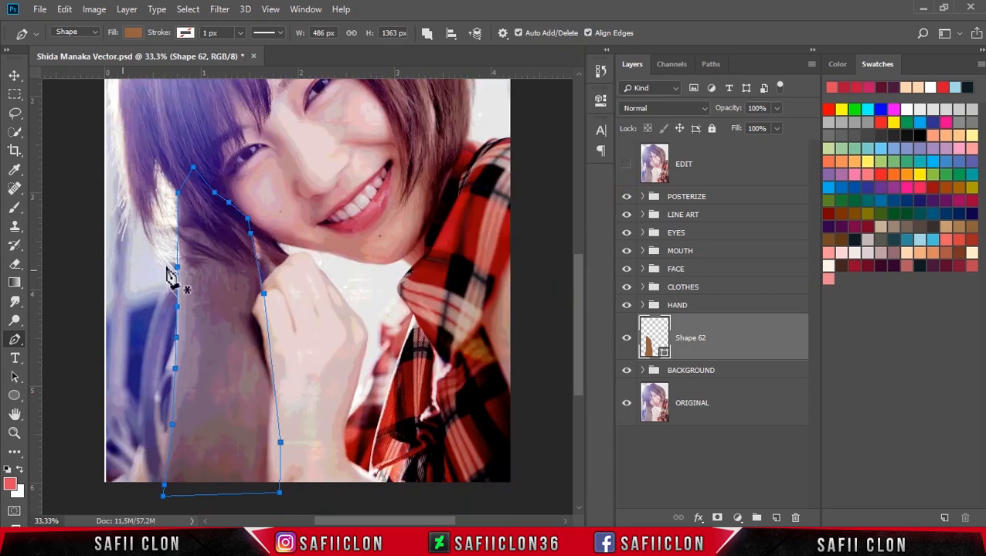
click(429, 33)
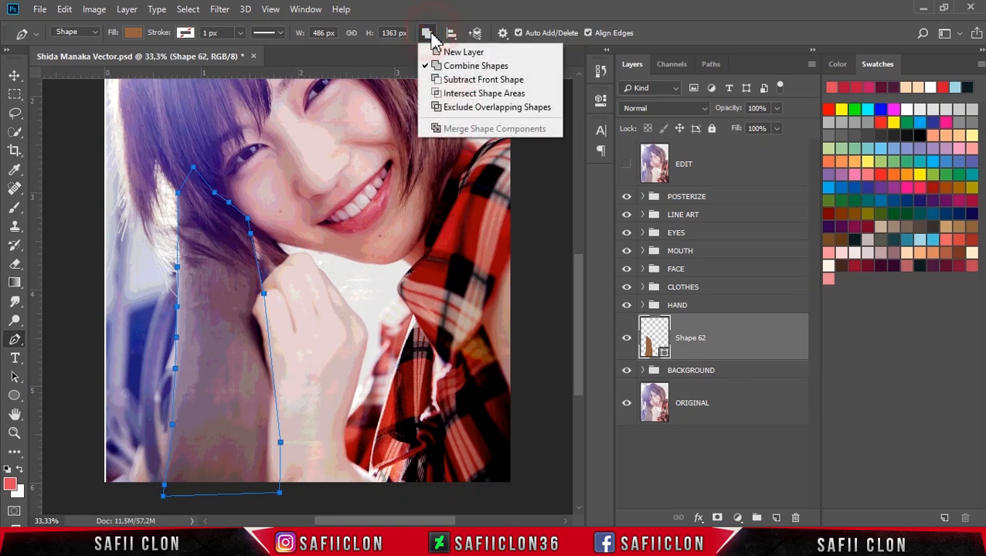
click(481, 52)
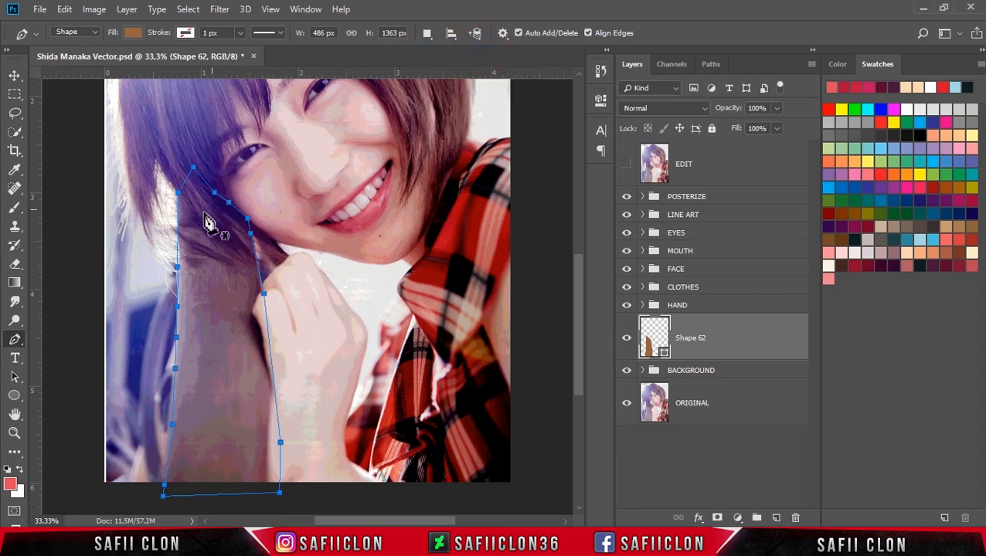
Trace a shadow shape's jagged edge below the hair and continue it down along the edge of the hand
click(185, 165)
click(196, 316)
click(199, 296)
click(199, 159)
click(204, 313)
click(207, 271)
click(212, 331)
drag(222, 323, 243, 316)
drag(272, 395, 275, 413)
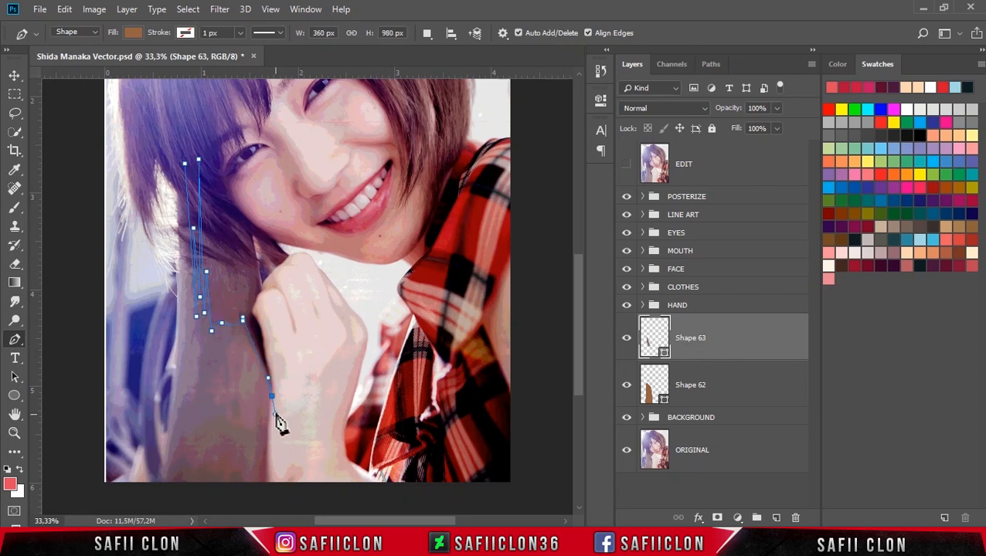
drag(242, 320, 239, 327)
drag(269, 395, 269, 397)
Close the shadow outline with points across the hand, cheek and hair, back to its starting point
click(285, 433)
click(300, 315)
click(251, 191)
click(194, 124)
drag(185, 163, 199, 185)
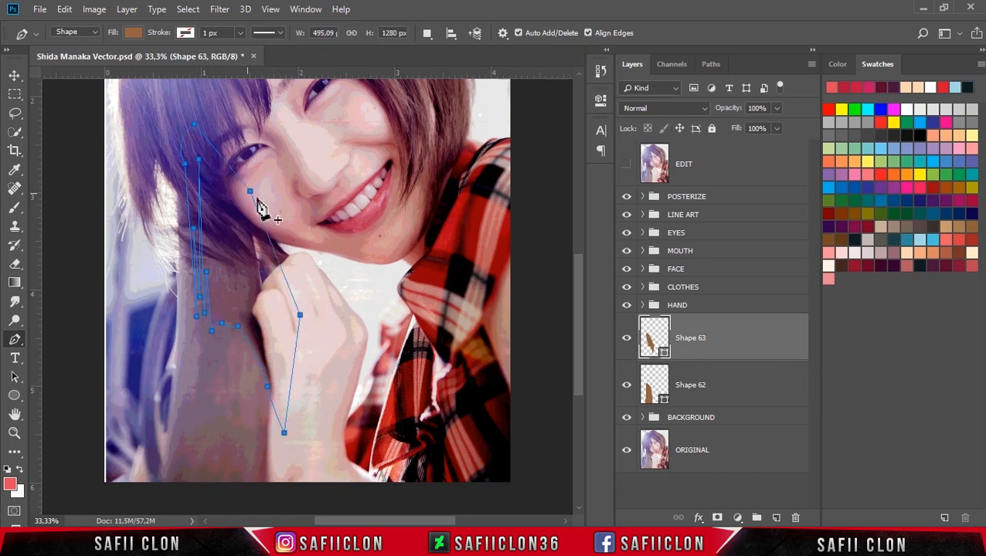
Hide the POSTERIZE group and clip the shadow shape to the brown shape beneath it with a clipping mask
click(626, 197)
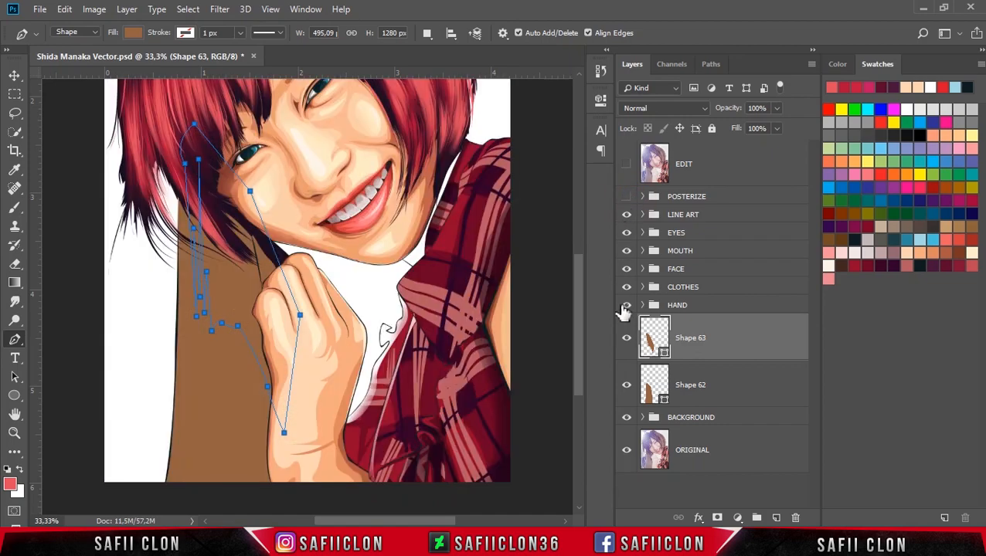
right_click(755, 349)
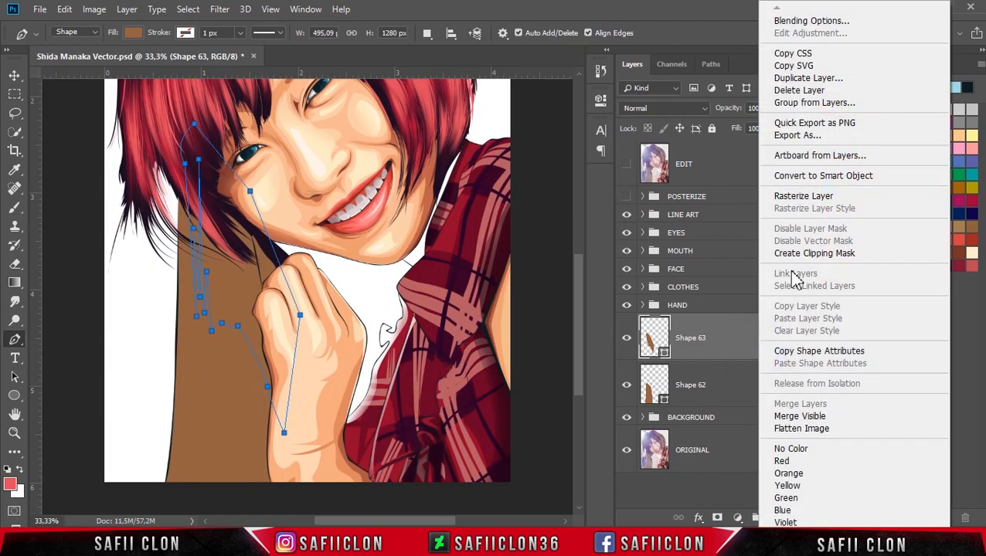
click(795, 254)
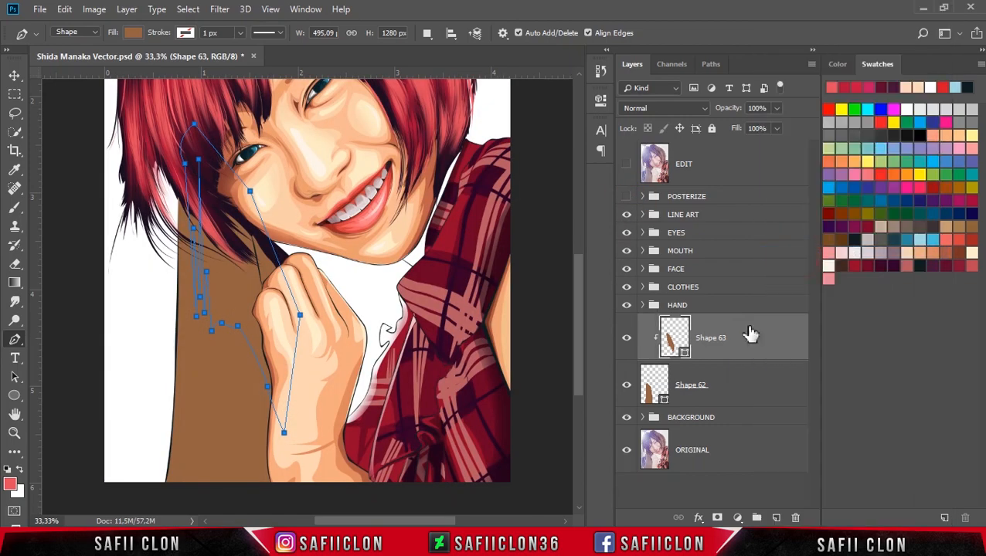
Recolor the clipped shadow shape's fill to the darker brown 774734
double_click(685, 354)
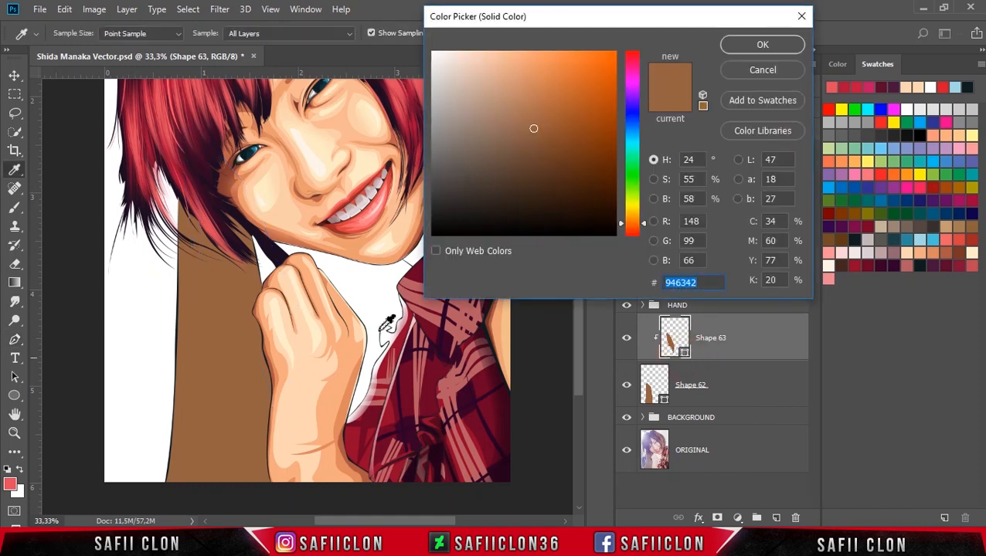
click(542, 134)
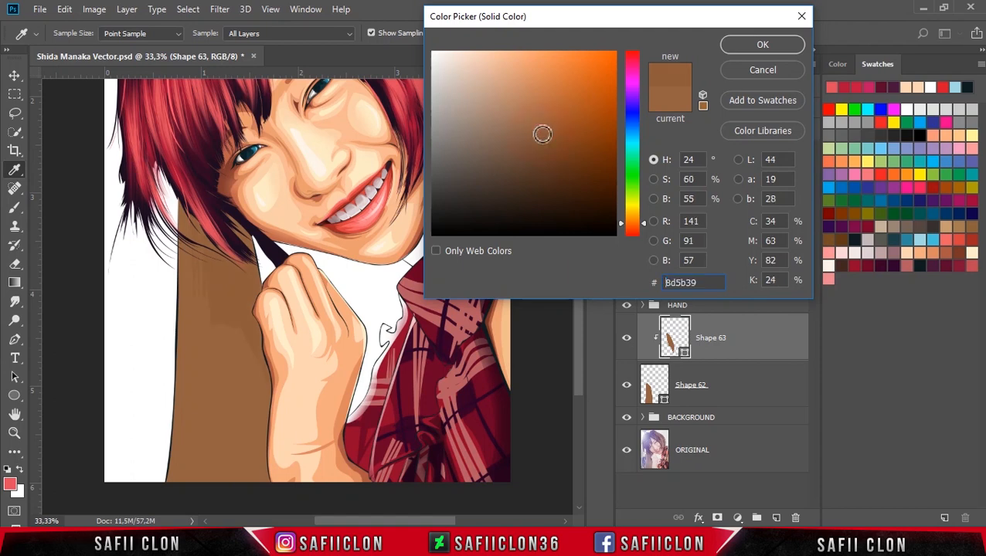
click(542, 142)
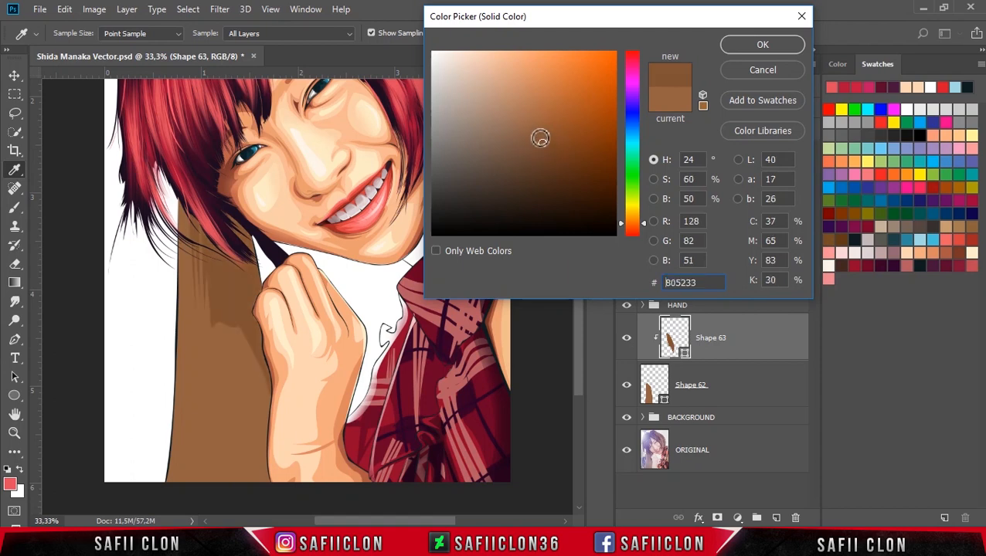
click(539, 146)
click(537, 156)
click(535, 142)
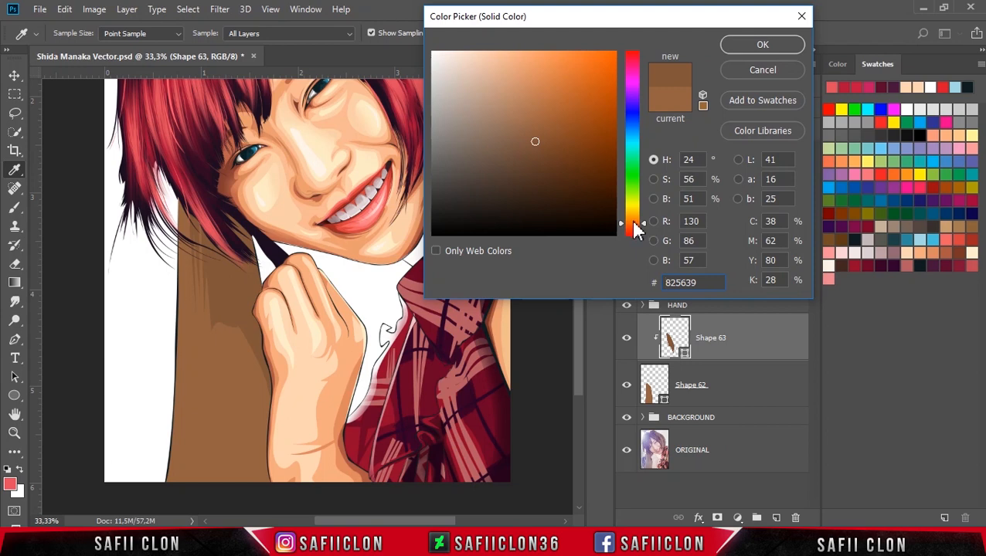
click(633, 221)
click(636, 227)
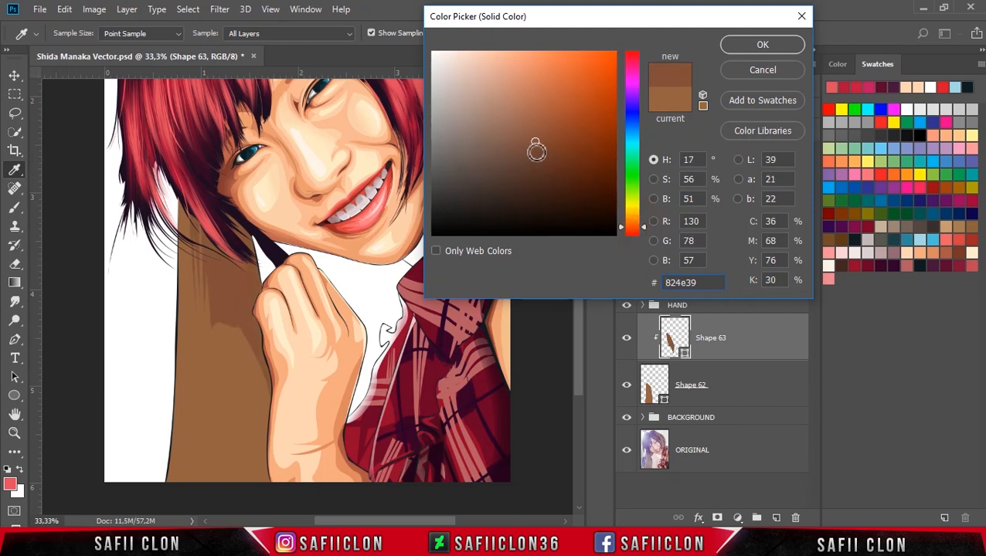
click(536, 149)
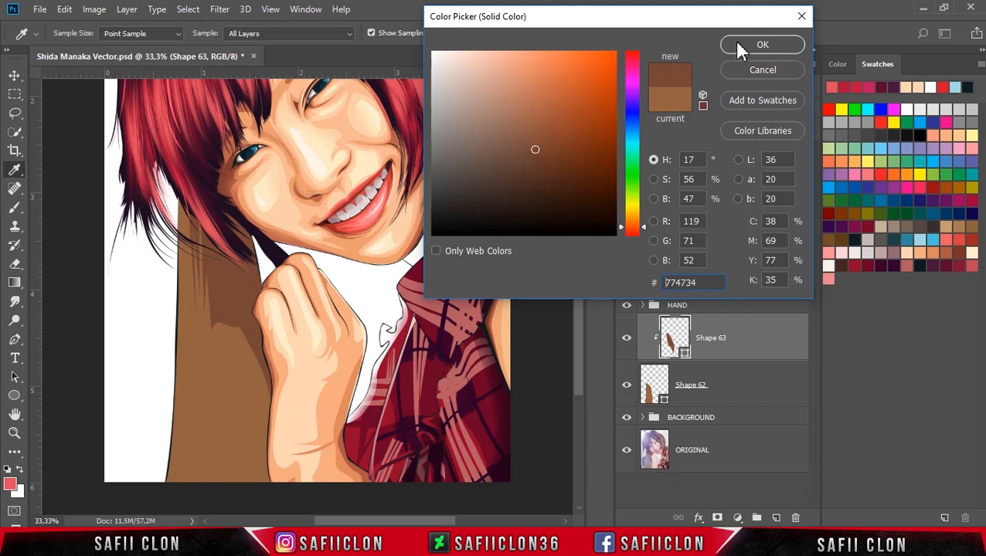
click(759, 46)
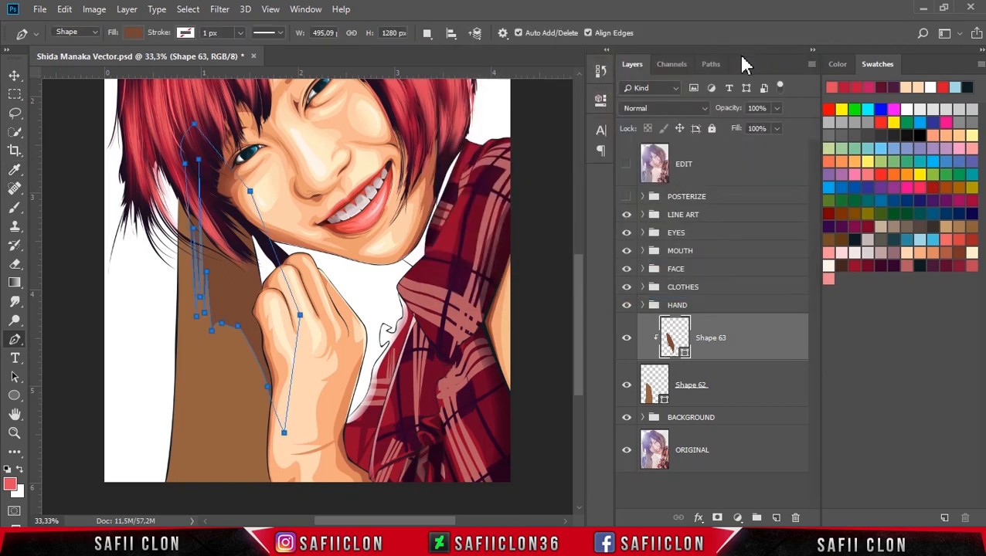
With the POSTERIZE group shown and Combine Shapes set, add a narrow shadow contour along the lower wrist edge, running below the canvas
mouse_move(581, 265)
mouse_down()
mouse_move(583, 297)
mouse_move(587, 279)
mouse_up()
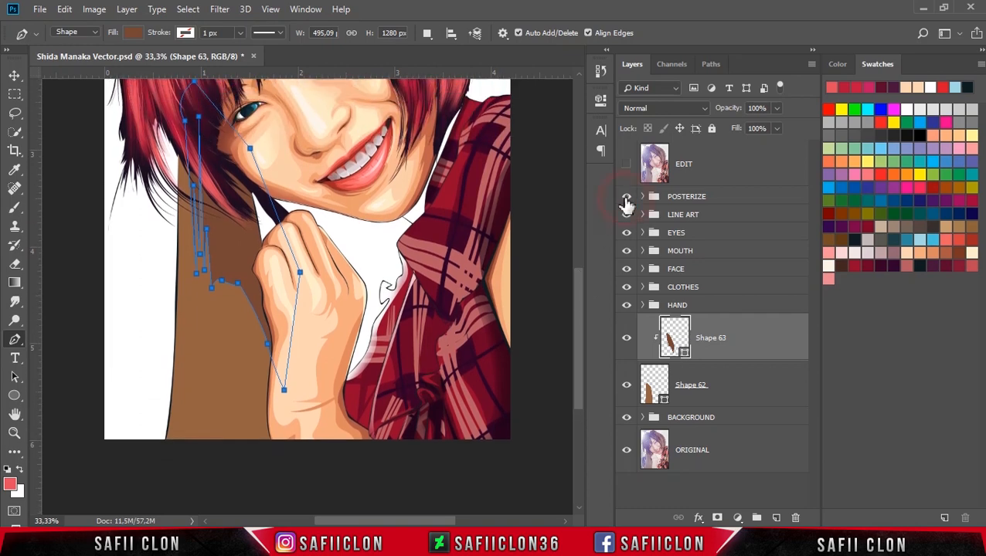
click(626, 197)
click(429, 33)
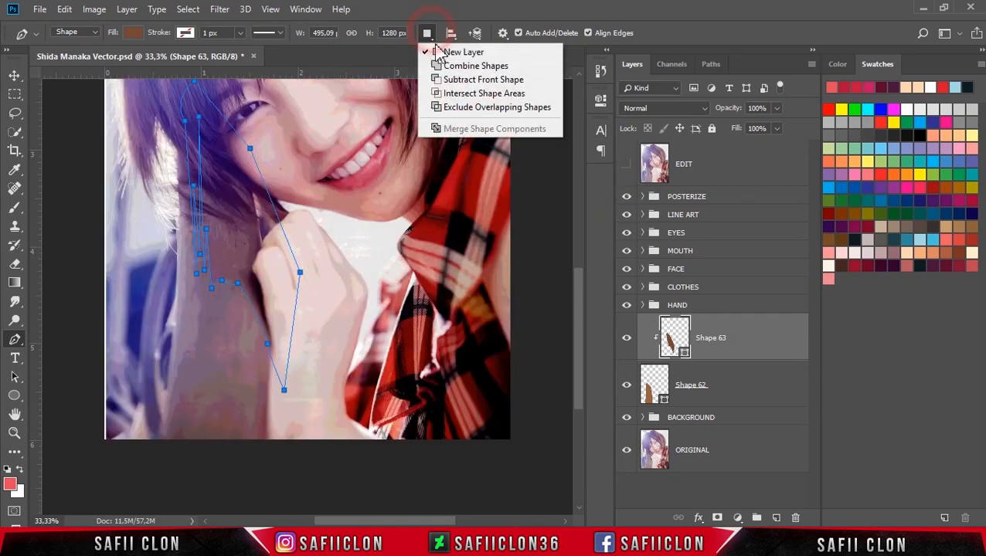
click(458, 66)
click(274, 384)
click(264, 396)
click(264, 360)
click(246, 466)
click(291, 465)
click(288, 402)
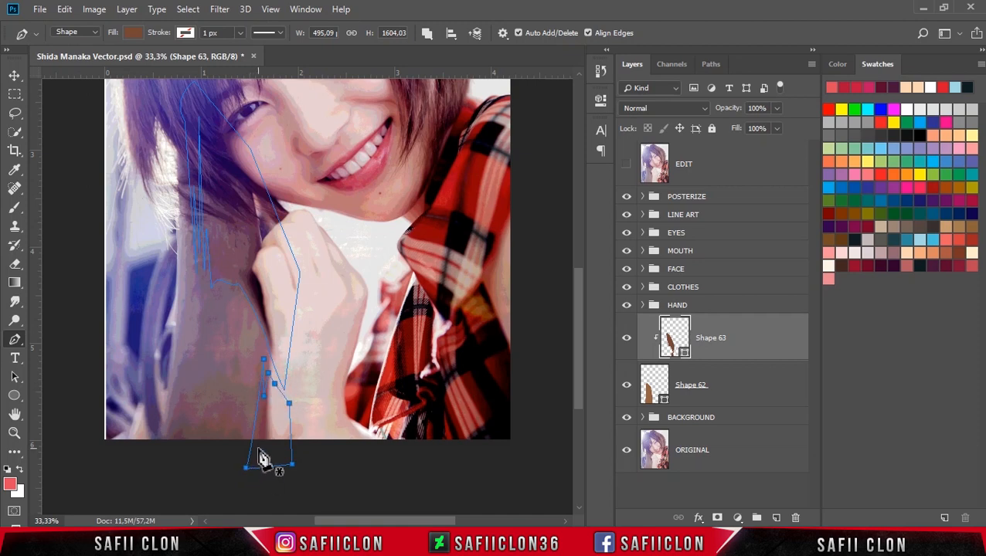
Trace a closed, wavy-topped shadow contour across the bottom of the brown area, then hide the POSTERIZE group and finish the path
click(151, 451)
drag(181, 396, 200, 431)
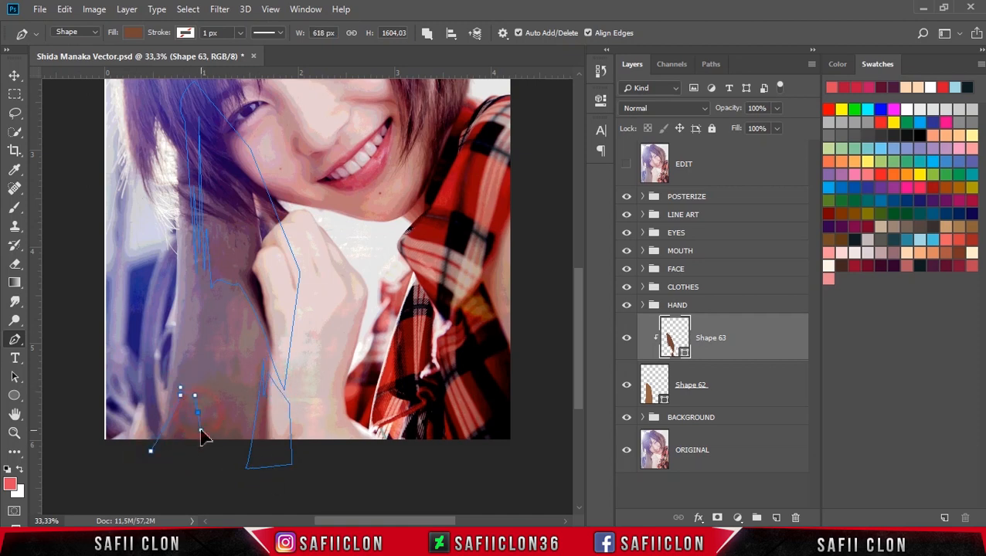
click(234, 423)
drag(245, 394, 239, 383)
click(225, 470)
drag(223, 480, 154, 479)
click(151, 451)
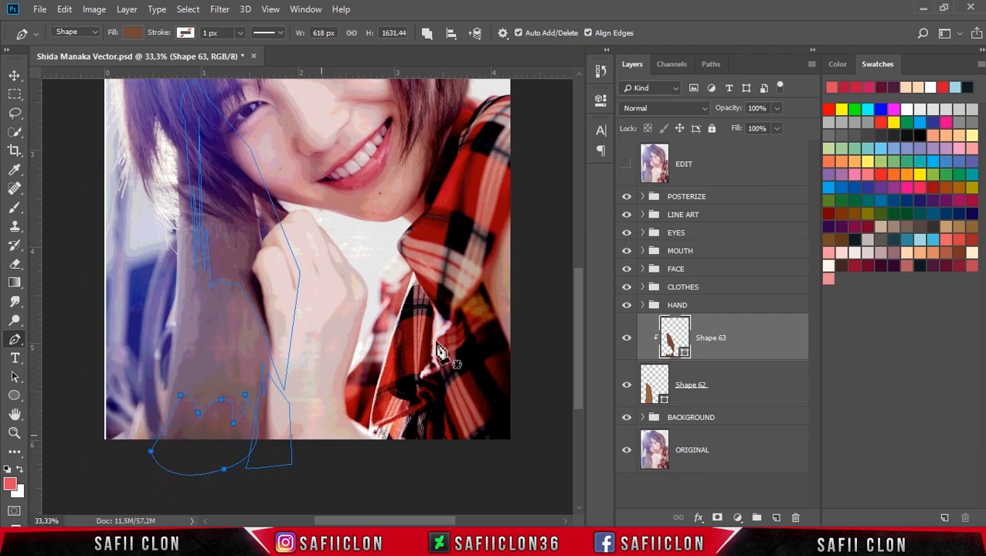
click(627, 198)
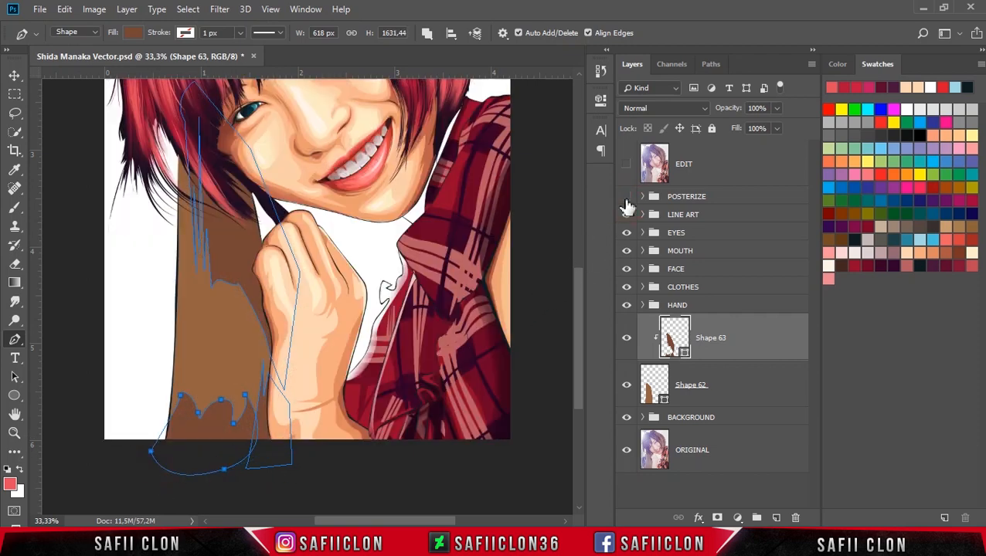
key(Return)
Show the POSTERIZE group again, set the path operation to New Layer, and trace a smaller closed shadow at the bottom of the brown area
click(627, 198)
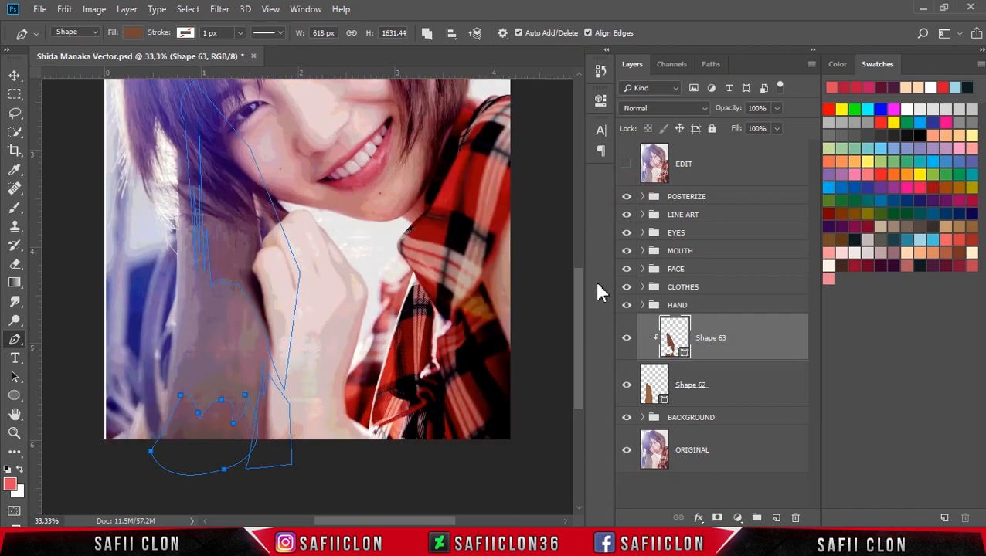
click(762, 348)
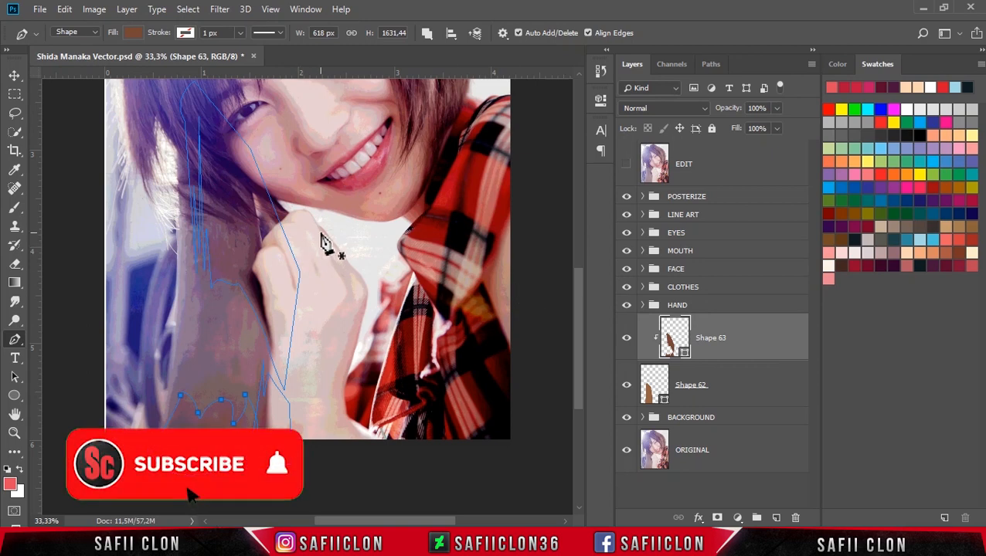
click(426, 33)
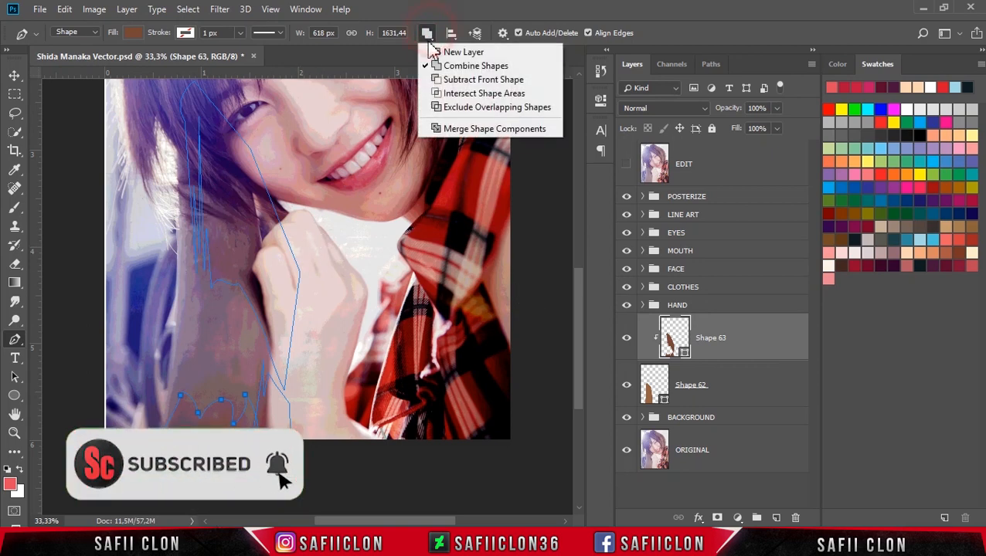
click(474, 54)
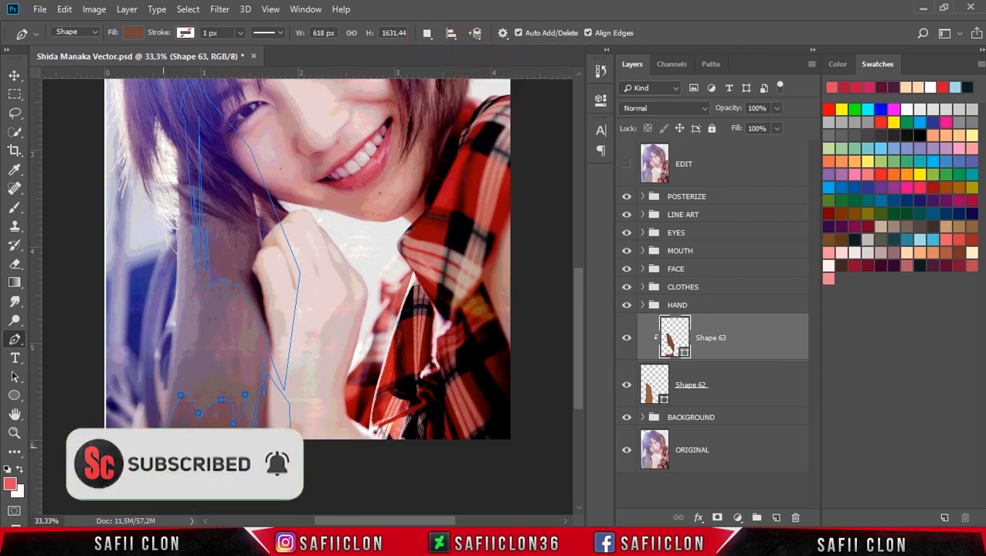
click(161, 449)
click(173, 427)
click(202, 422)
click(224, 426)
click(241, 436)
click(241, 450)
click(204, 458)
click(163, 451)
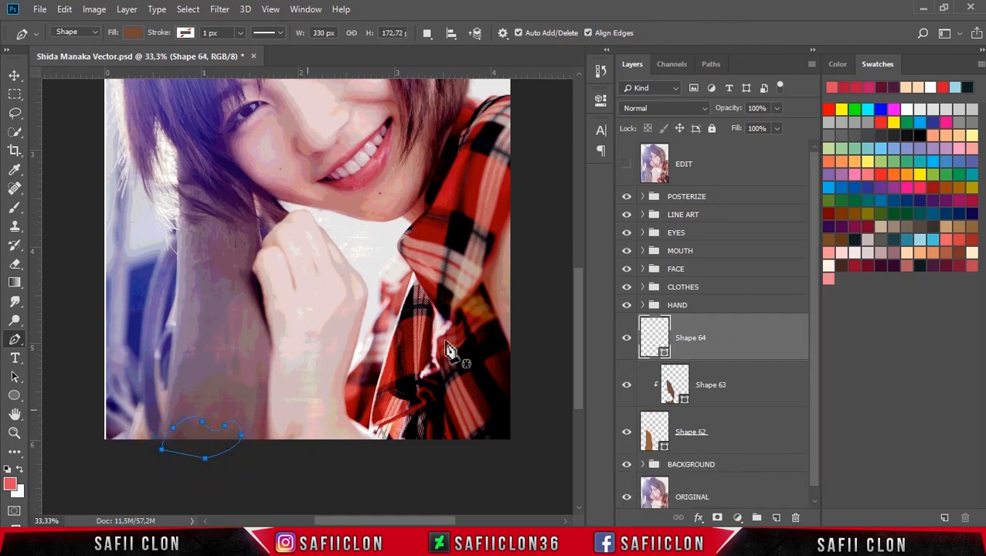
Set the path operation to Combine Shapes and outline a thin shadow sliver along the bottom edge of the wrist
click(426, 32)
click(464, 66)
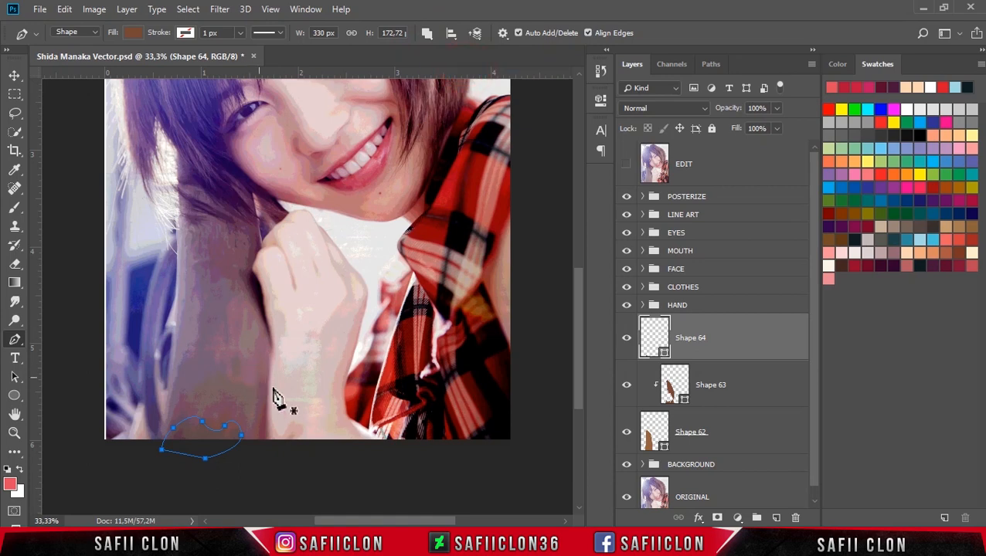
click(273, 383)
click(261, 411)
click(261, 450)
click(285, 425)
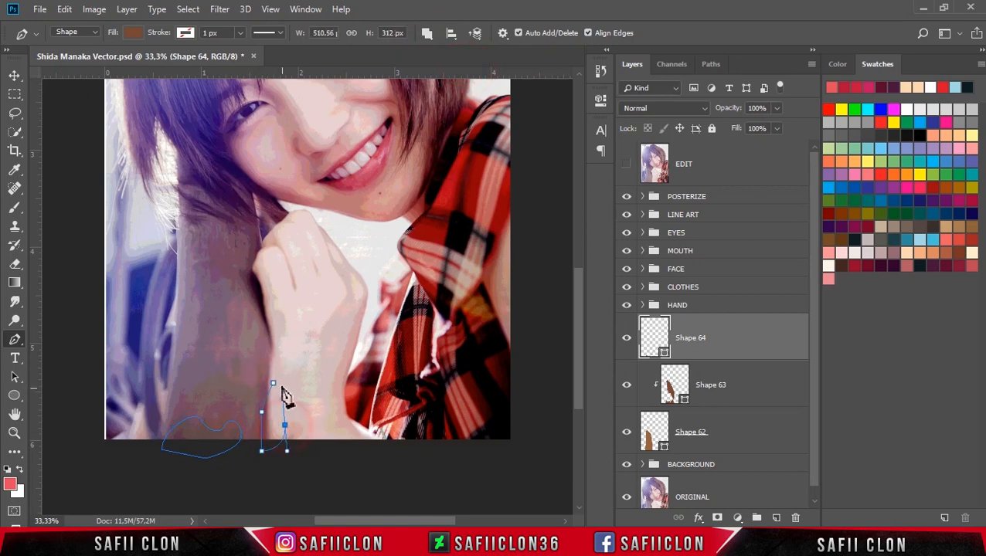
Trace a closed deep-shadow contour from the hair down beside the hand and back over the cheek, hiding the POSTERIZE group
click(220, 162)
drag(228, 241, 262, 306)
click(629, 202)
click(284, 346)
click(300, 213)
drag(265, 146, 250, 138)
click(208, 124)
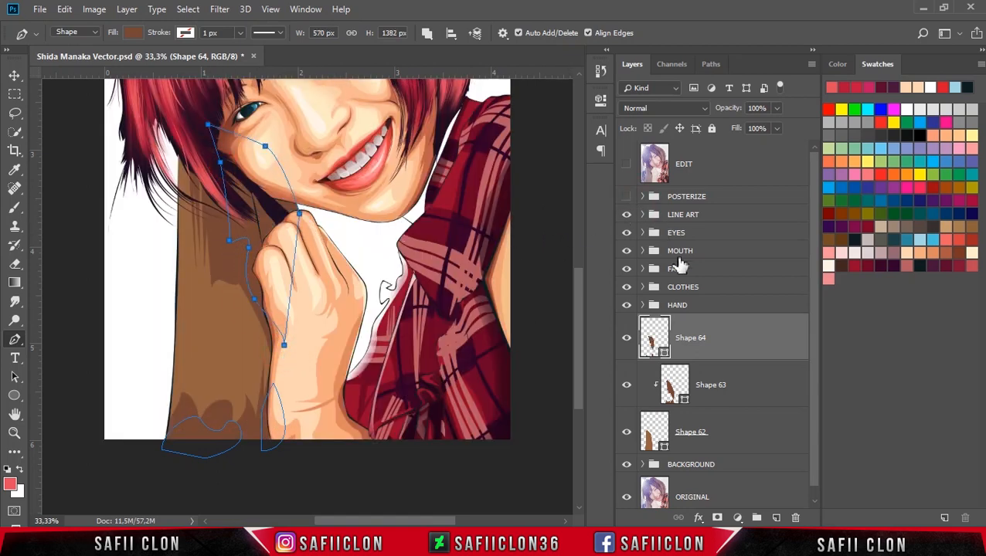
Set the new deep-shadow shape's fill to the dark brown 4b2d24
double_click(665, 353)
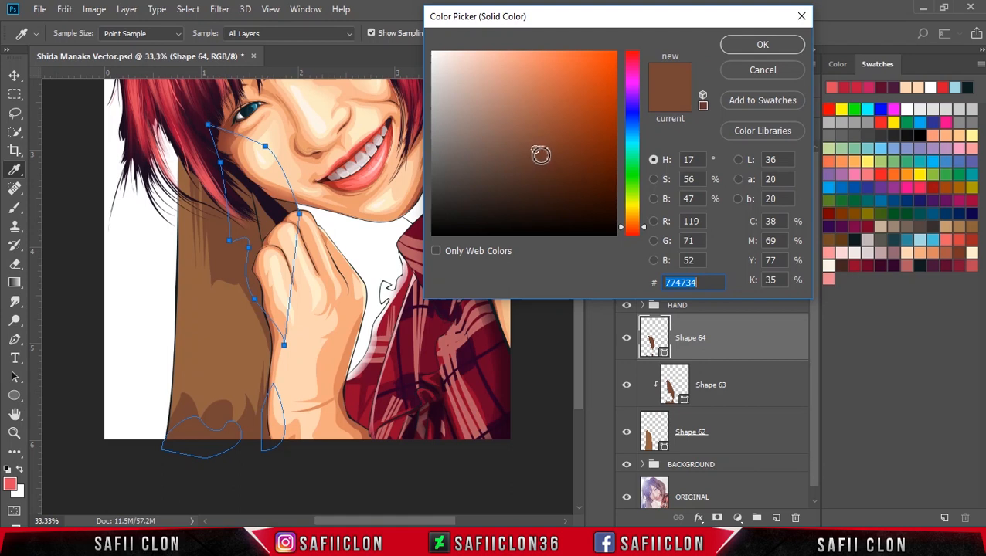
drag(539, 154, 543, 169)
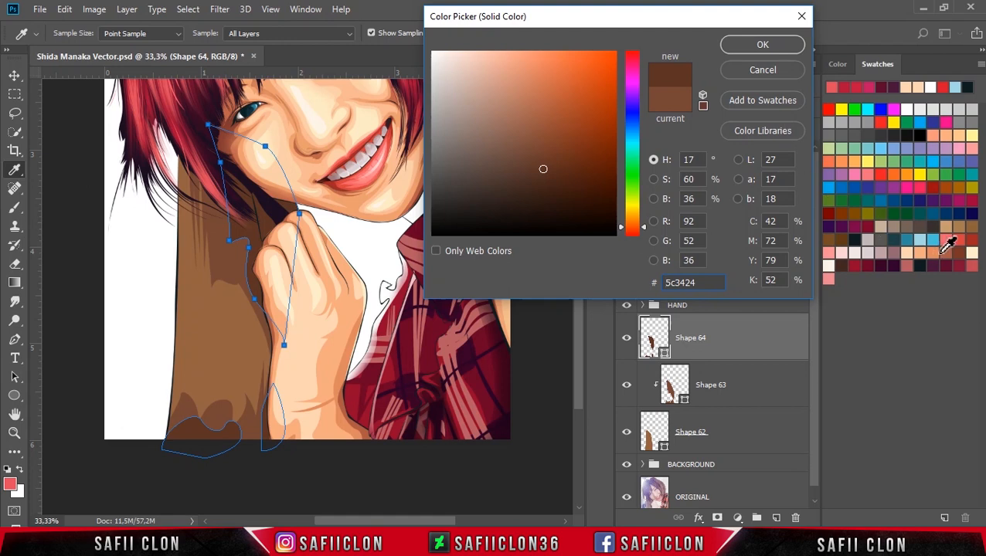
click(545, 110)
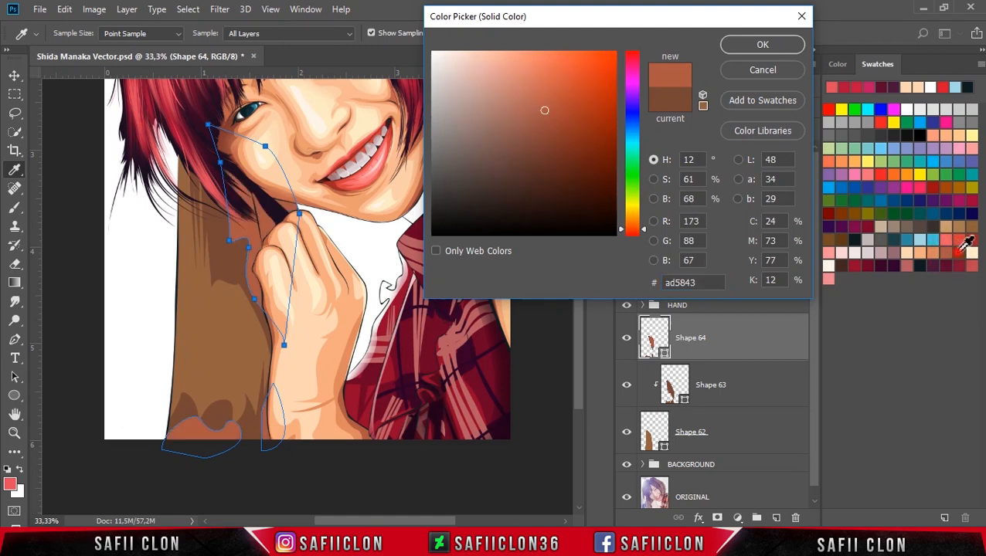
click(963, 246)
click(848, 266)
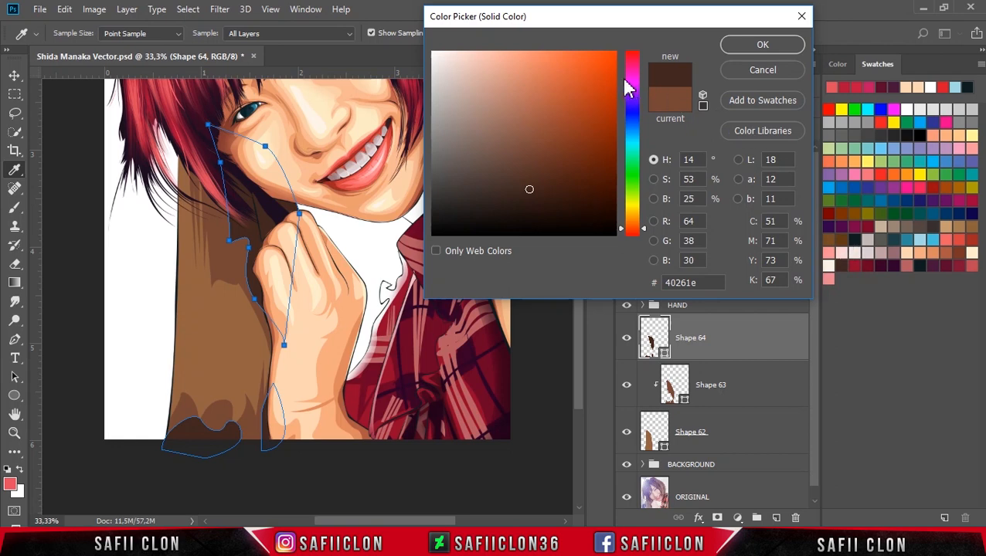
click(528, 188)
click(529, 180)
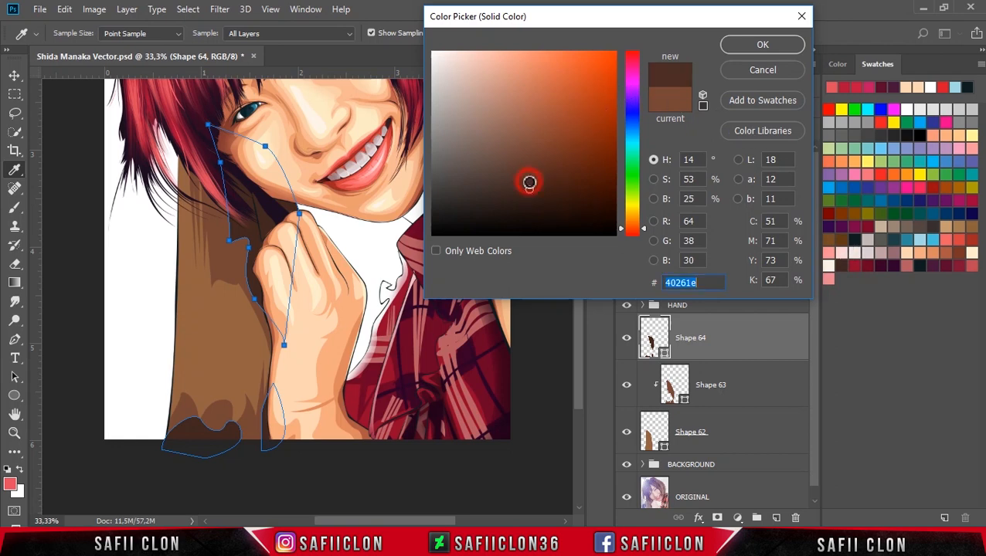
click(763, 46)
Clip the deep-shadow shape to the brown base shape with a clipping mask and deselect its path
right_click(730, 346)
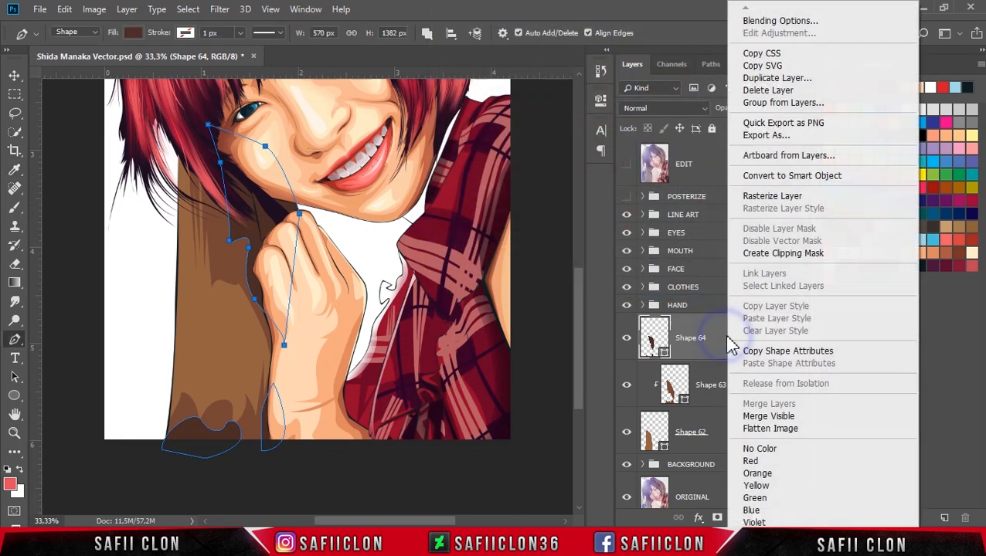
click(796, 255)
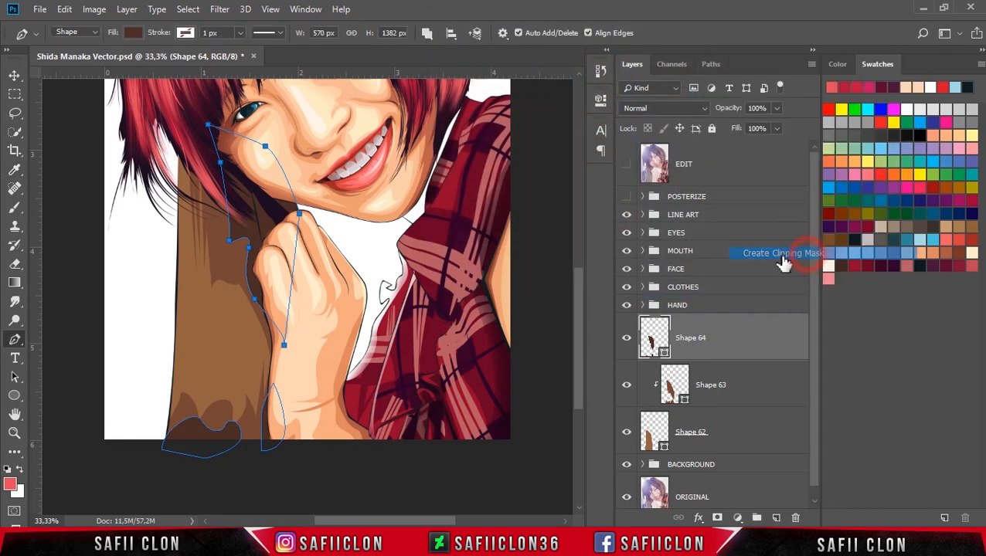
key(Return)
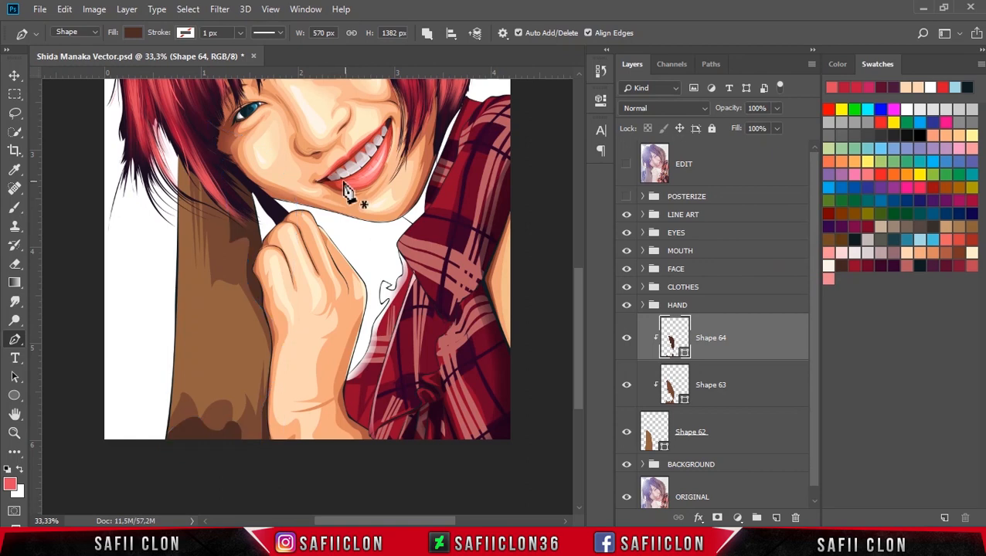
Set the clipped deep-shadow shape's fill to the softer brown 54362c
double_click(679, 346)
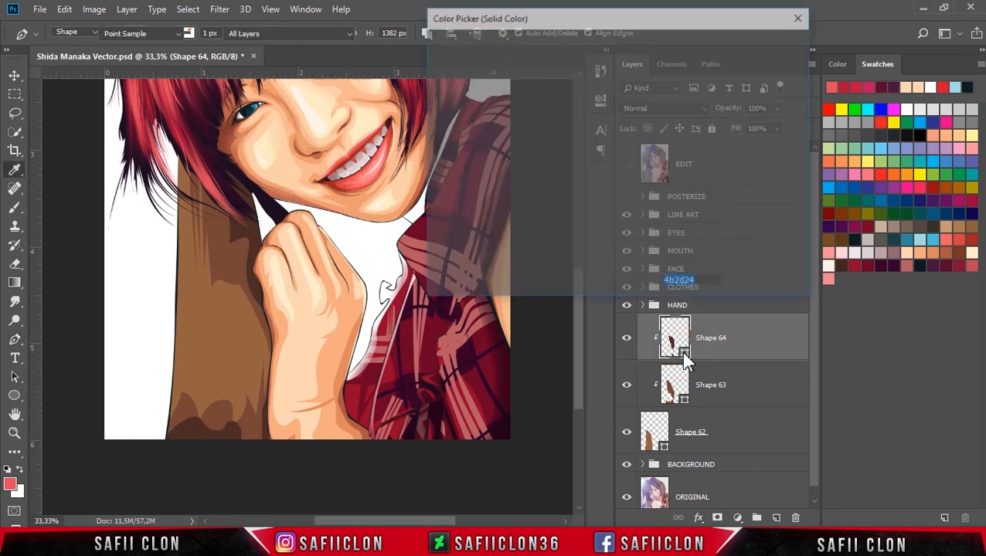
click(526, 176)
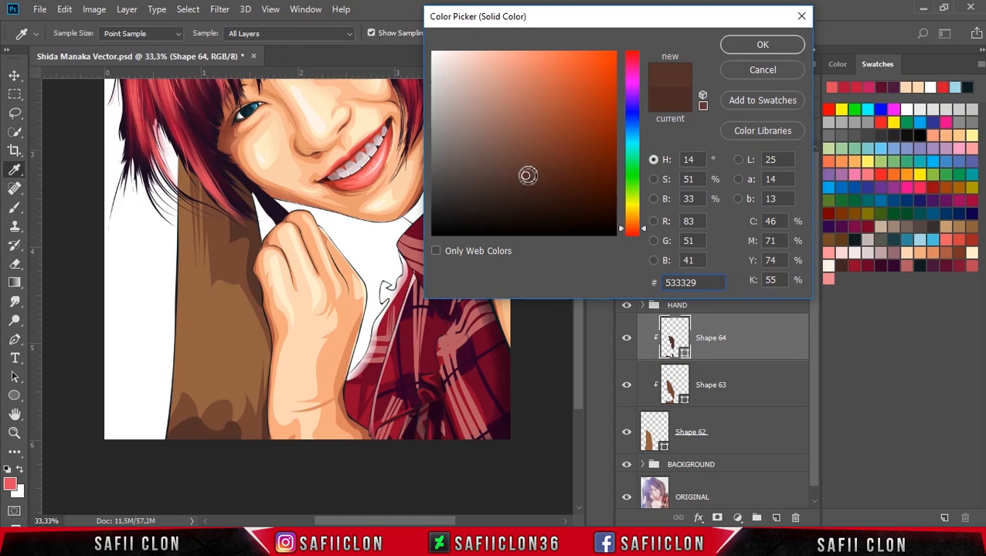
drag(520, 175, 523, 175)
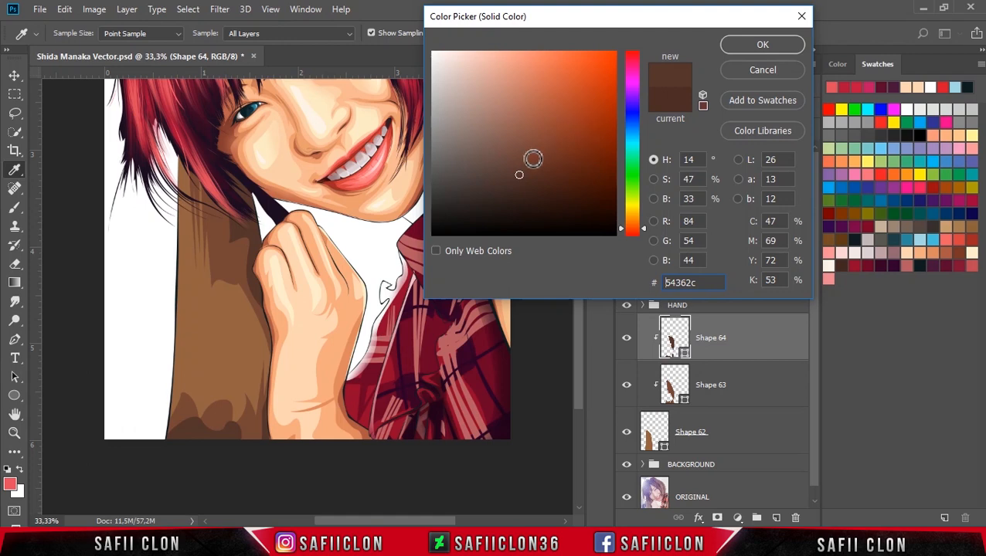
click(771, 43)
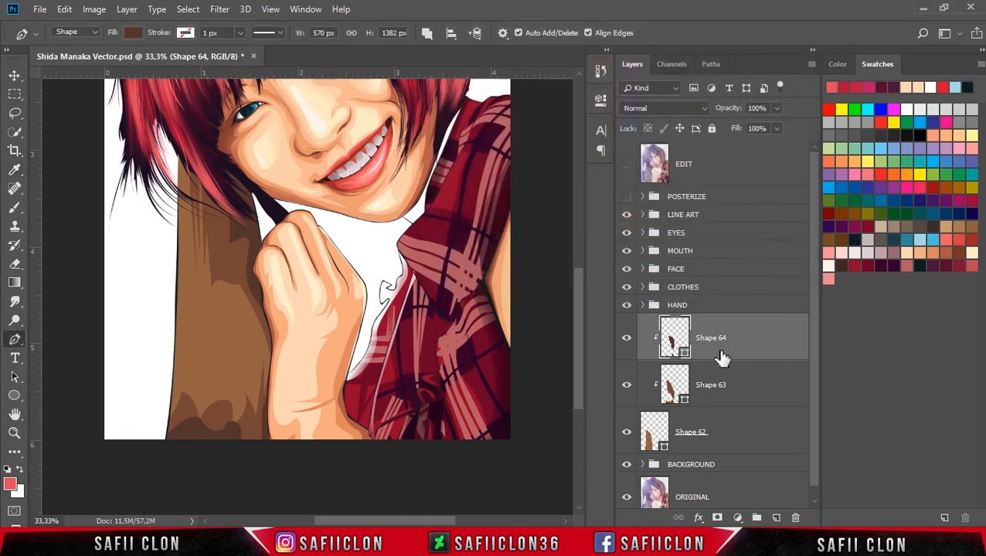
Add a closed contour to the deep-shadow shape along the brown area's border with the hand, from the knuckles down to the wrist
click(720, 351)
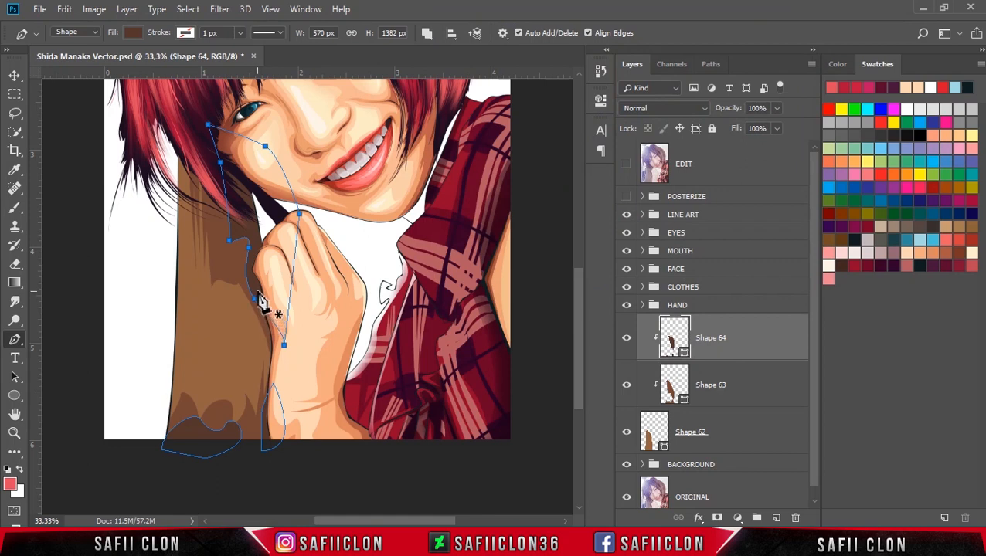
drag(264, 325, 269, 334)
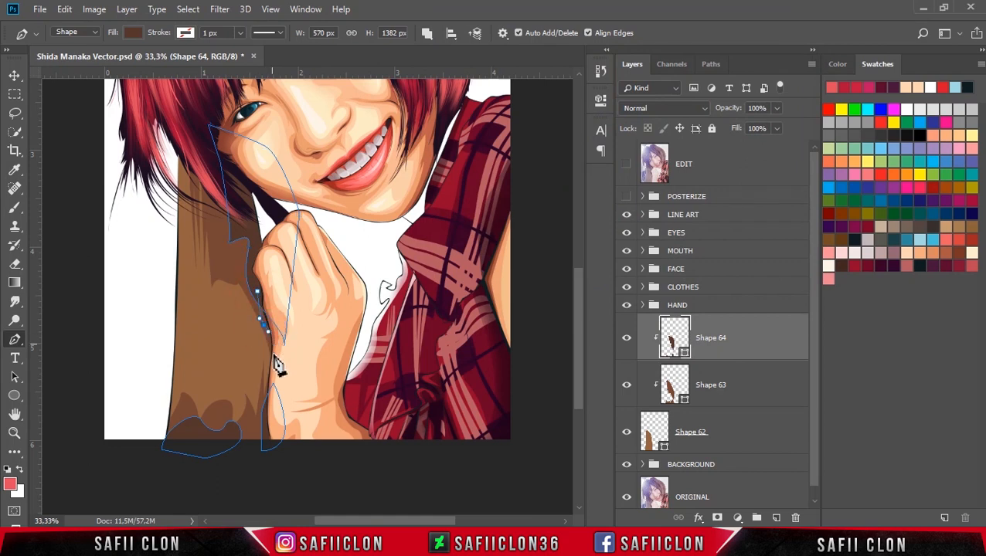
click(270, 357)
click(264, 395)
drag(286, 411, 290, 406)
drag(305, 336, 305, 322)
drag(282, 299, 268, 270)
click(258, 291)
Widen the deep-shadow contour at the base of the brown area toward the wrist by moving its anchor points
click(221, 433)
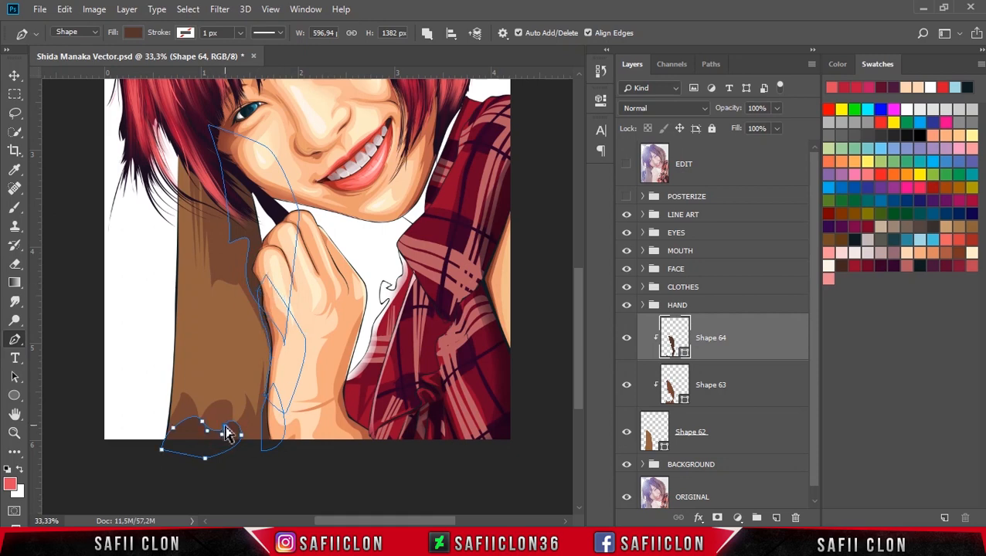
drag(241, 435, 175, 433)
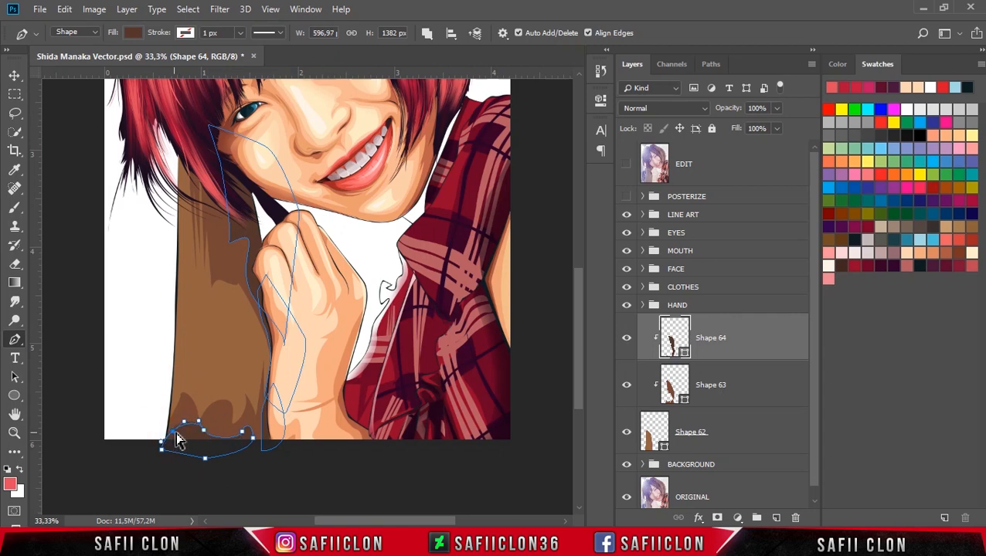
click(771, 375)
click(767, 351)
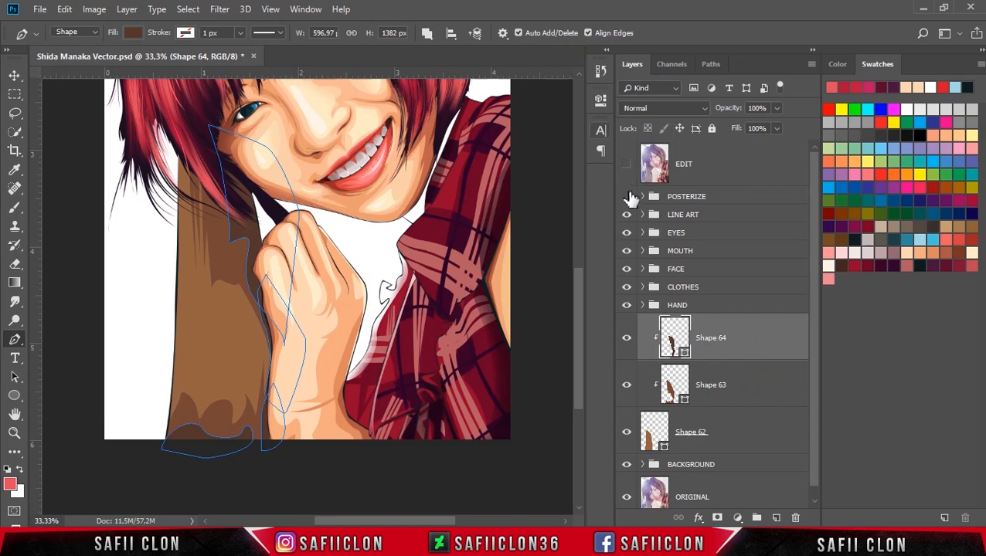
Show the POSTERIZE group and trace a small closed highlight contour on a new shape layer in the brown area beside the hand
click(627, 197)
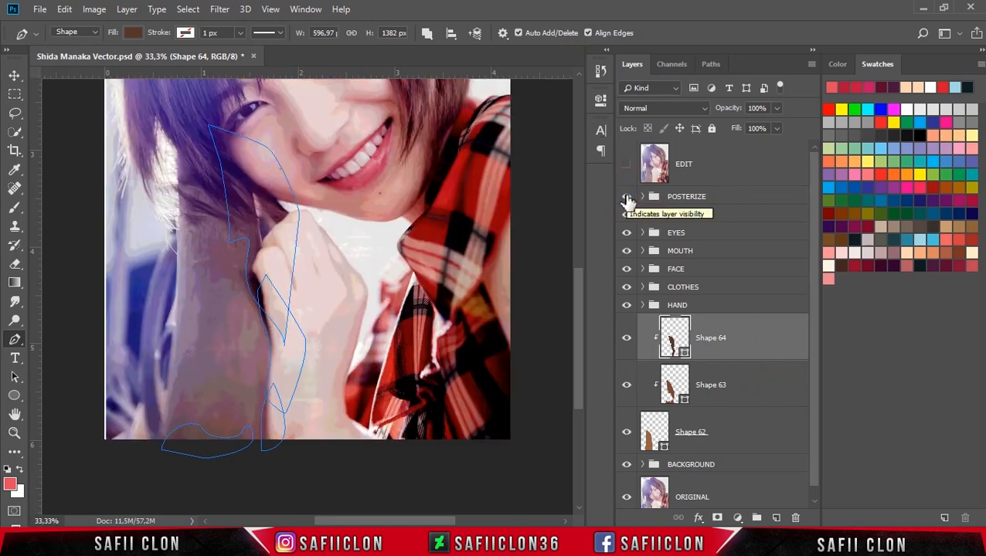
click(426, 32)
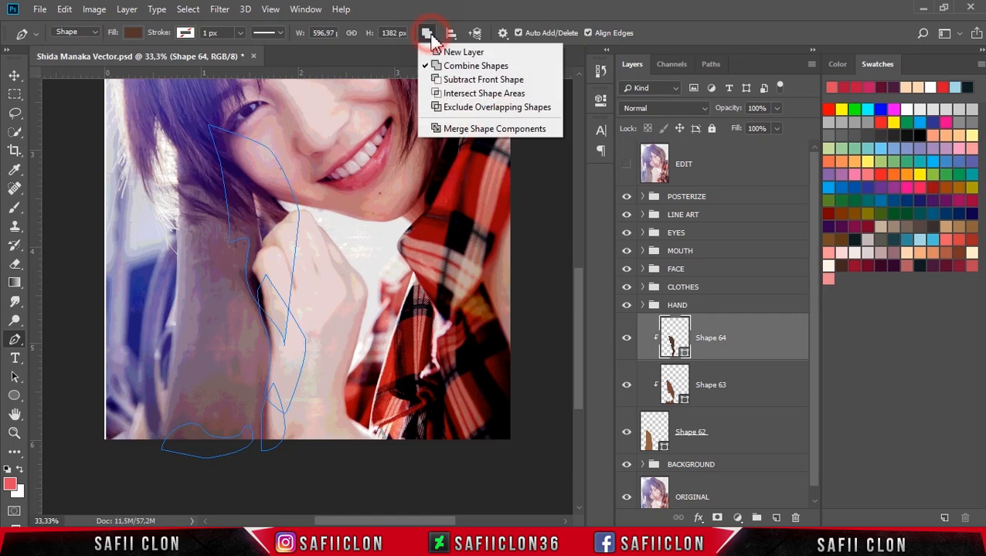
click(476, 52)
click(241, 309)
drag(238, 345, 261, 379)
mouse_move(257, 347)
mouse_down()
mouse_move(261, 335)
mouse_move(244, 353)
mouse_up()
click(256, 322)
click(241, 308)
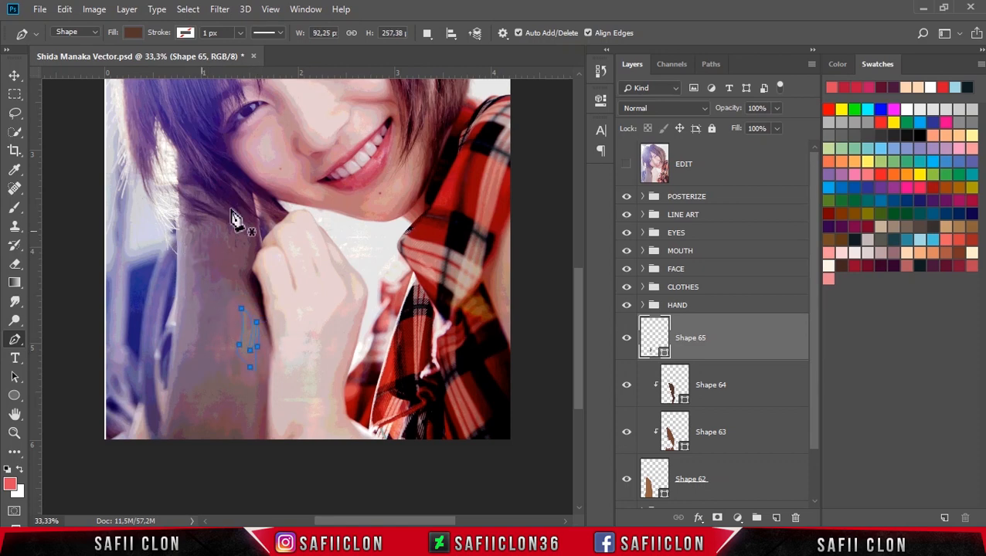
Combine a second, larger closed highlight contour with the new shape, running along the outer edge of the brown area below the hair
click(426, 33)
click(467, 68)
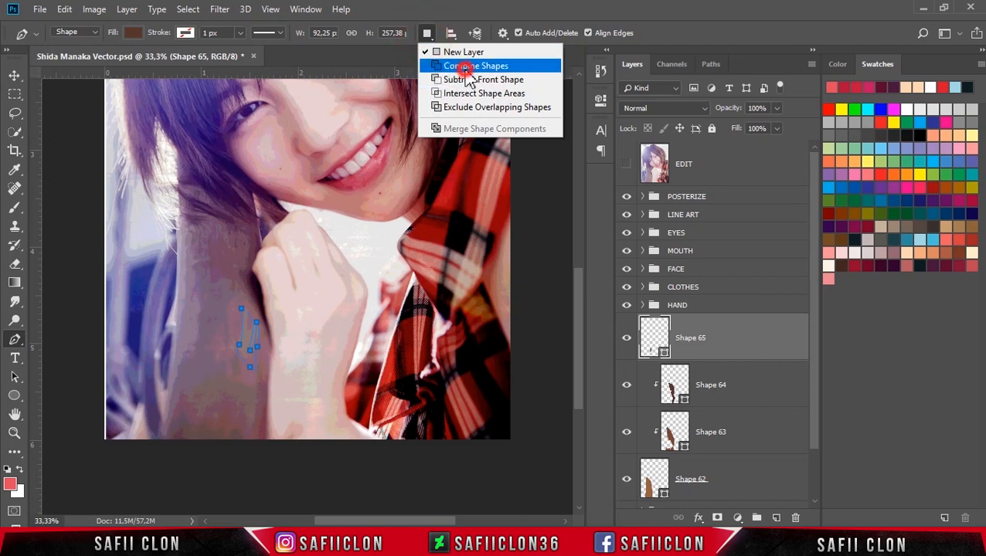
click(175, 211)
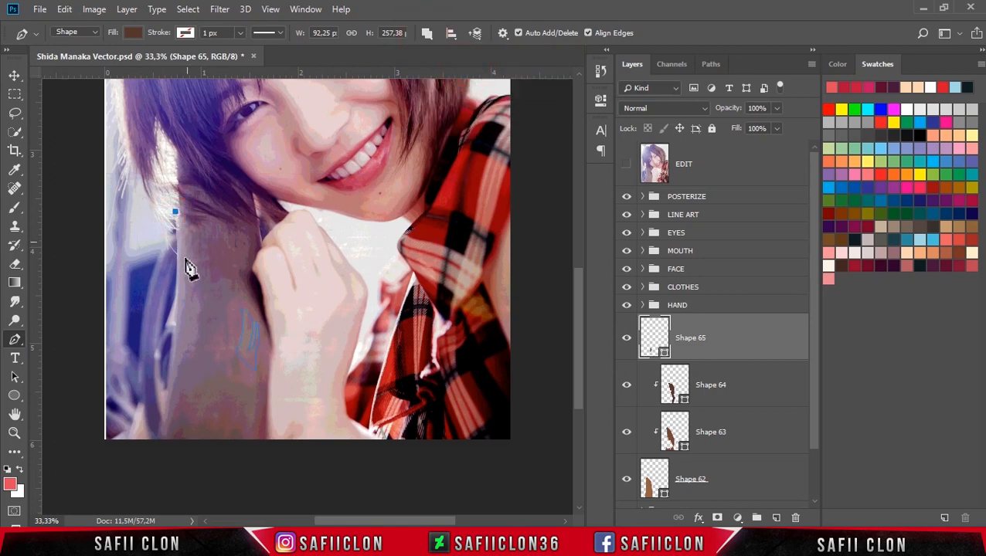
drag(186, 290, 191, 247)
click(193, 310)
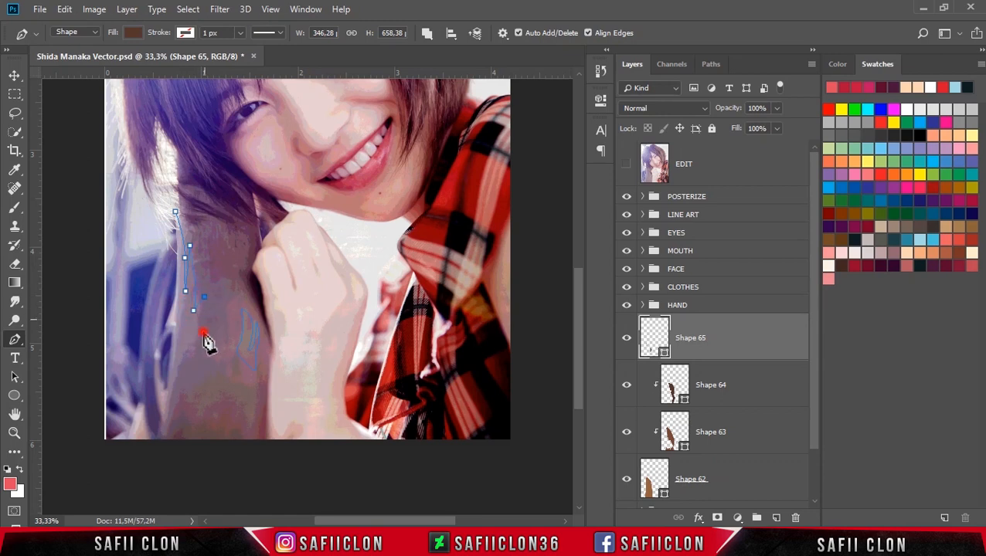
click(175, 387)
click(163, 414)
click(156, 287)
click(154, 230)
click(175, 211)
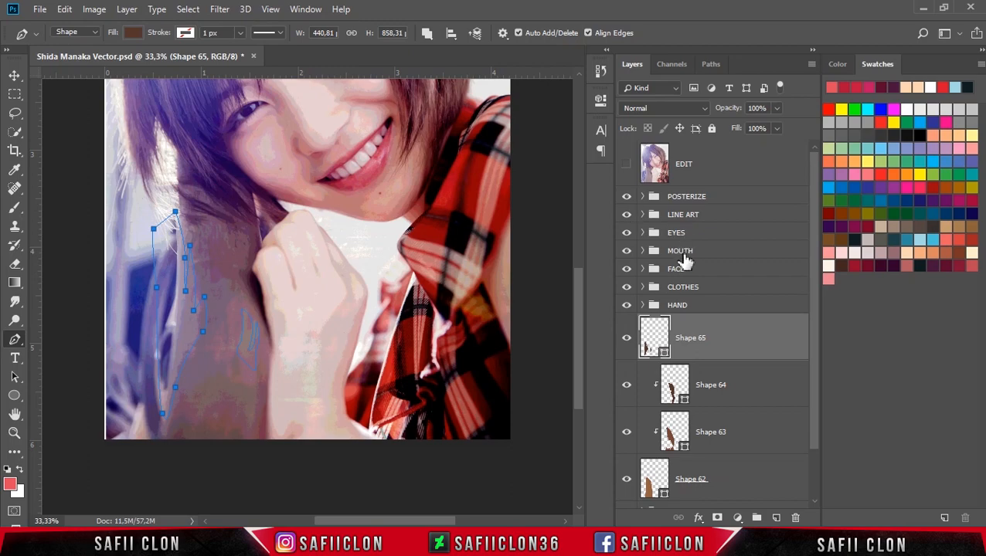
Hide the POSTERIZE group and clip the highlight shape to the brown base shape with a clipping mask
click(627, 198)
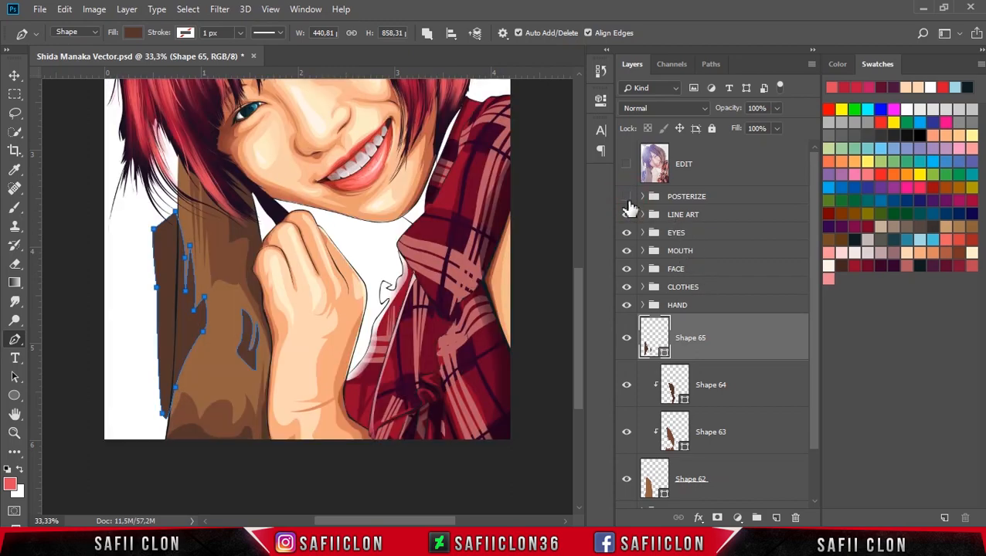
right_click(728, 340)
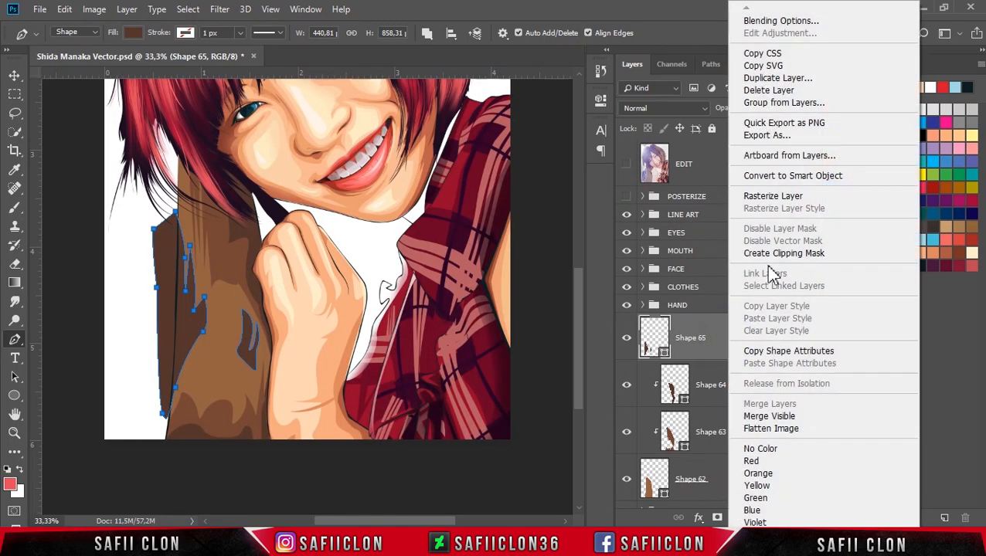
click(783, 254)
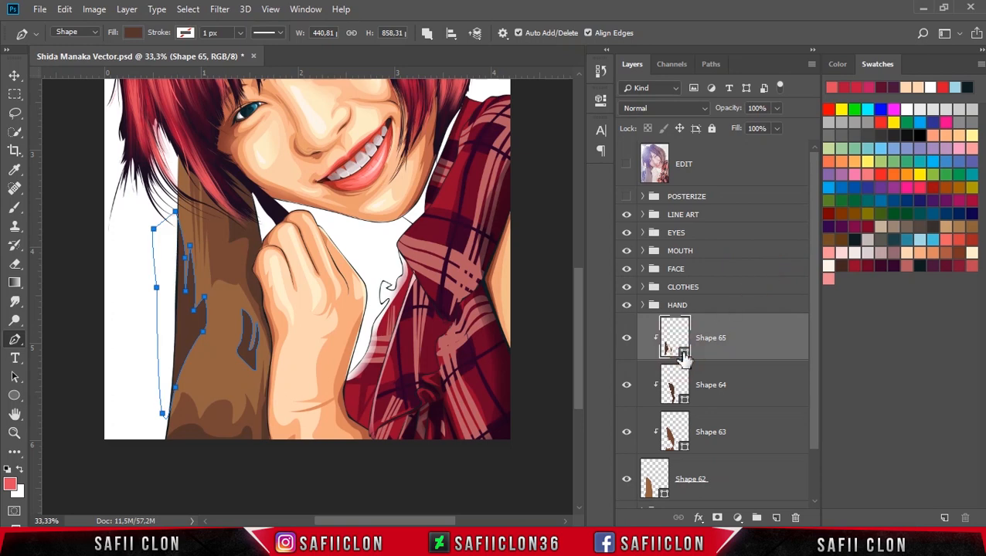
Set the clipped highlight shape's fill to the pale pink eedcd7
double_click(683, 354)
mouse_move(511, 152)
mouse_down()
mouse_move(497, 88)
mouse_move(462, 73)
mouse_up()
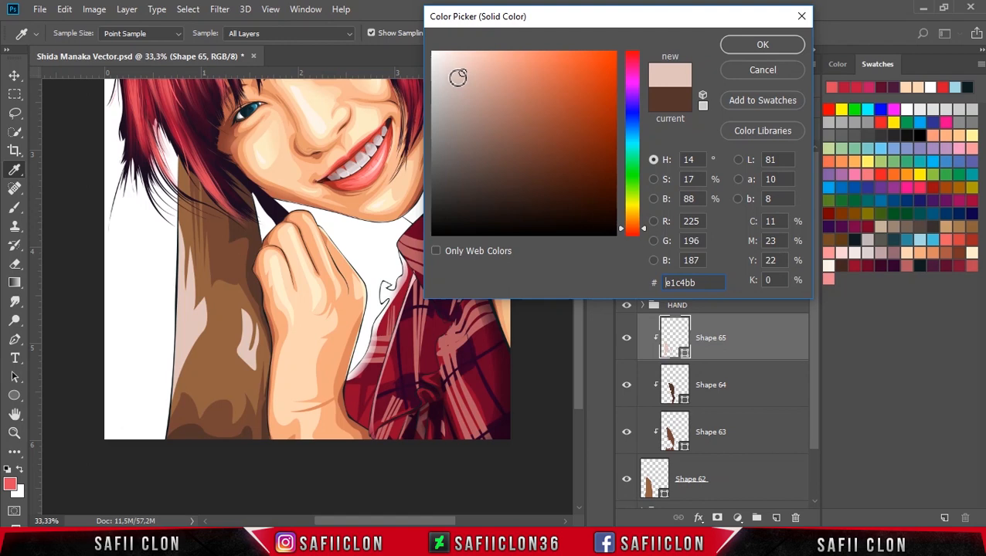
drag(459, 78, 449, 63)
click(761, 44)
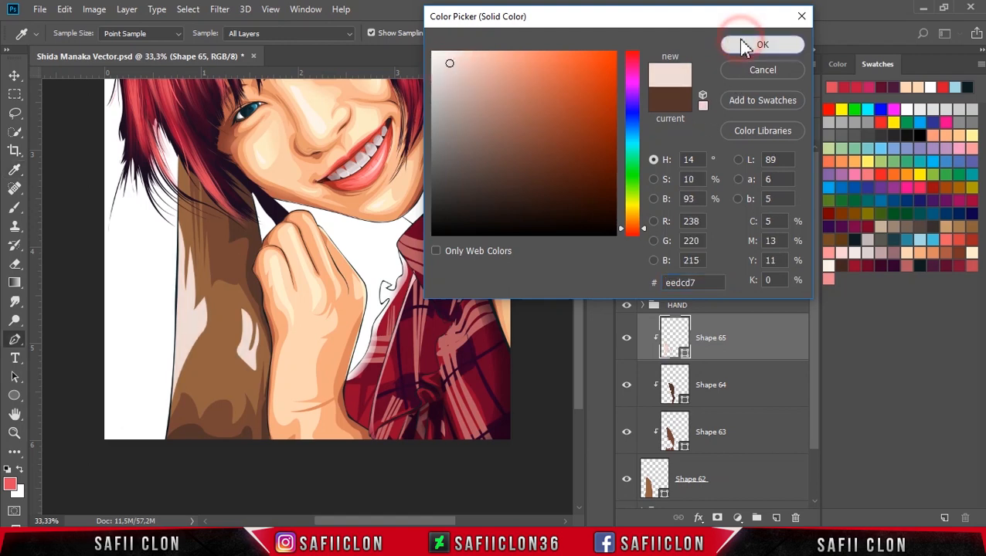
click(744, 352)
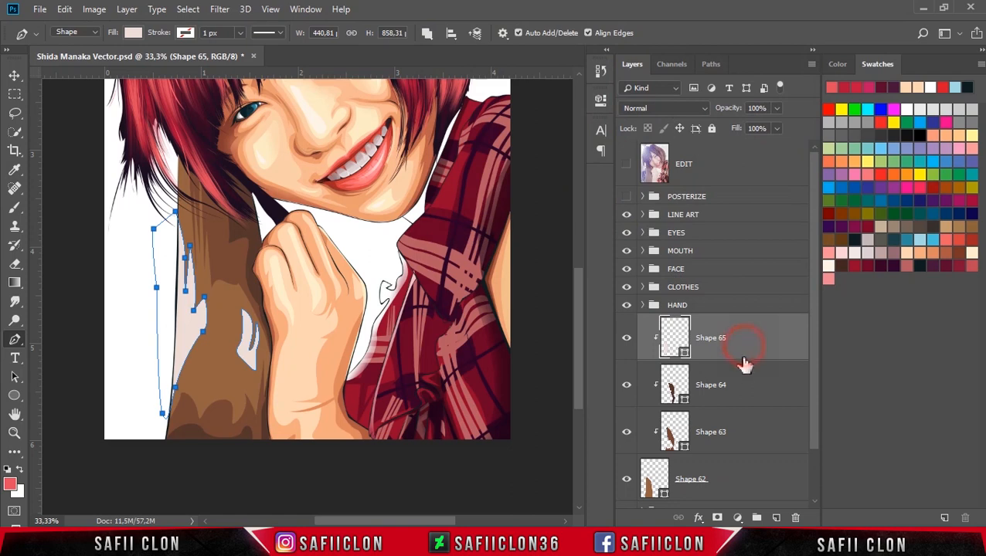
Add a layer mask to the highlight shape and set up a soft round General brush at 27% opacity with black as foreground
click(717, 519)
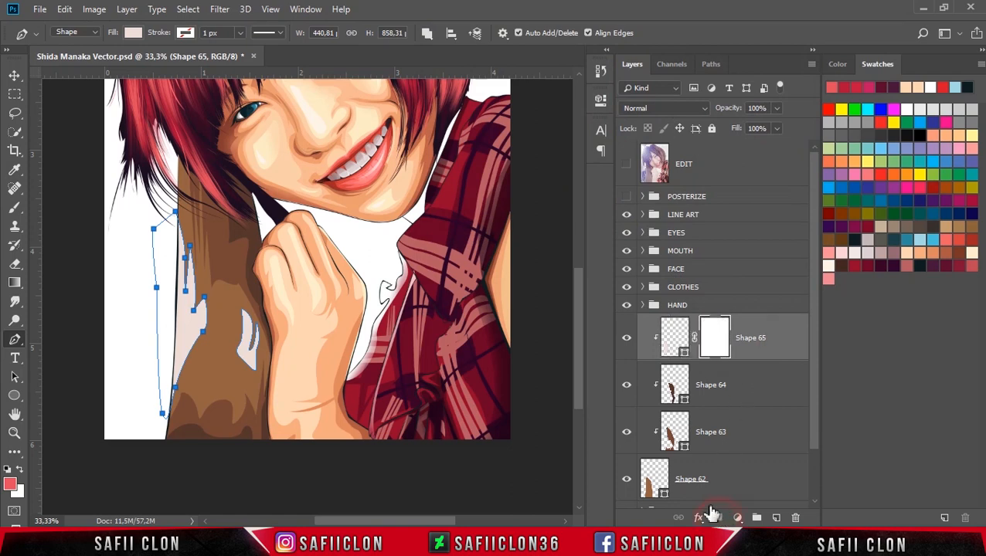
click(15, 207)
click(66, 205)
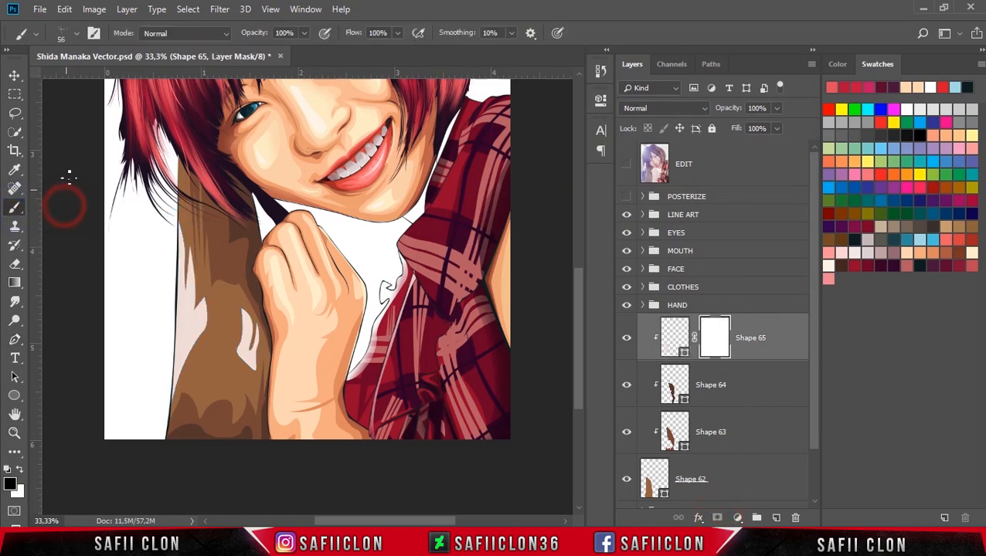
click(77, 33)
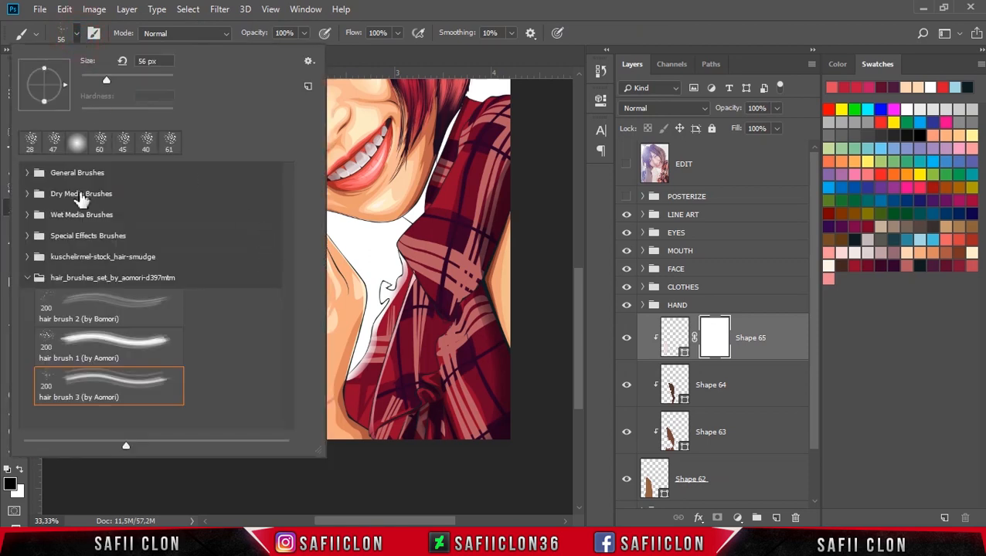
click(31, 174)
click(110, 198)
click(77, 35)
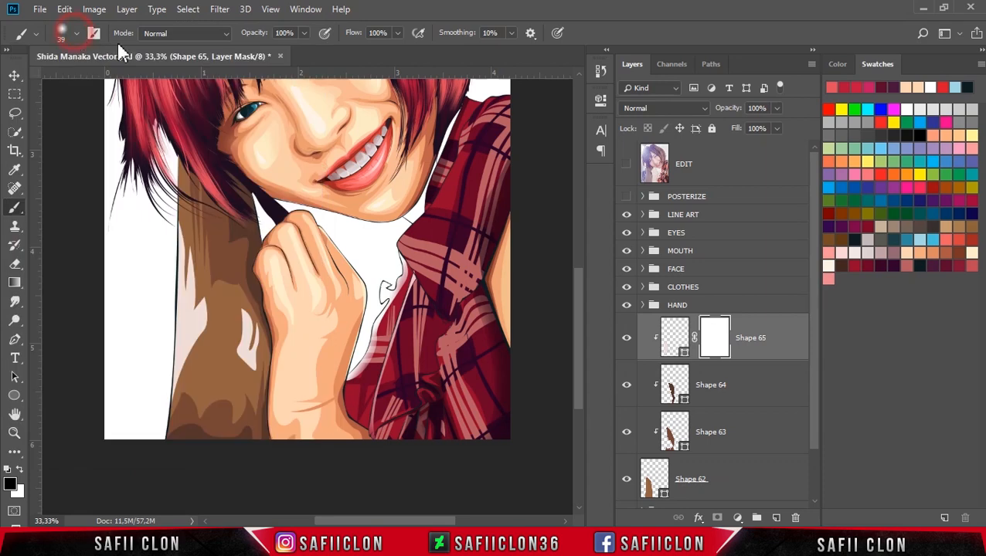
click(305, 39)
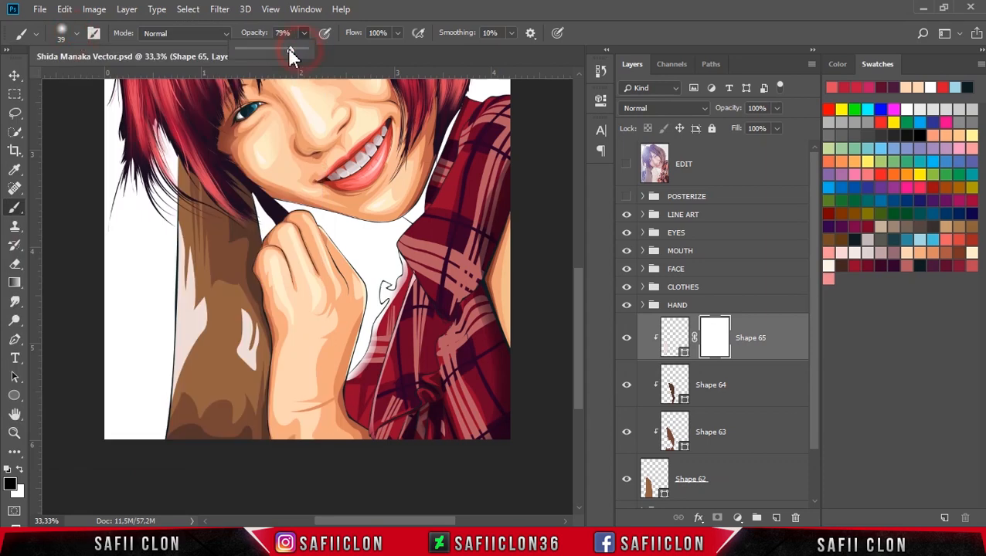
click(386, 16)
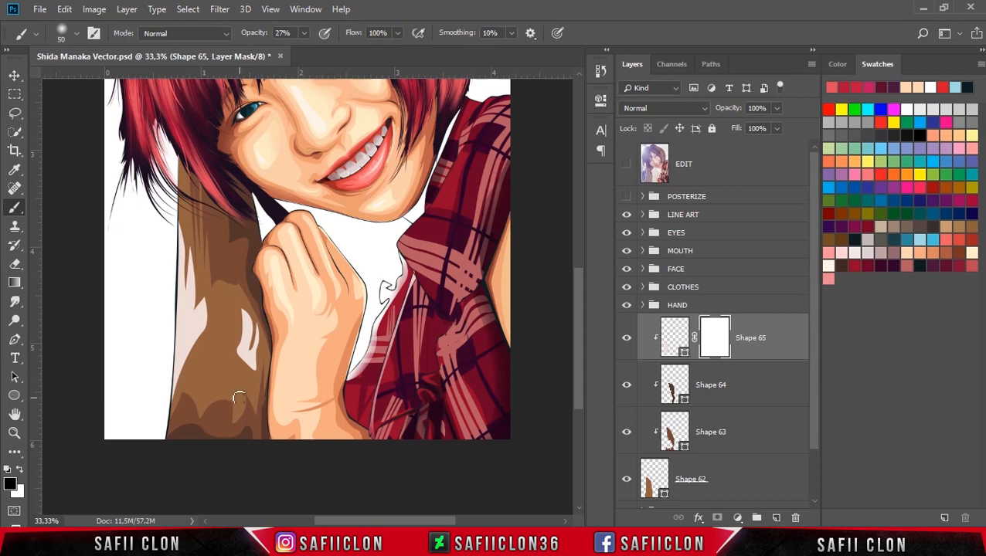
Fade the small highlight beside the hand by painting black over it on the layer mask, enlarging the soft brush
drag(243, 311, 247, 392)
drag(230, 343, 241, 377)
key(bracketright)
key(bracketright)
key(bracketright)
key(bracketright)
key(bracketright)
key(bracketright)
drag(246, 312, 254, 352)
drag(251, 288, 257, 424)
drag(248, 290, 244, 418)
drag(229, 345, 239, 400)
Soften the large highlight's inner and lower edges along the outer side with mask strokes, using a 150 px brush
drag(216, 323, 208, 384)
key(bracketleft)
key(bracketleft)
drag(209, 294, 201, 373)
drag(209, 345, 174, 415)
mouse_move(211, 289)
mouse_down()
mouse_move(203, 234)
mouse_move(208, 274)
mouse_move(172, 407)
mouse_up()
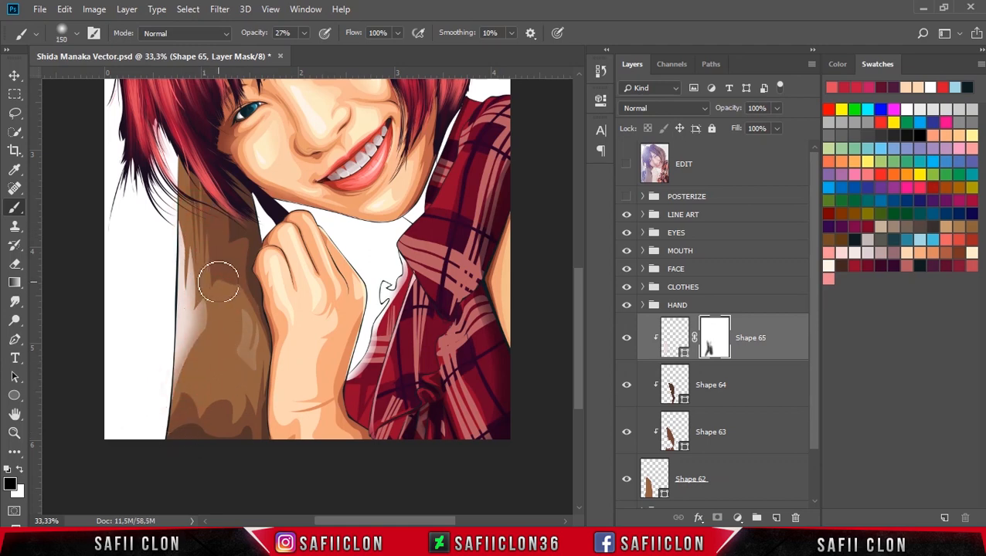
drag(194, 232, 180, 407)
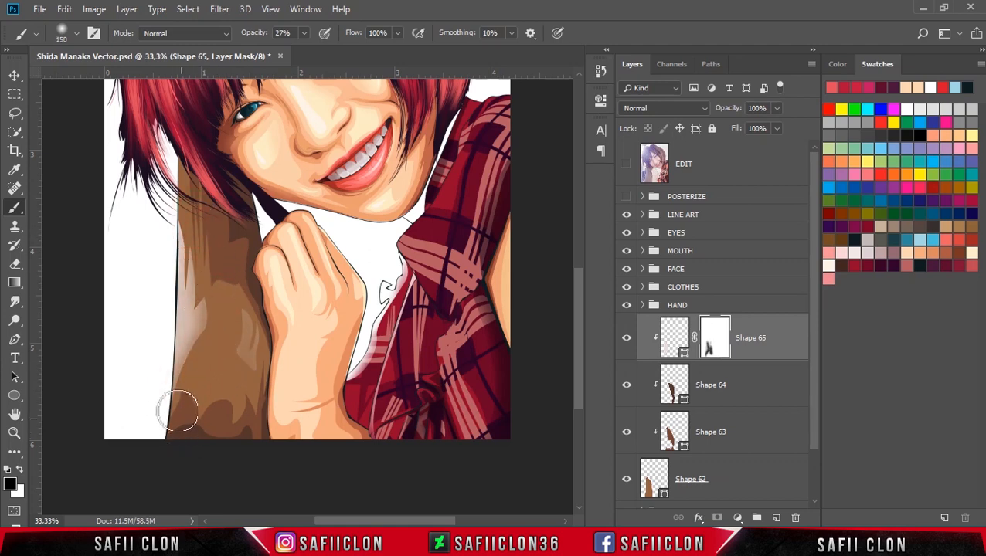
click(14, 75)
key(ctrl+minus)
key(ctrl+minus)
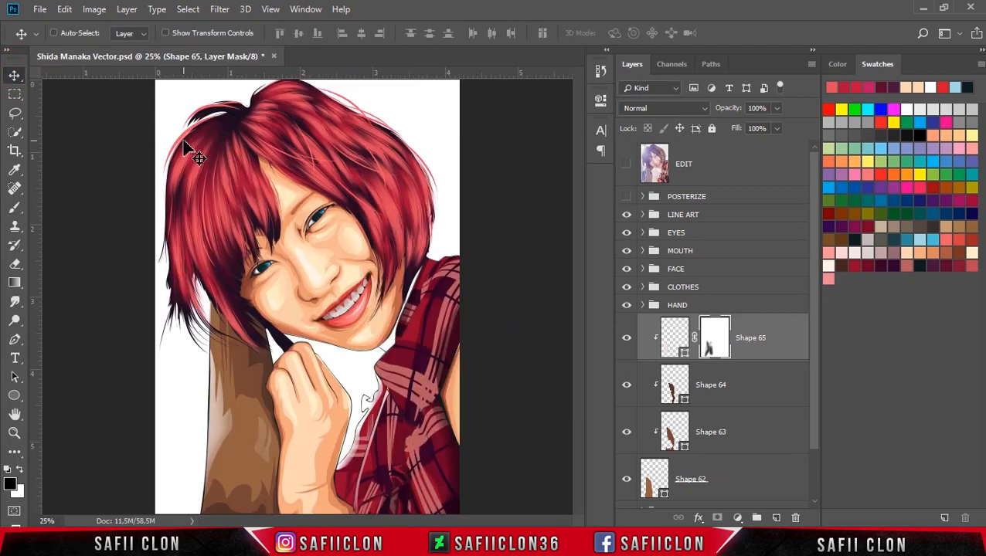
key(ctrl+plus)
scroll(812, 289, down, 2)
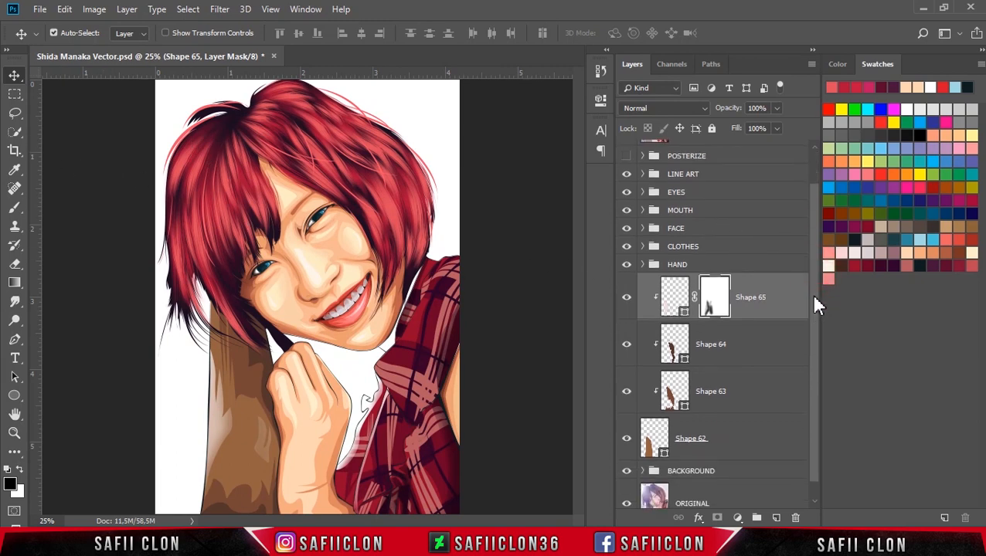
scroll(811, 286, up, 2)
Draw a closed Pen tool shape above the highlight layer, covering the whole brown area from the hair to below the canvas
click(782, 333)
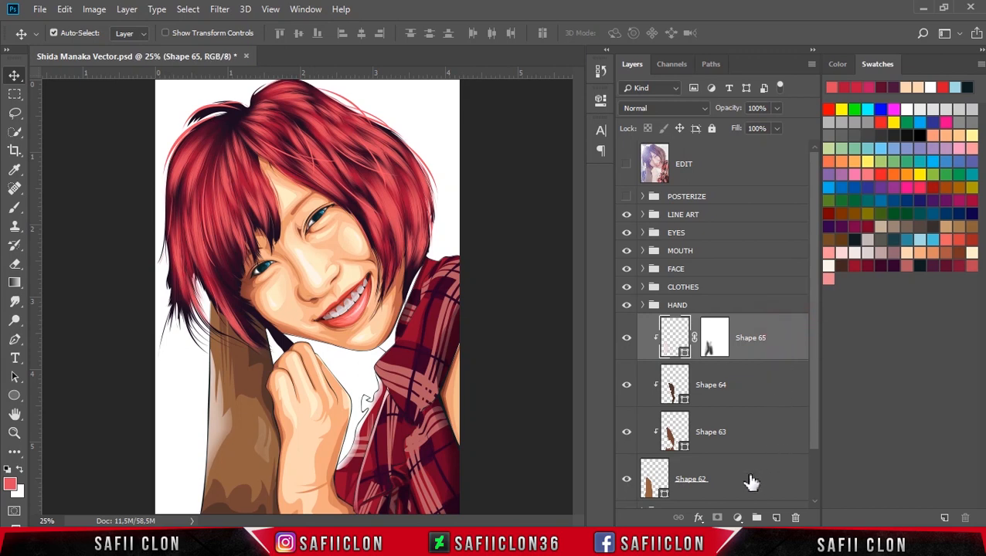
click(14, 340)
right_click(14, 340)
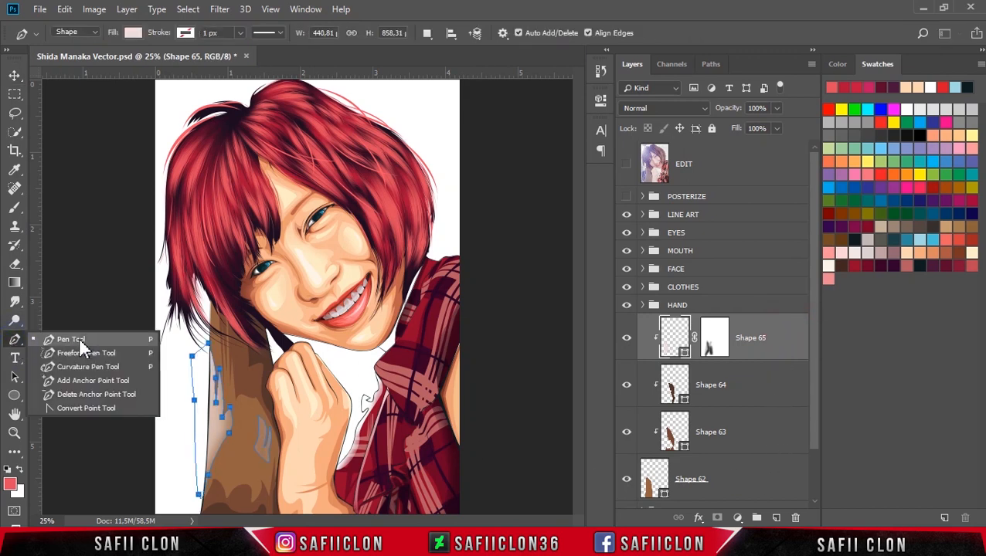
click(75, 341)
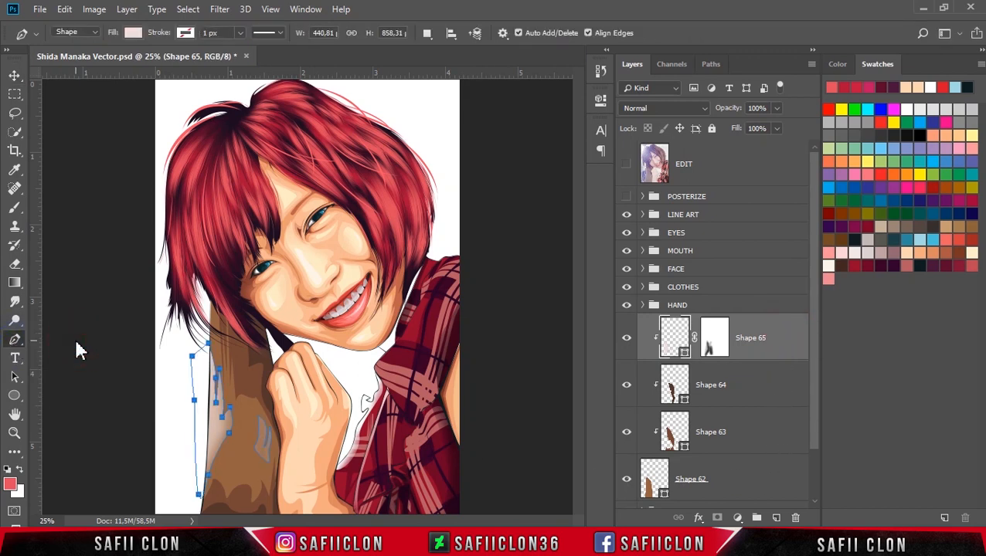
click(175, 264)
click(299, 280)
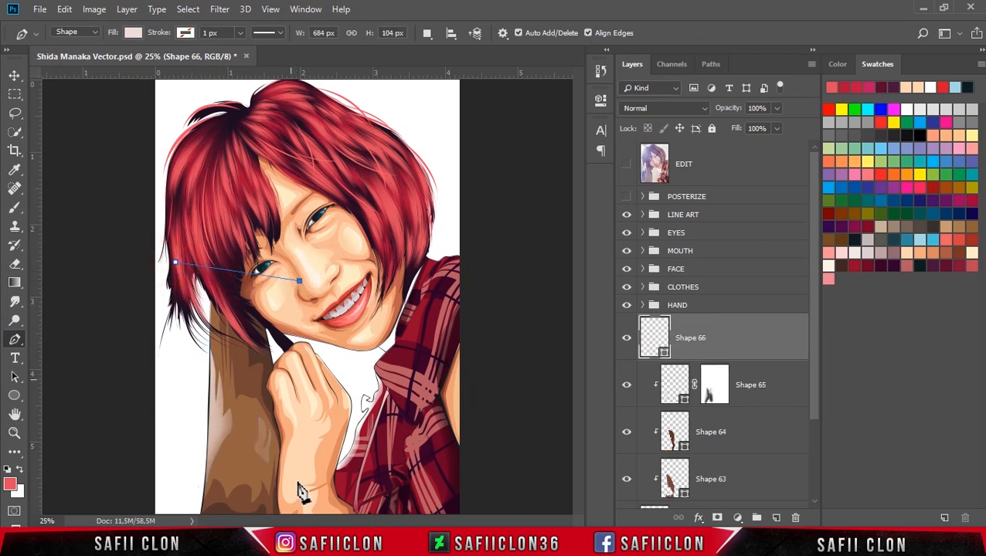
key(ctrl+plus)
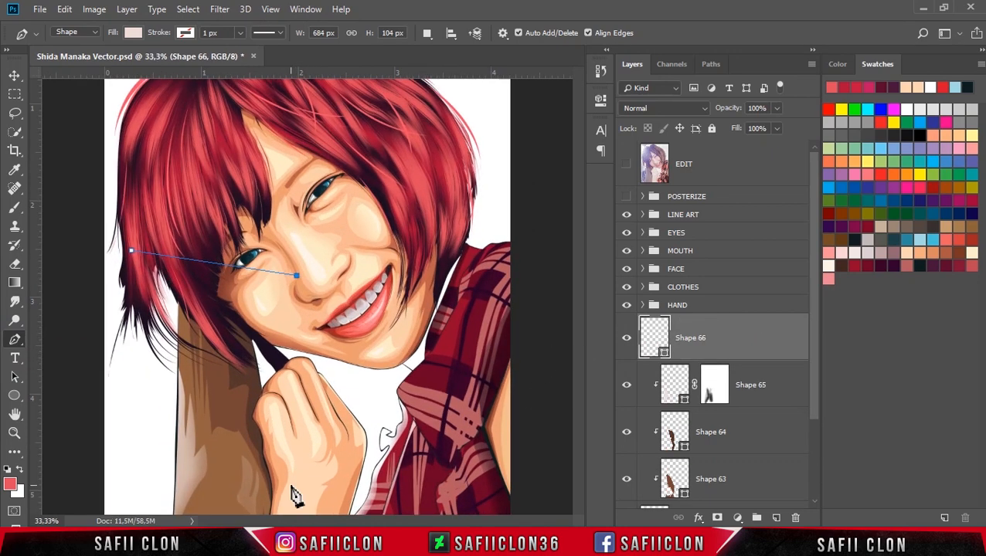
scroll(576, 284, down, 3)
click(283, 467)
click(154, 465)
click(115, 375)
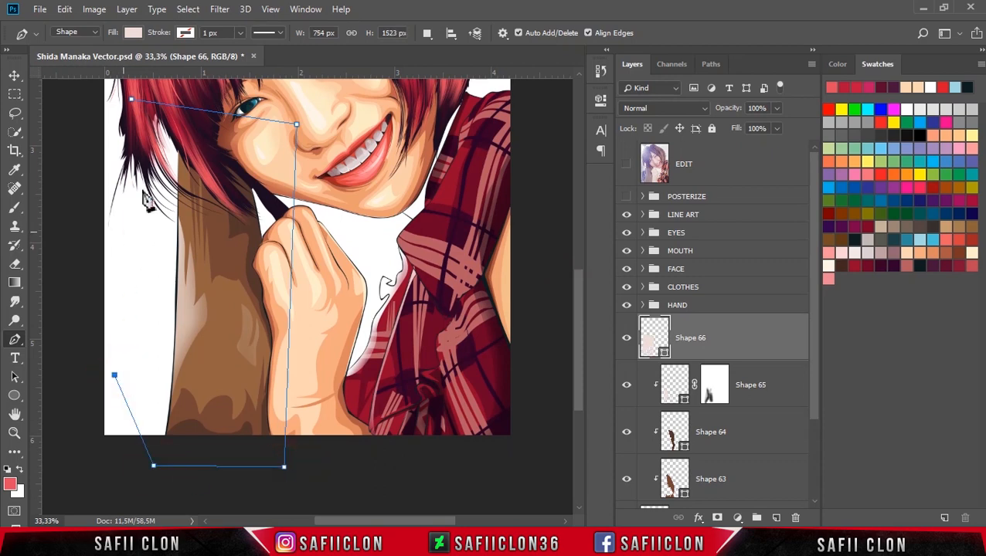
click(141, 189)
click(133, 101)
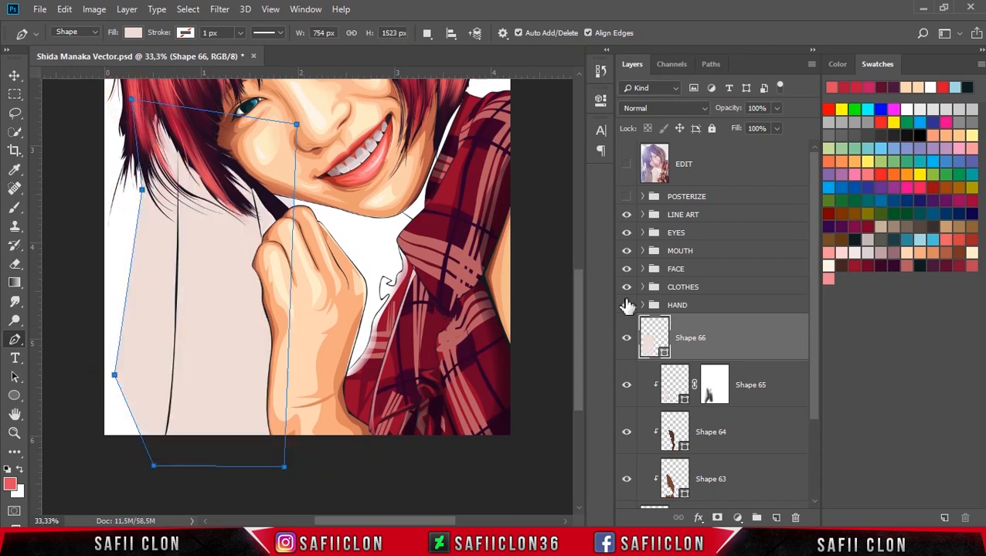
Clip the new shape over the brown area to the layers below and fill it with dark brown 24130e
right_click(734, 340)
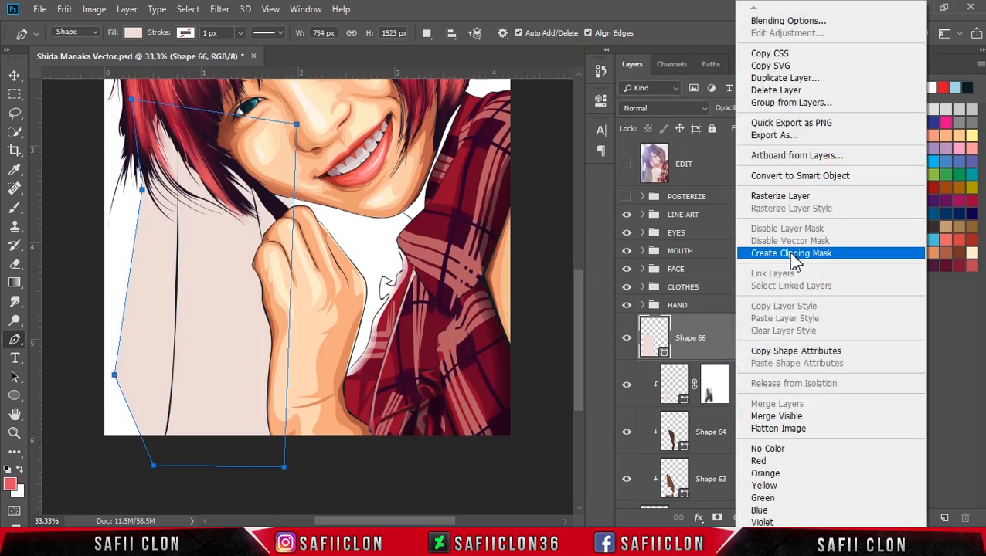
click(803, 259)
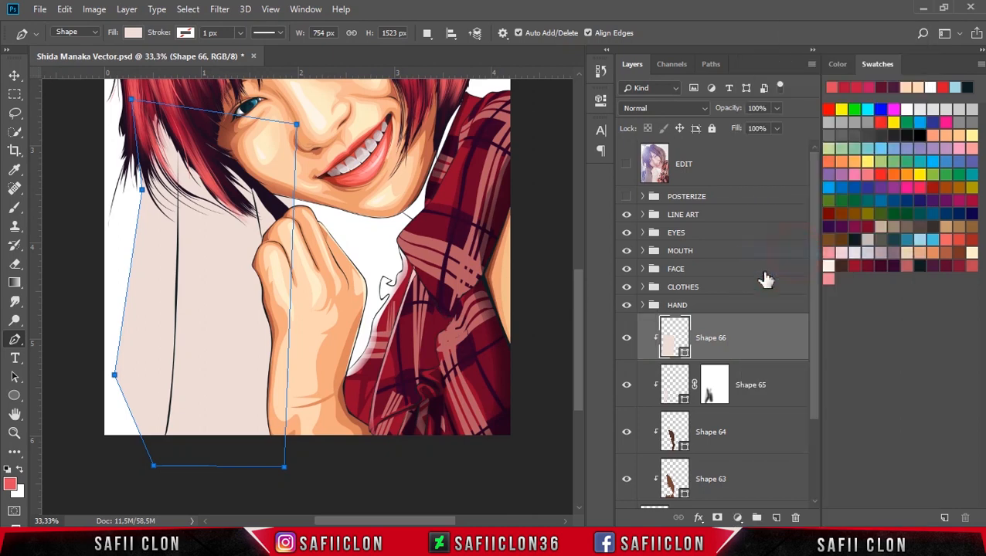
double_click(683, 354)
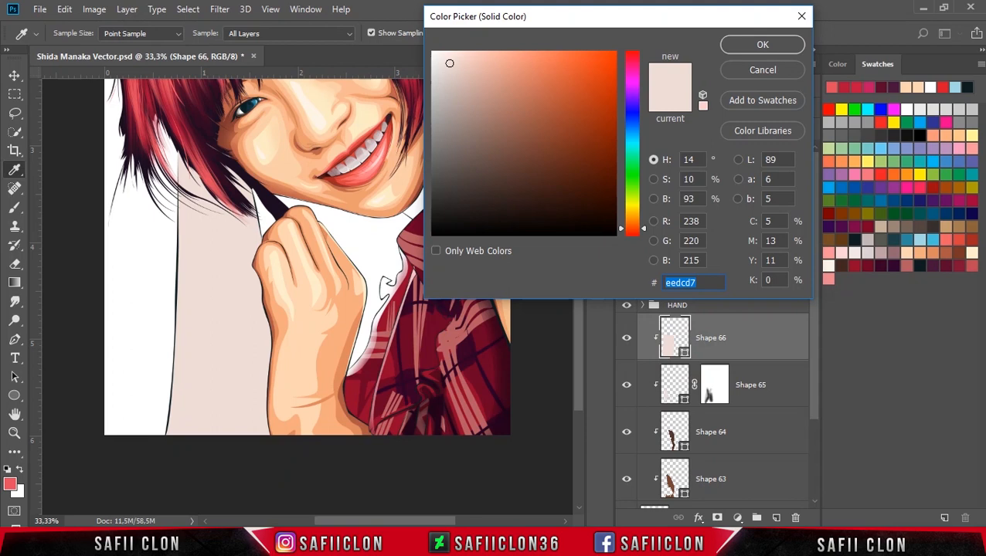
click(848, 265)
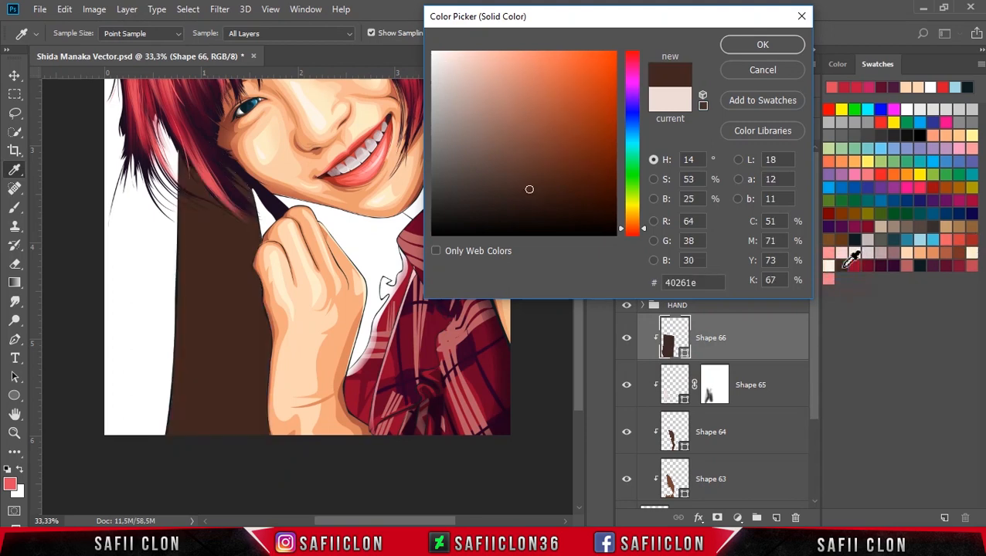
click(543, 207)
click(542, 209)
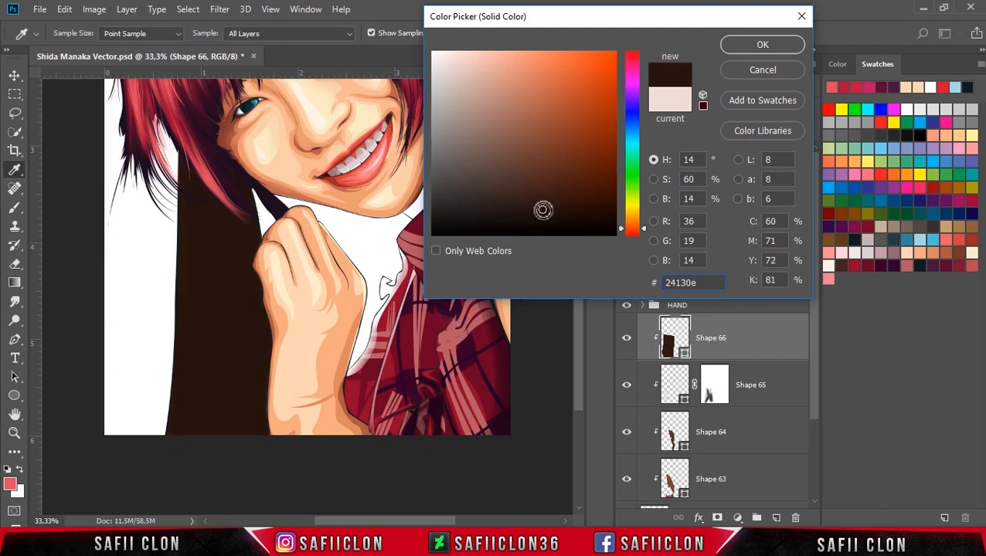
click(758, 47)
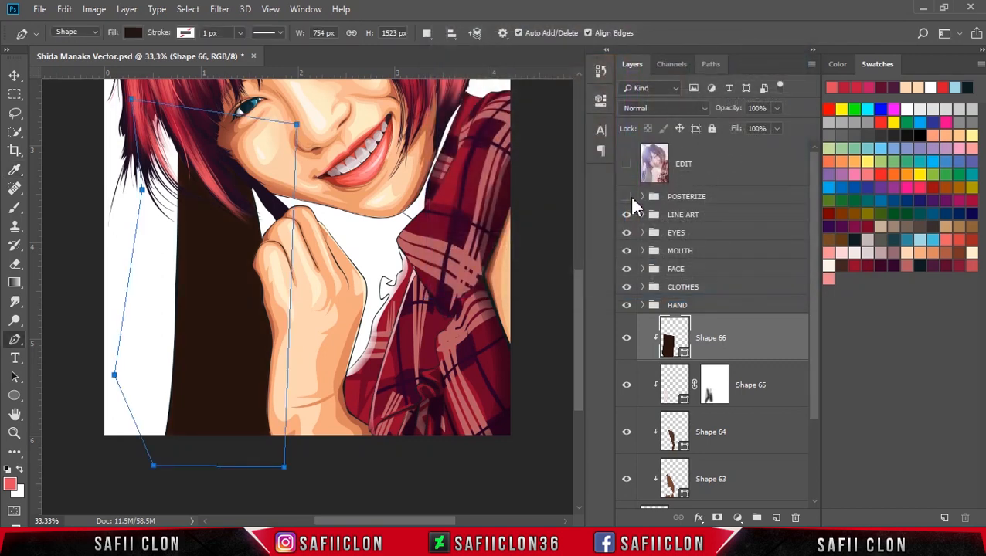
Lower the clipped overlay shape's opacity to 76% and darken its fill to 1a0d09
click(777, 108)
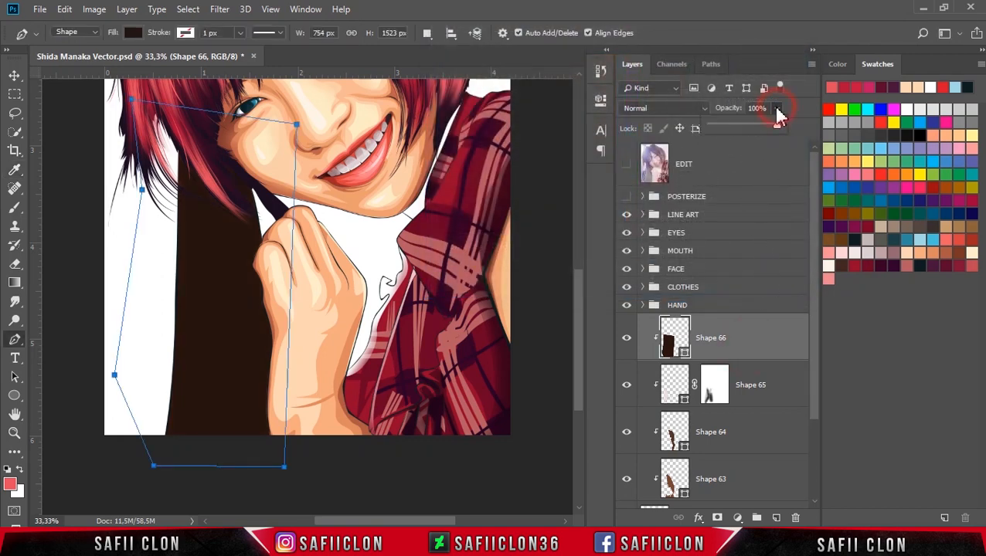
drag(767, 127, 756, 127)
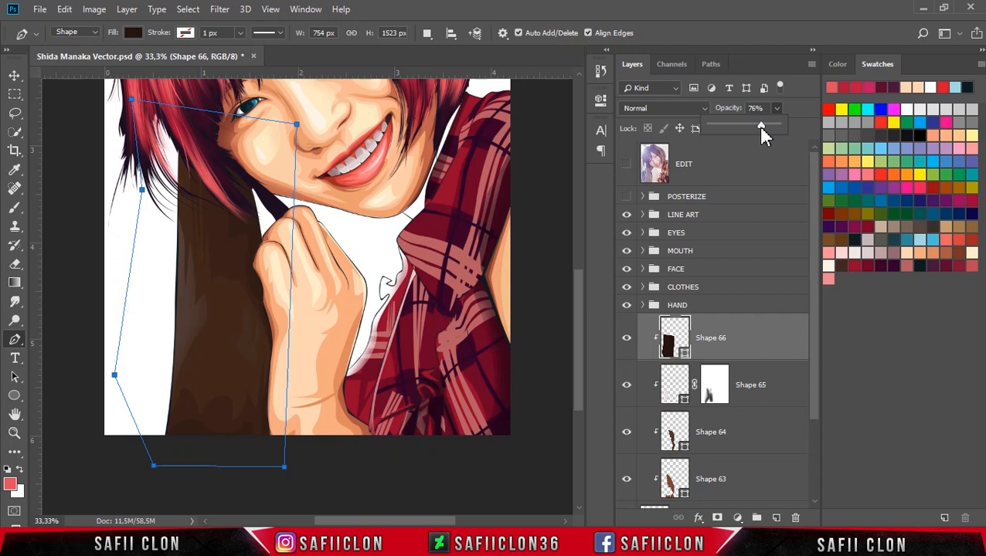
double_click(684, 353)
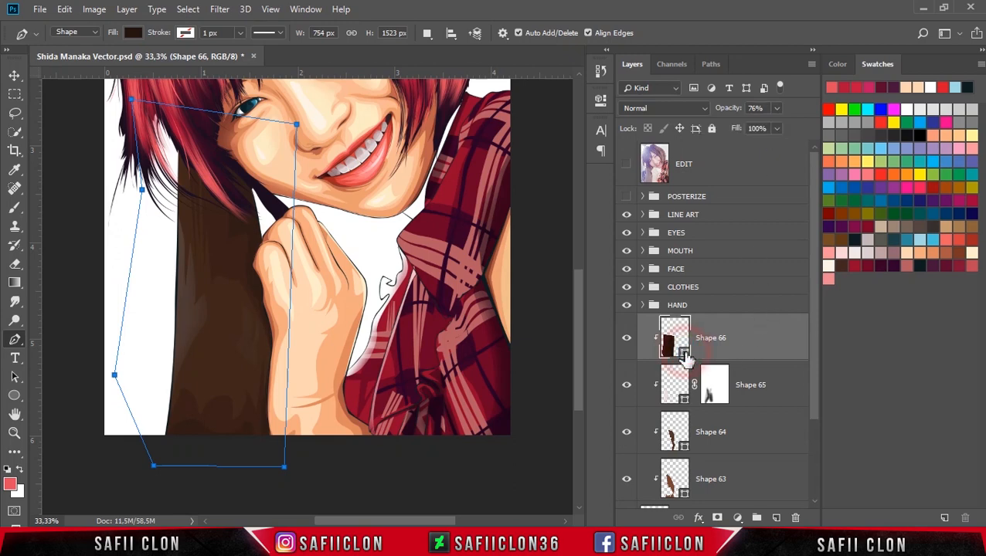
click(550, 222)
drag(548, 221, 529, 222)
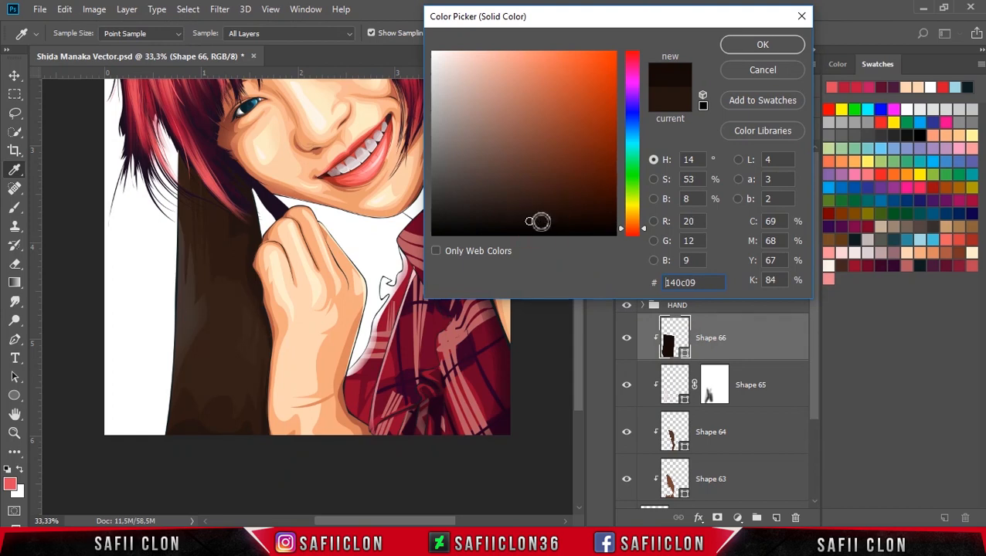
click(547, 226)
click(561, 227)
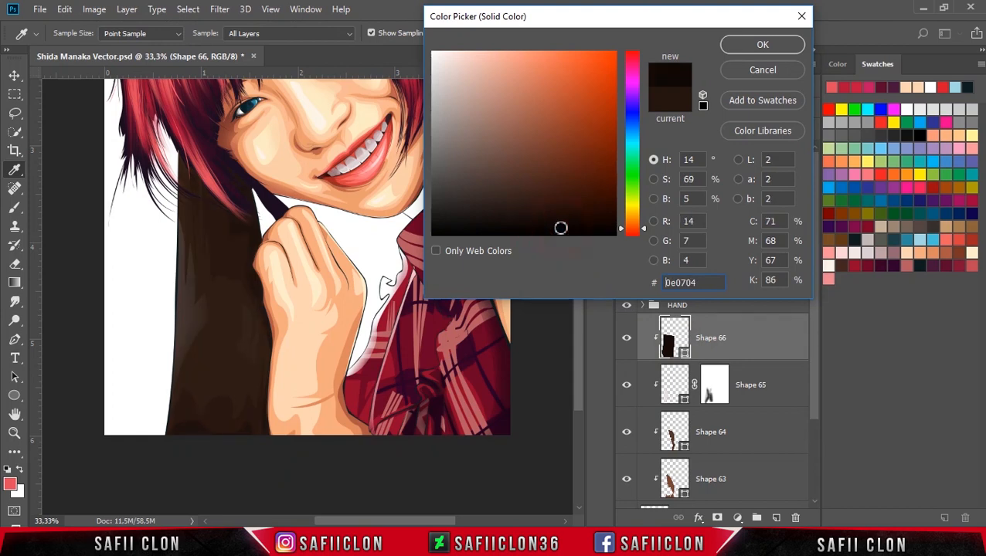
drag(557, 224, 552, 217)
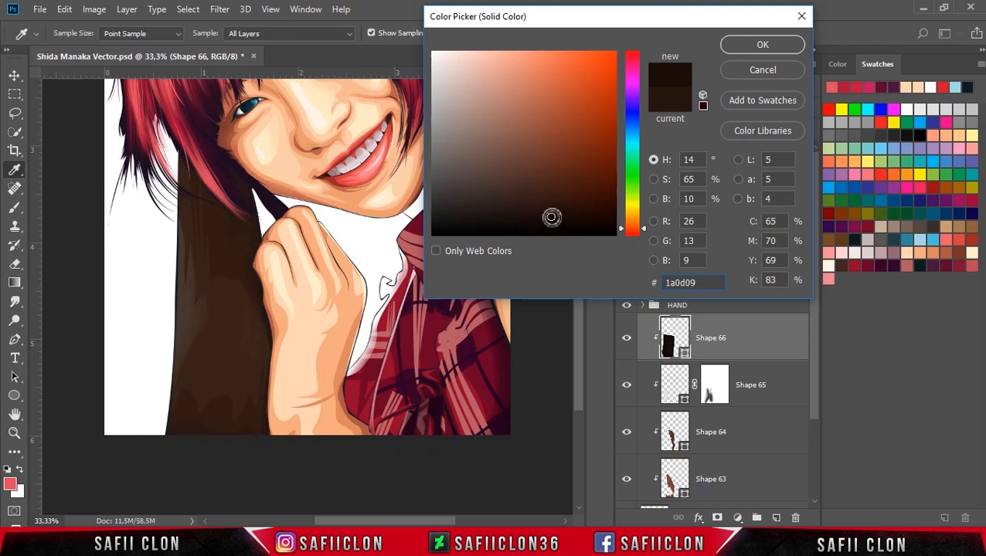
click(765, 44)
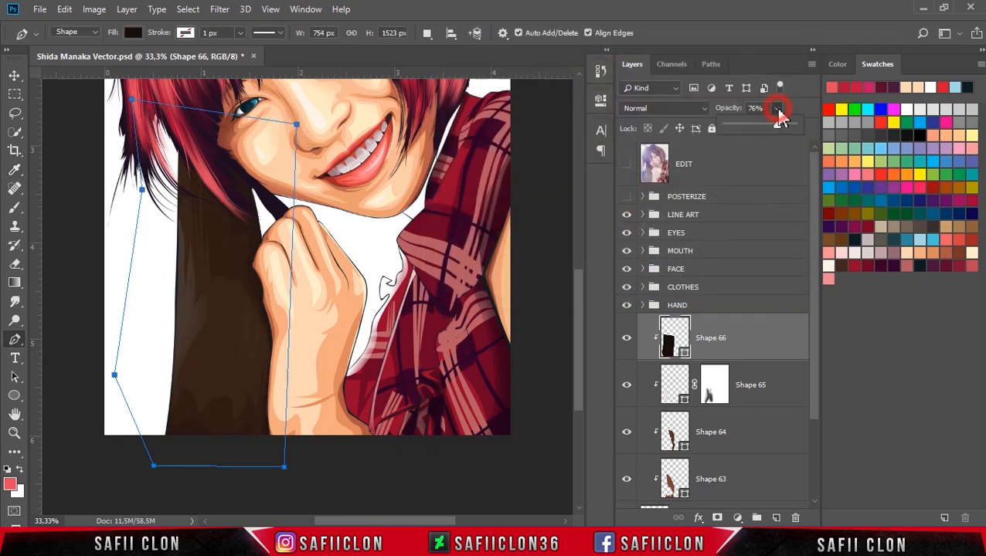
Reduce the dark overlay shape's opacity to 45%
drag(773, 126, 772, 126)
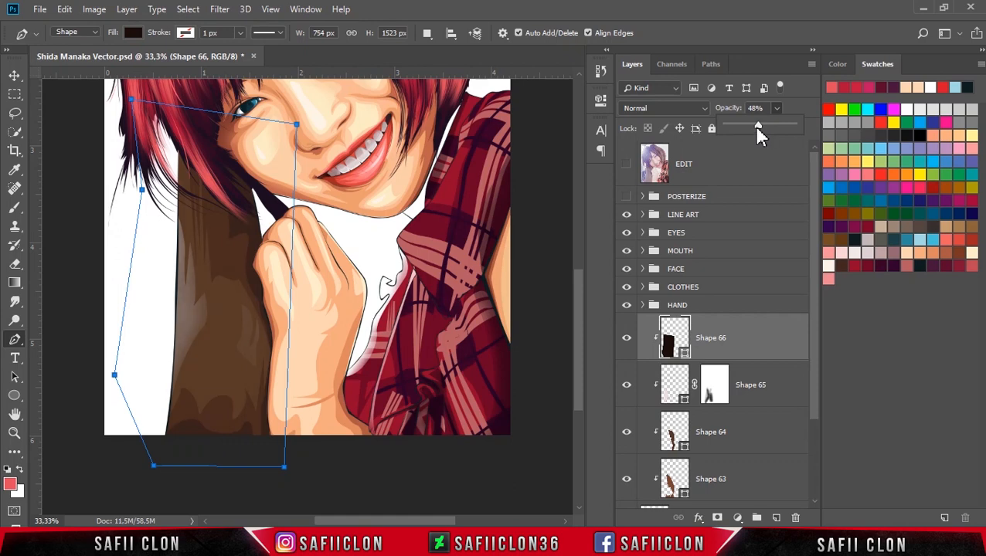
drag(753, 124, 756, 125)
click(770, 329)
key(Return)
key(ctrl+minus)
key(ctrl+minus)
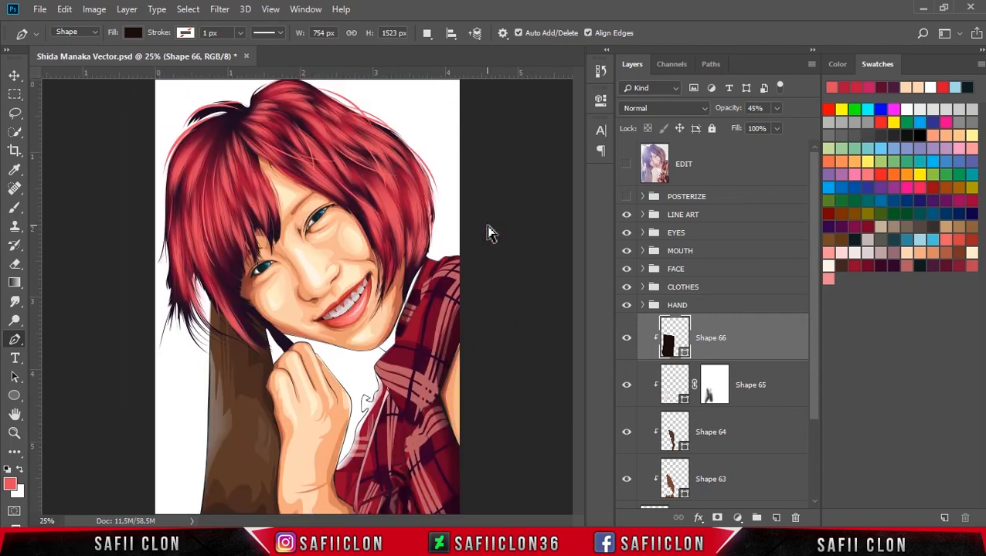
key(ctrl+plus)
Group the brown area's layers, Shape 62 through Shape 66, into a new group named ETC
drag(814, 336, 798, 418)
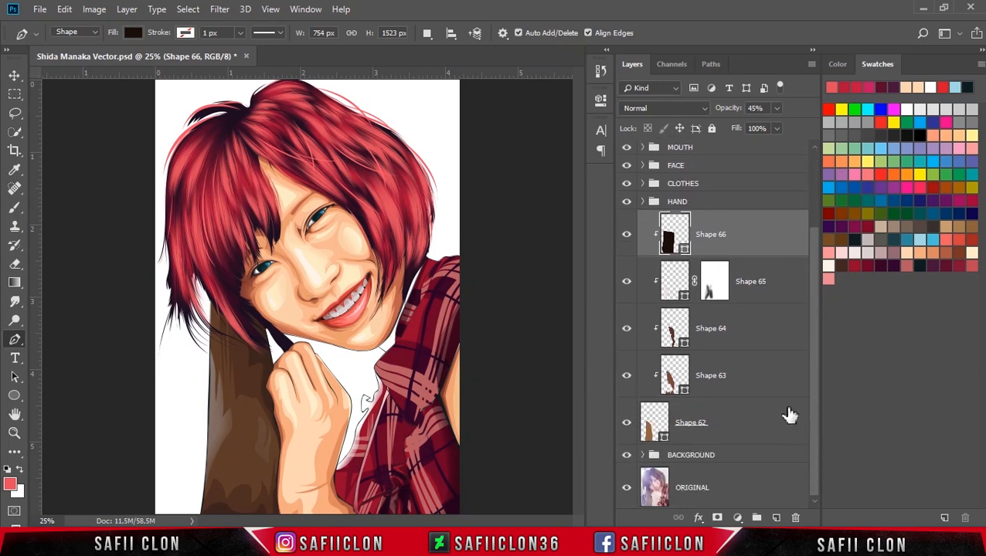
shift+click(760, 407)
right_click(763, 246)
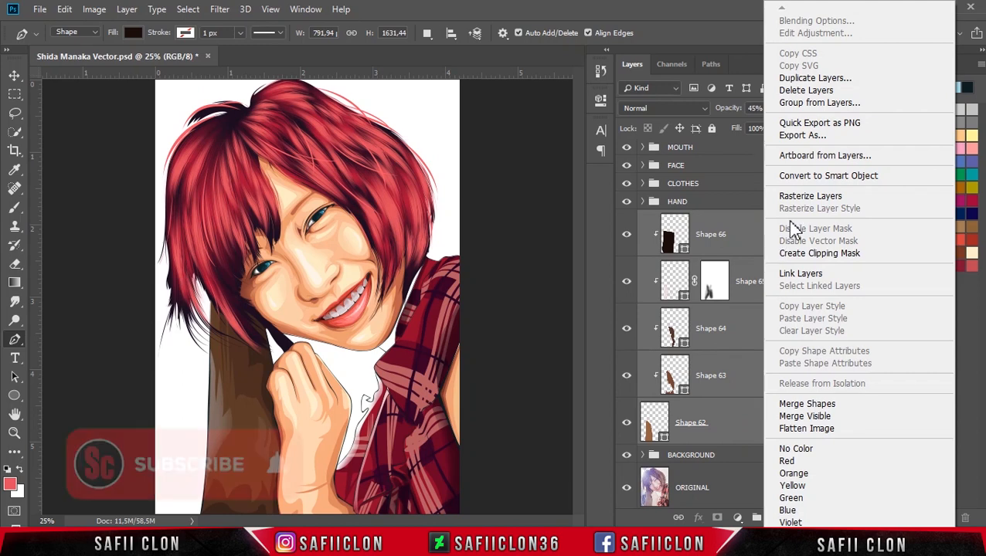
click(815, 103)
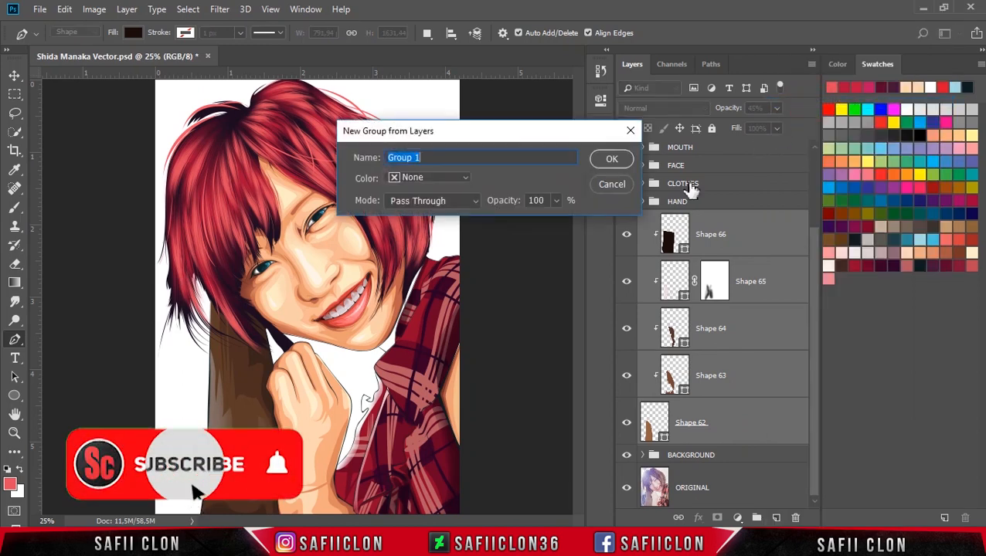
text(ETC)
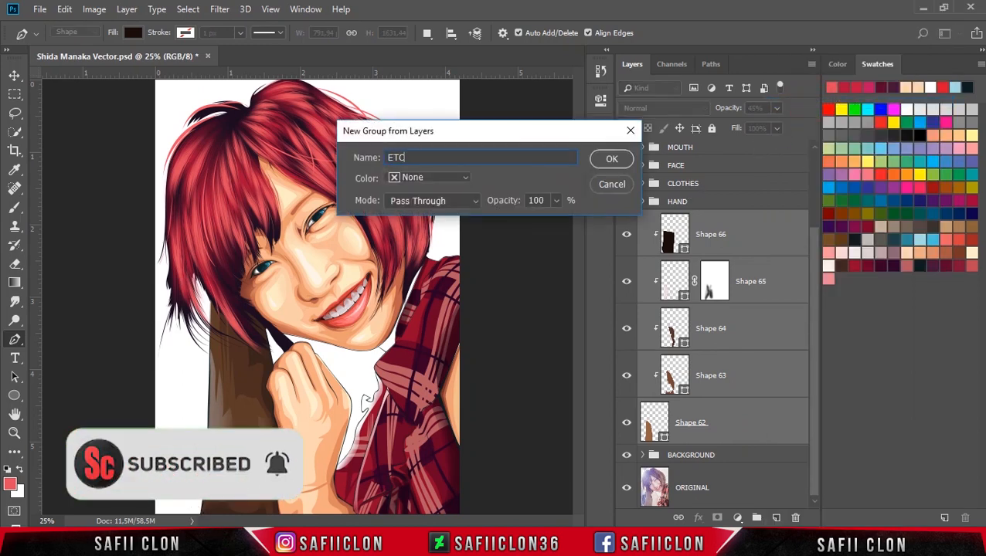
click(613, 160)
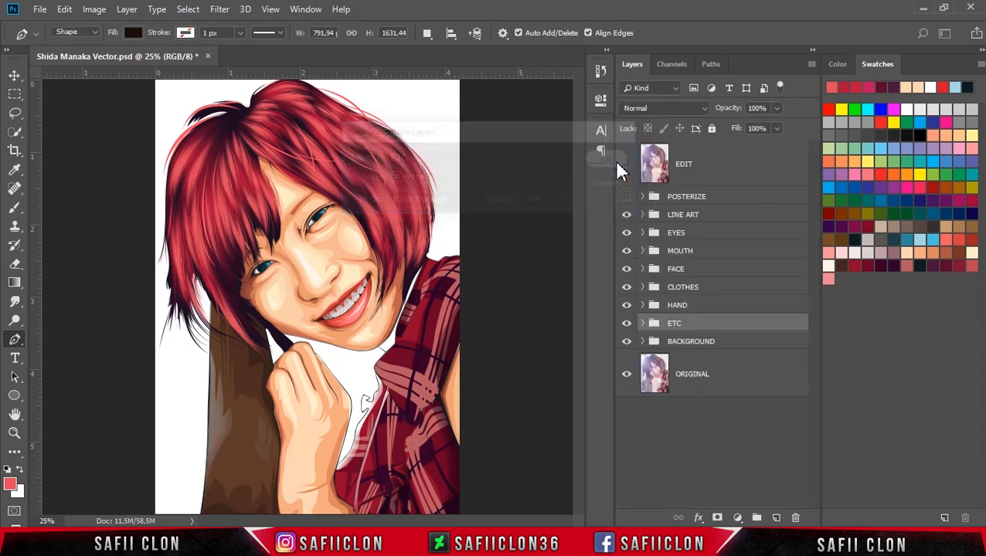
click(642, 323)
click(773, 349)
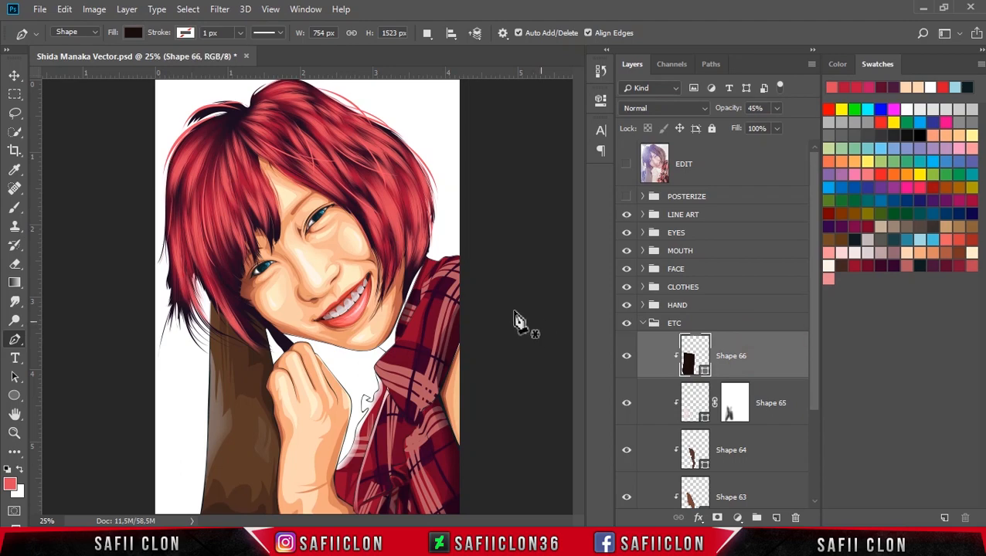
key(ctrl+plus)
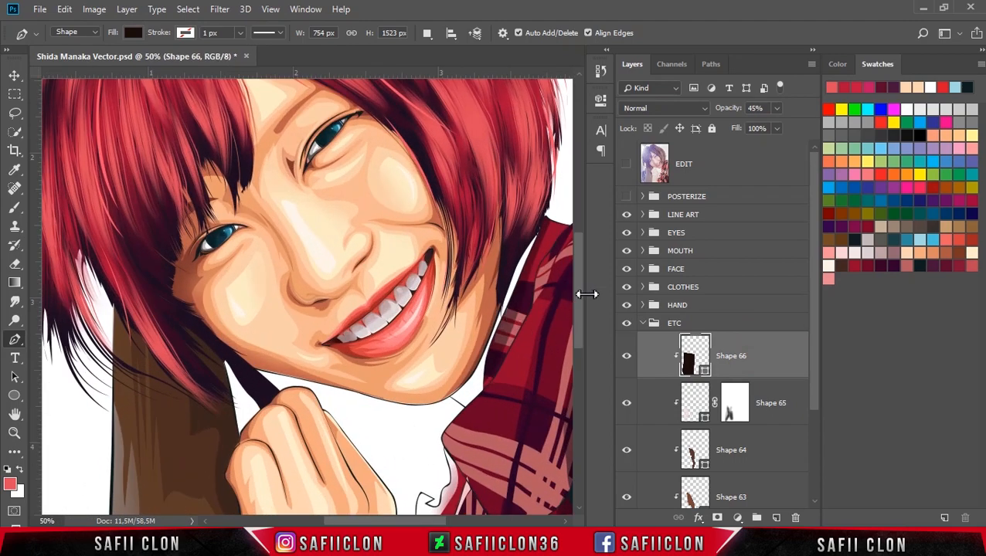
scroll(585, 289, down, 2)
scroll(506, 374, right, 3)
key(ctrl+plus)
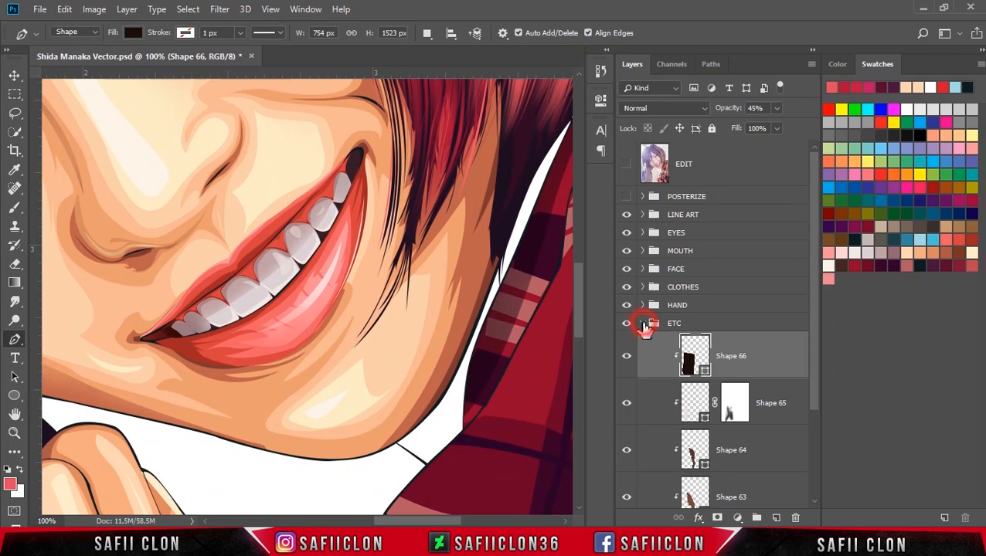
click(645, 325)
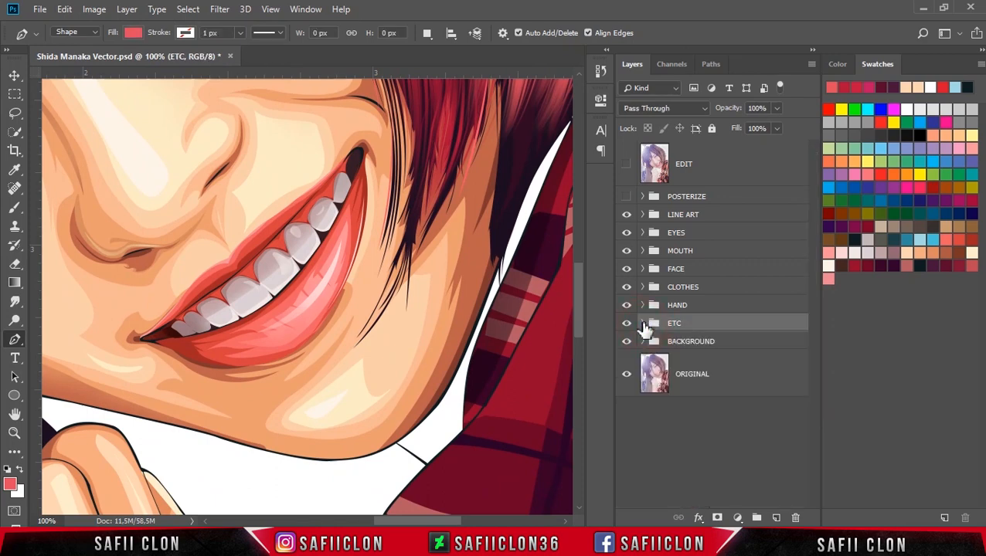
Draw a closed Pen tool shape of about 352 × 533 px just above the BACKGROUND group, covering the neck gap between jaw and shirt
click(711, 342)
drag(397, 525, 421, 525)
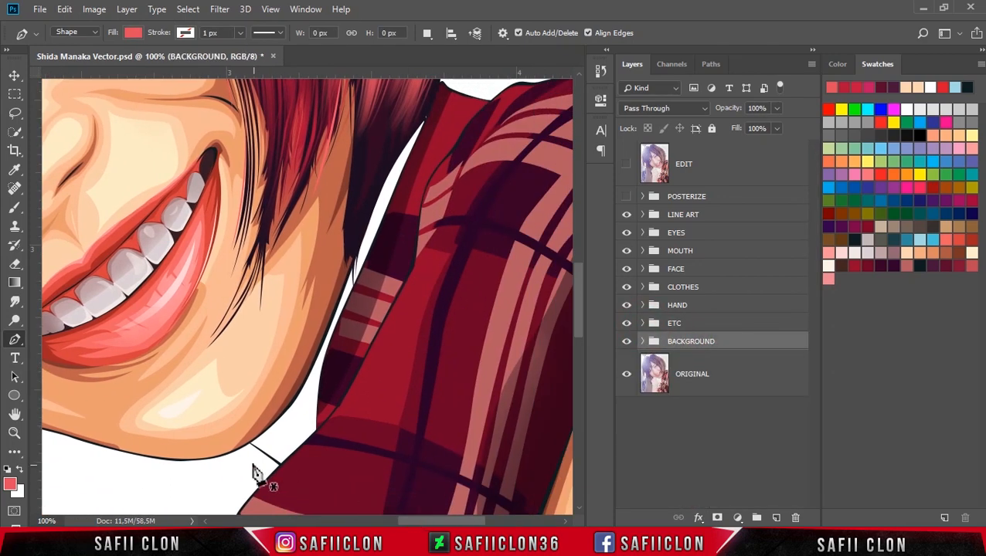
click(244, 439)
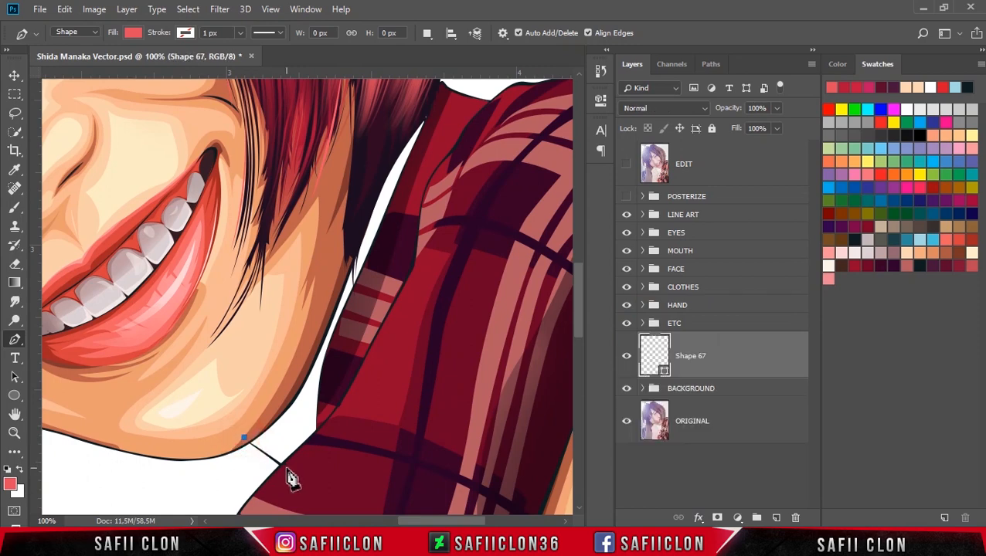
drag(244, 438, 240, 437)
click(373, 417)
click(444, 270)
click(478, 129)
click(439, 92)
click(348, 90)
click(285, 170)
click(293, 308)
click(233, 371)
click(224, 403)
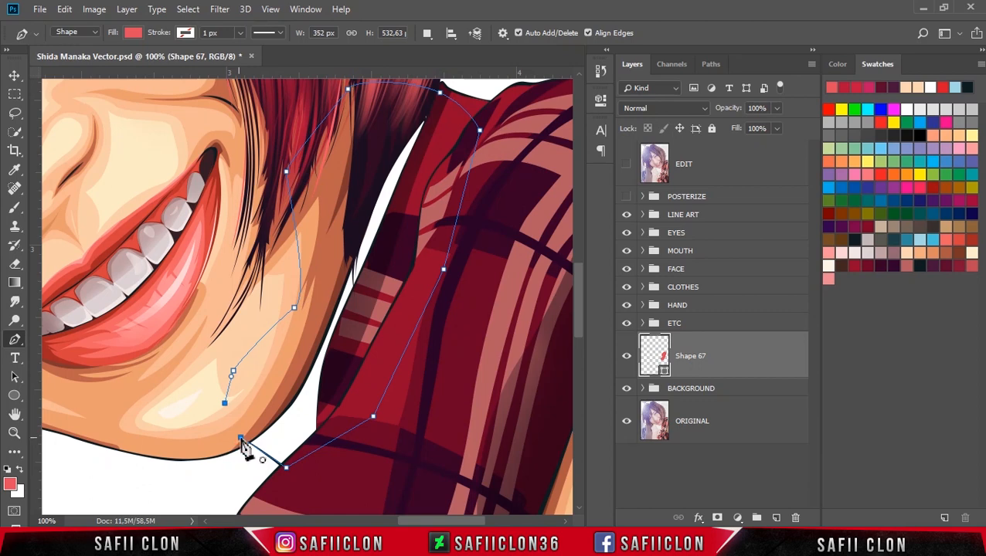
click(241, 437)
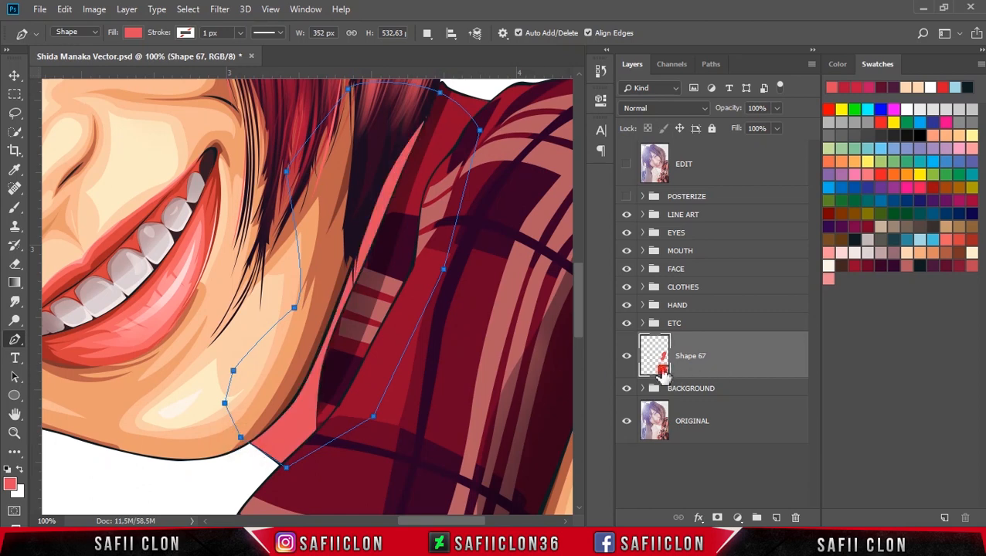
Try orange df875f as the neck shape's fill and compare it with the POSTERIZE reference
double_click(663, 363)
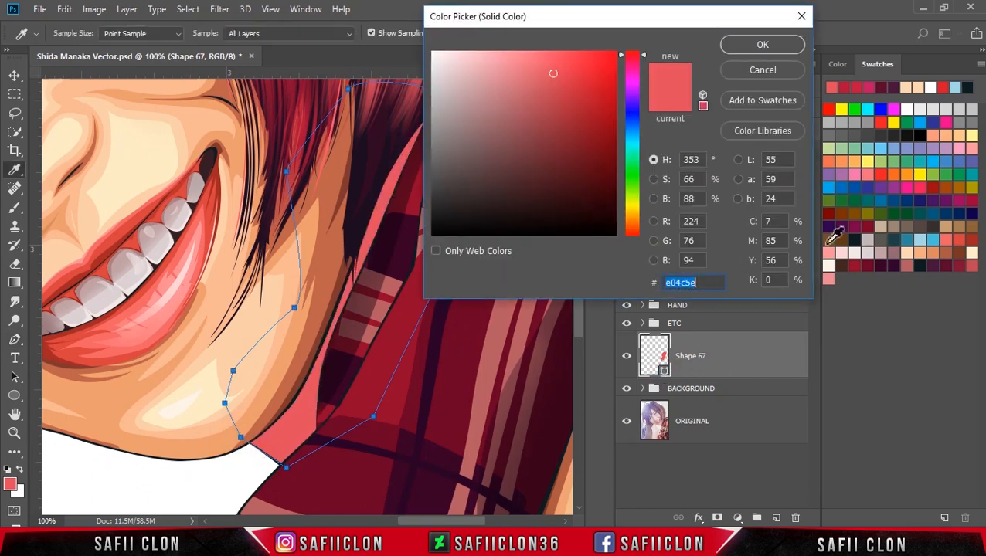
click(938, 250)
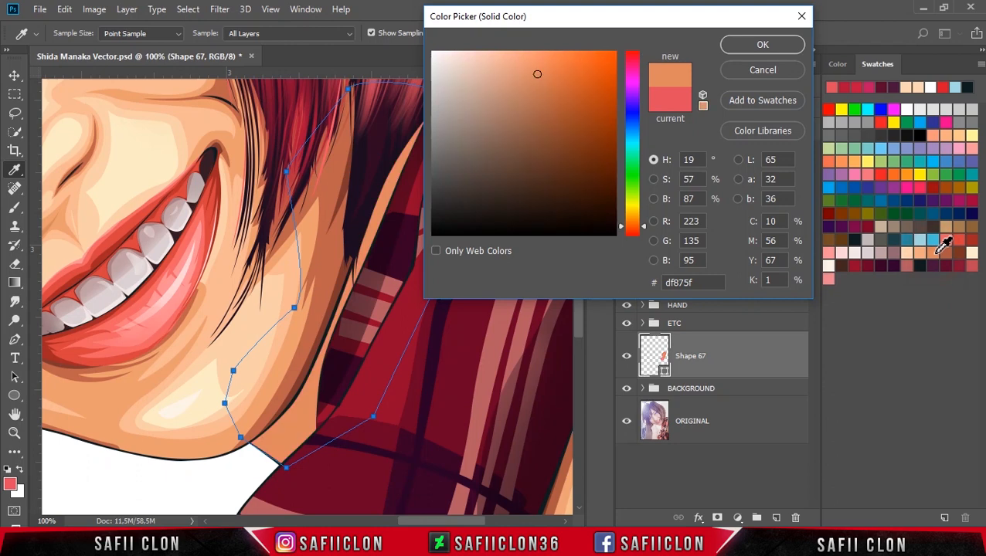
click(747, 48)
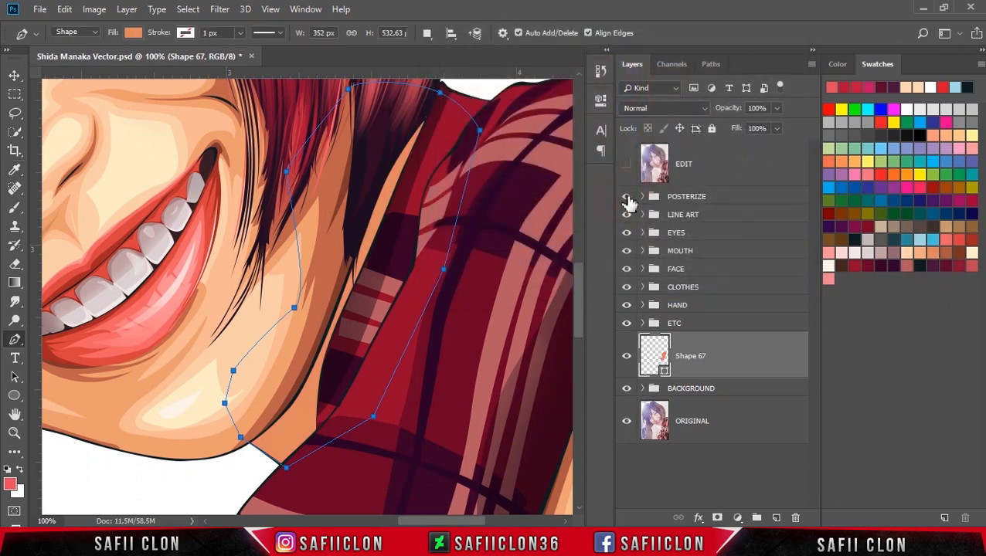
click(628, 198)
click(627, 200)
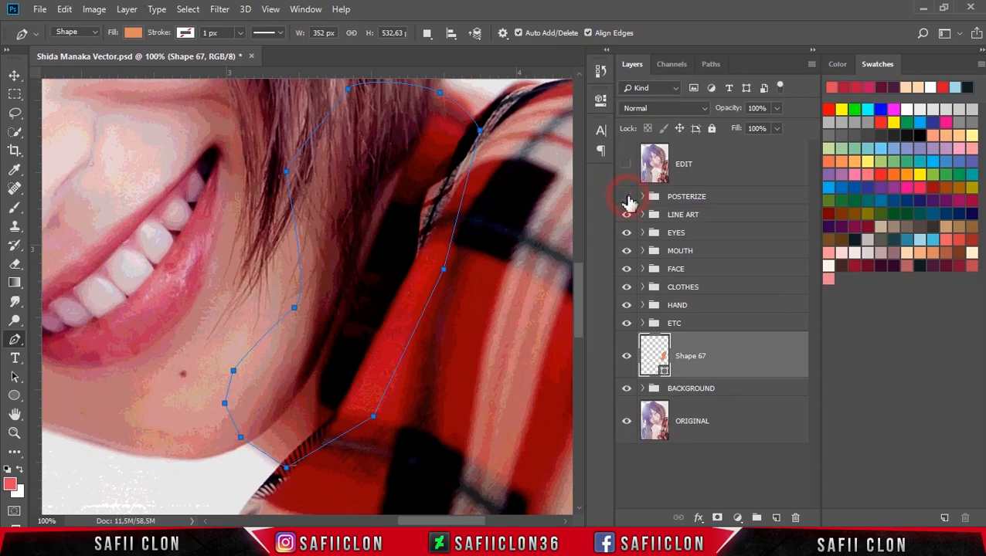
Set the neck shape's fill to the light skin tone fcd6b2 and deselect its path
click(663, 375)
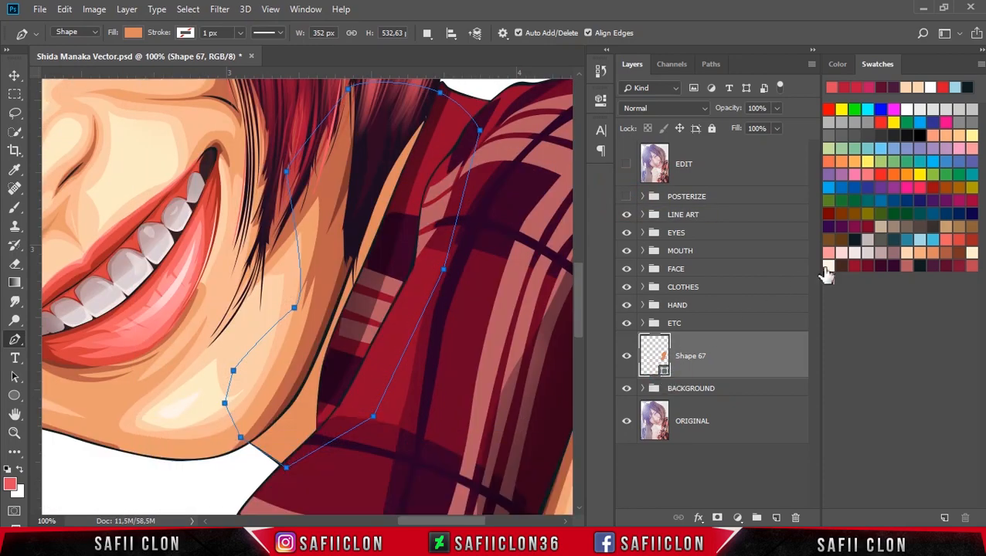
click(913, 241)
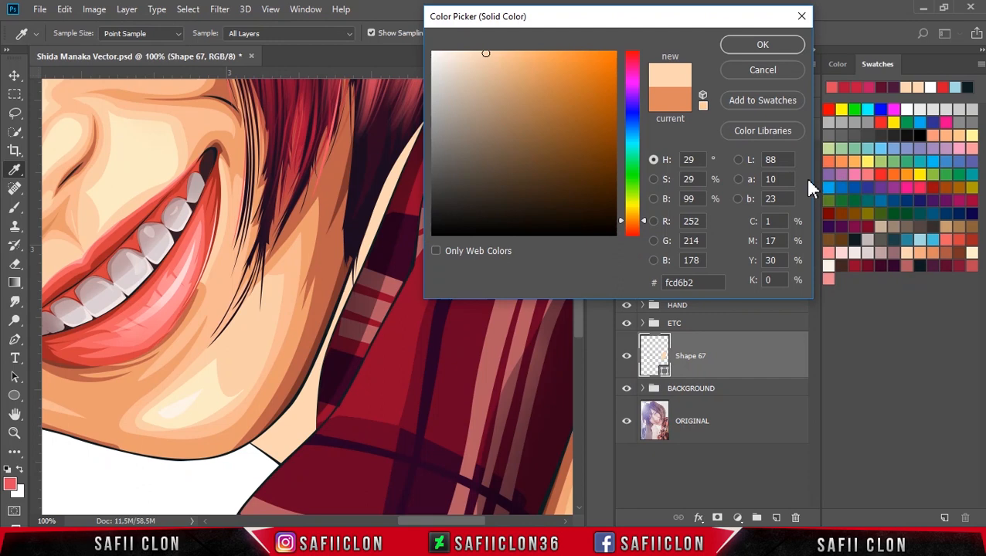
click(746, 48)
key(p)
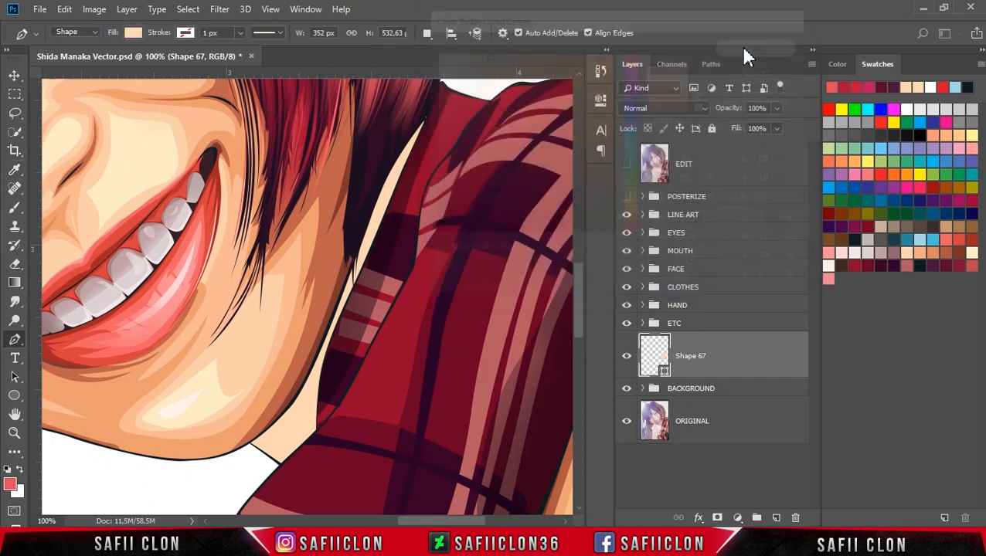
Draw a closed Pen tool shadow shape of about 307 × 569 px on a new layer over the neck, following the POSTERIZE reference
click(427, 33)
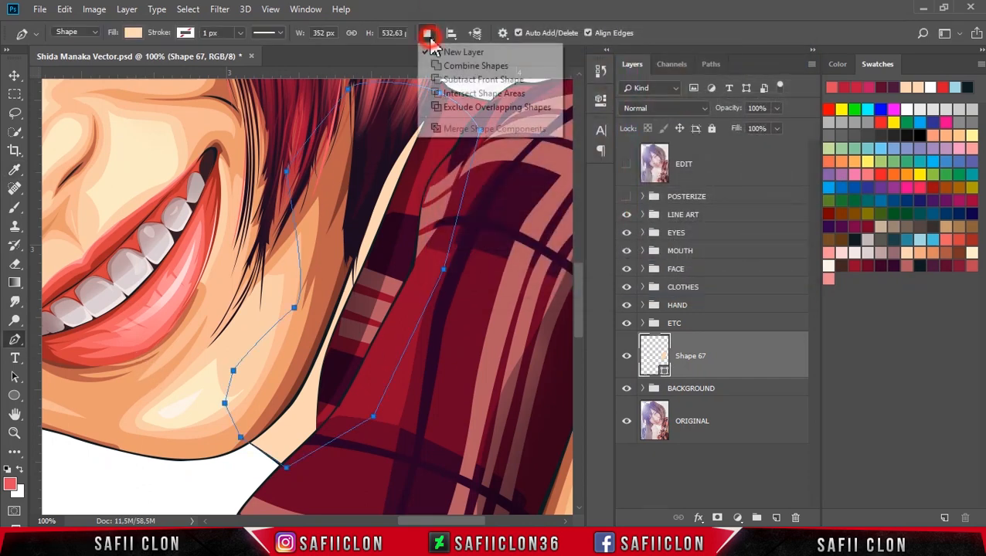
click(455, 66)
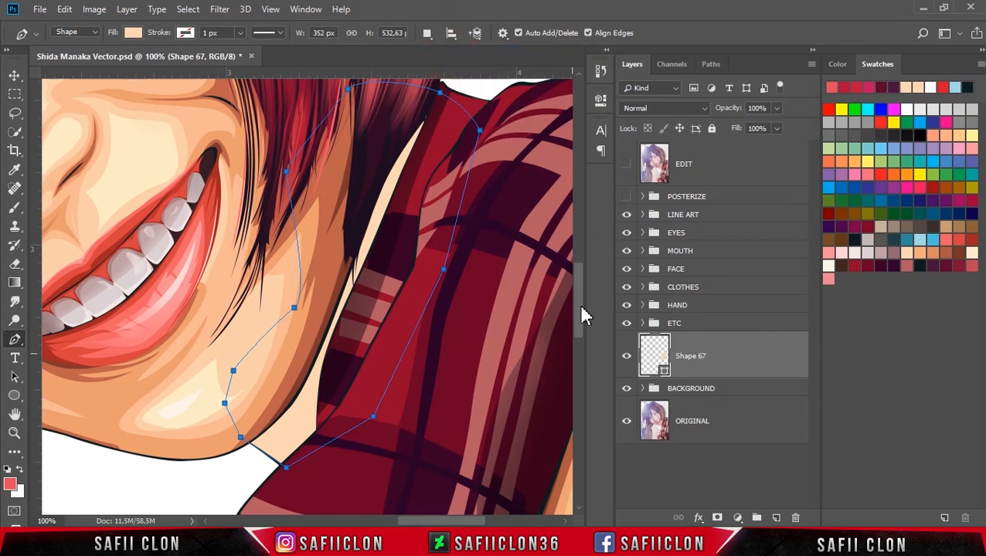
click(627, 197)
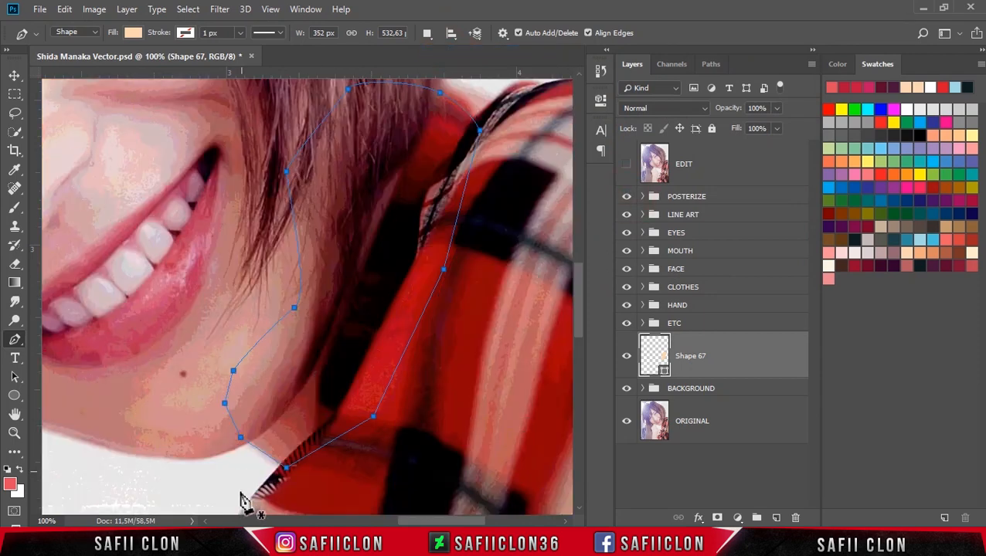
click(264, 423)
drag(298, 488, 288, 512)
click(459, 249)
click(430, 134)
drag(379, 83, 274, 165)
click(251, 258)
click(237, 334)
click(238, 367)
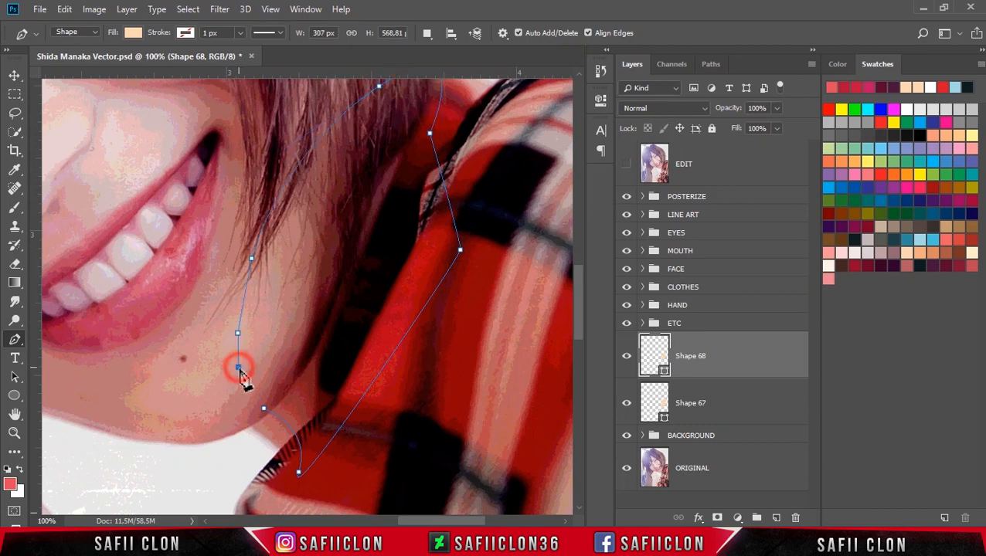
click(264, 408)
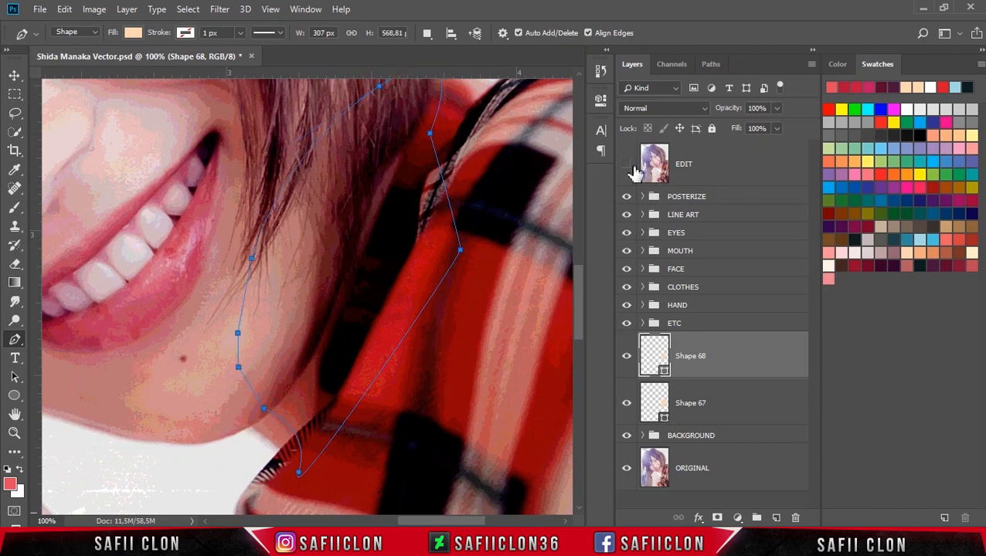
Clip the first neck shadow shape to the base neck shape and set its fill to light orange f5ac81
click(634, 196)
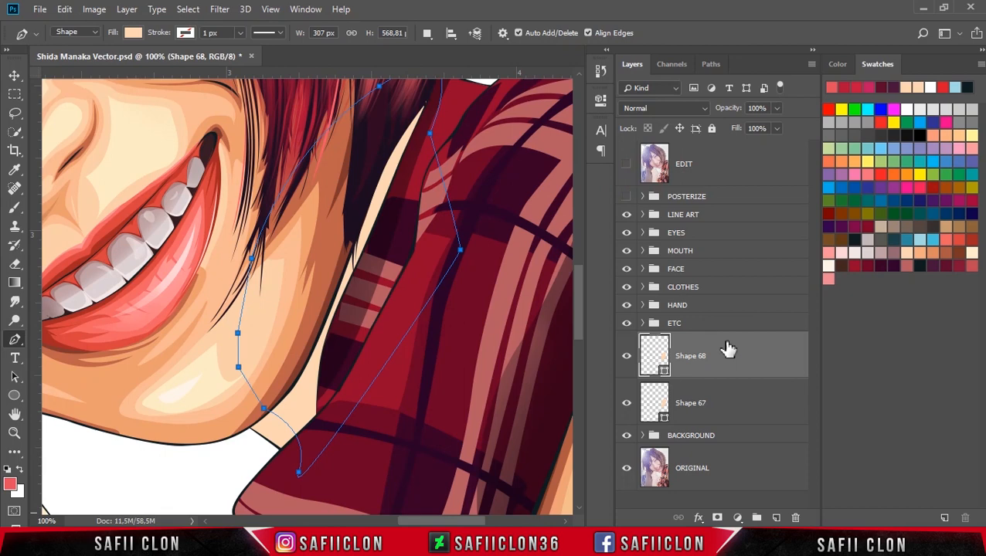
right_click(731, 352)
click(772, 253)
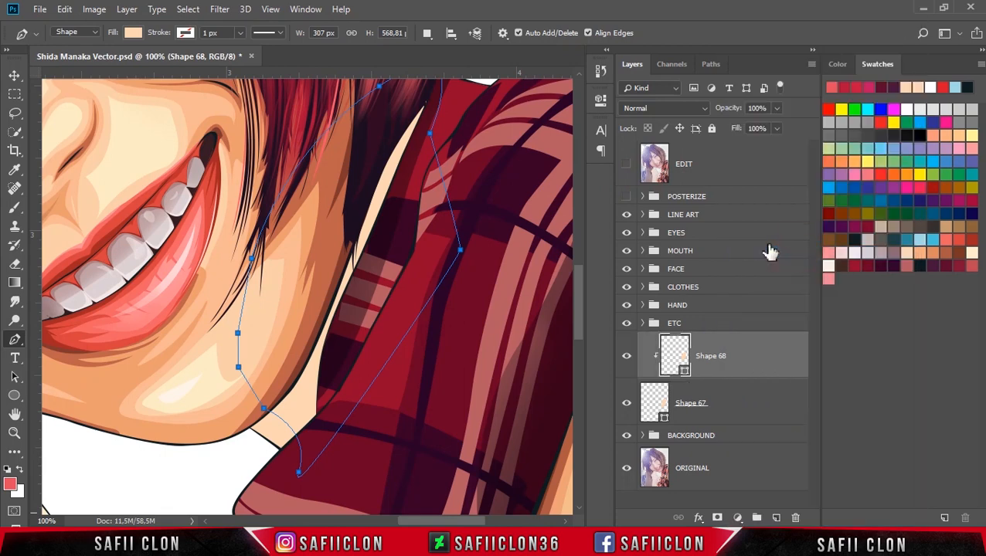
double_click(686, 374)
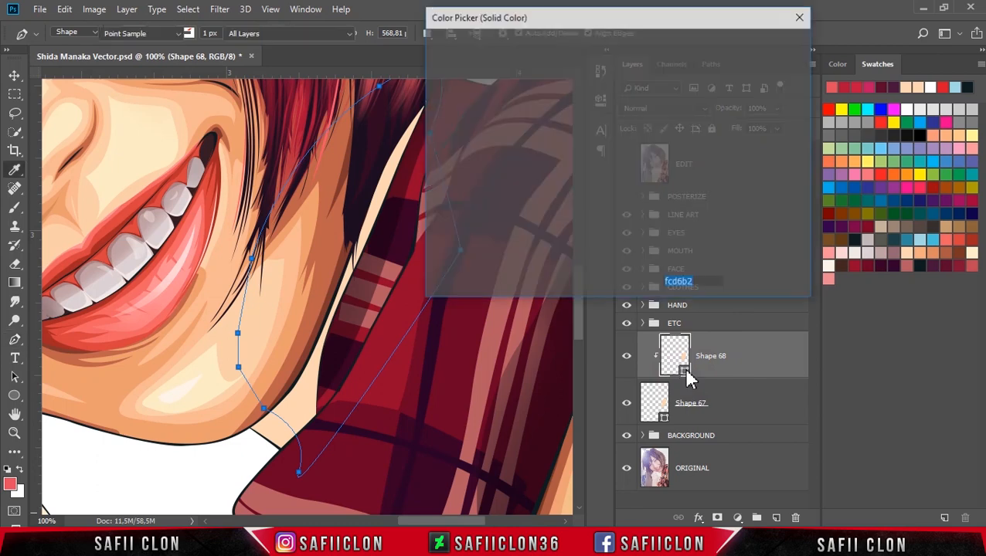
click(930, 247)
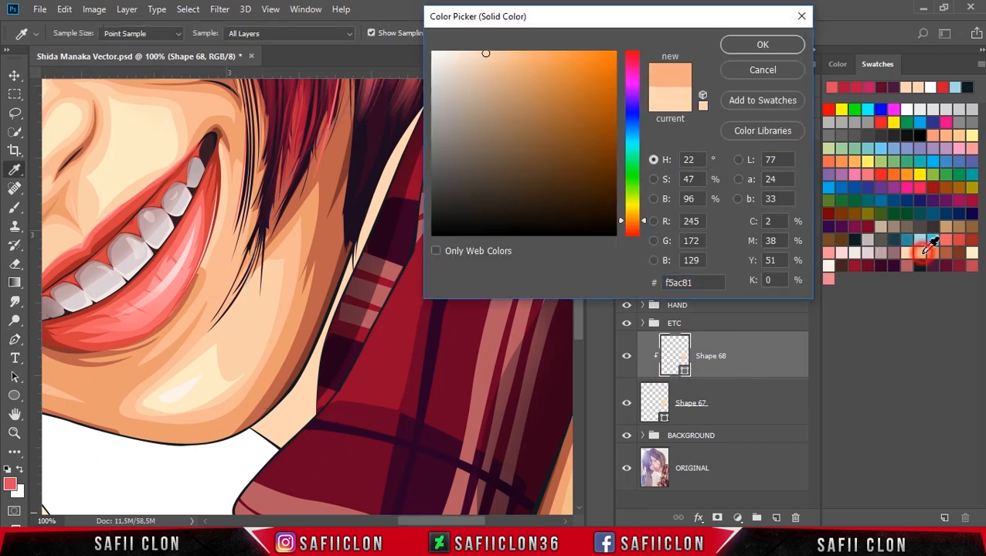
click(767, 48)
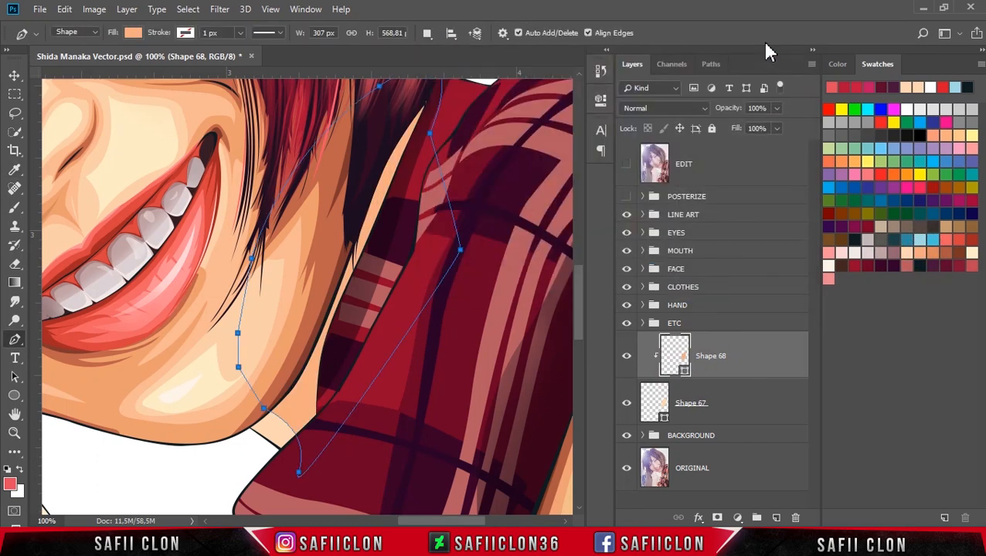
Draw a second closed neck shadow shape of about 289 × 519 px on its own layer, tracing the POSTERIZE reference
click(626, 199)
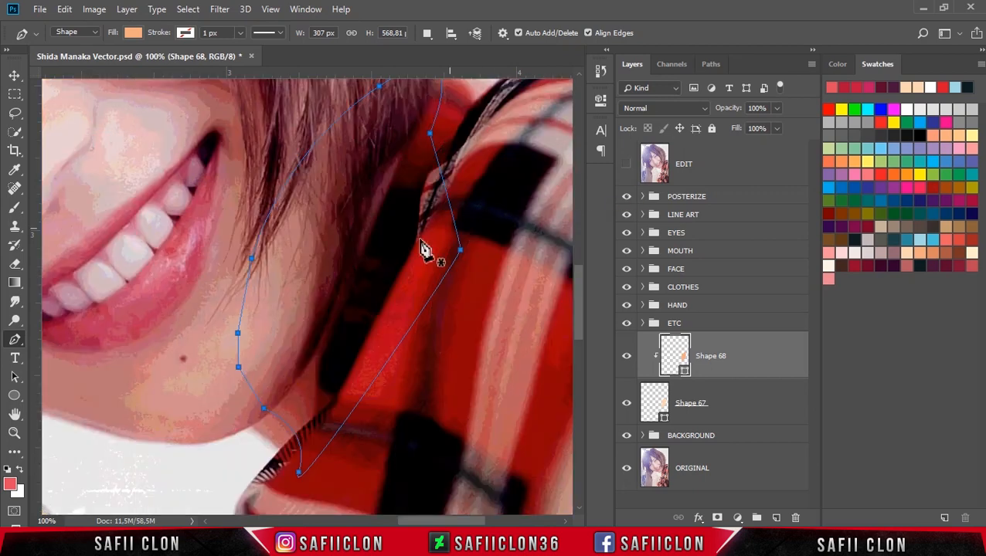
click(428, 33)
click(455, 52)
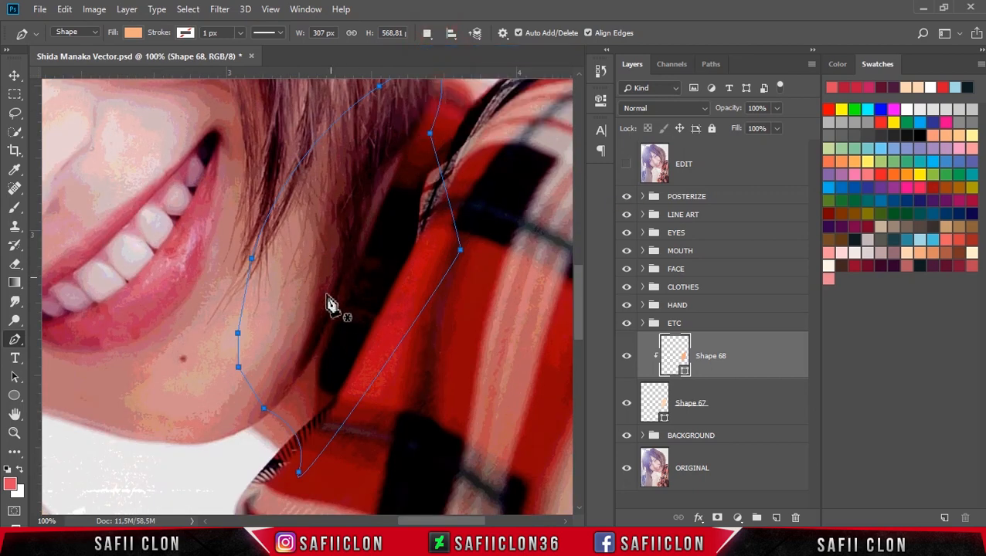
click(275, 390)
drag(307, 430, 311, 465)
drag(451, 309, 498, 172)
drag(382, 92, 279, 177)
click(267, 230)
click(270, 312)
click(266, 367)
click(275, 390)
Clip the second neck shadow shape to the base neck shape and set its fill to orange df875f
click(626, 197)
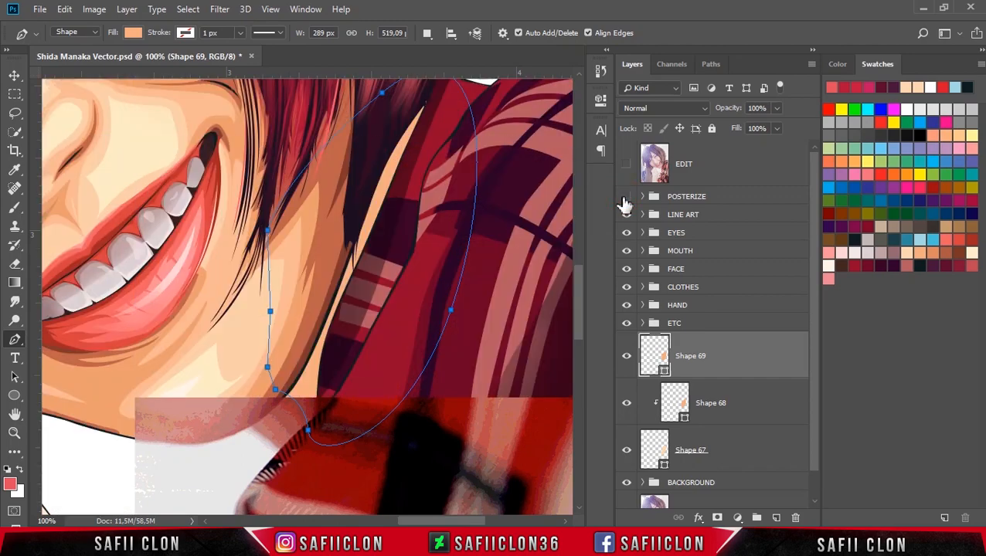
right_click(734, 358)
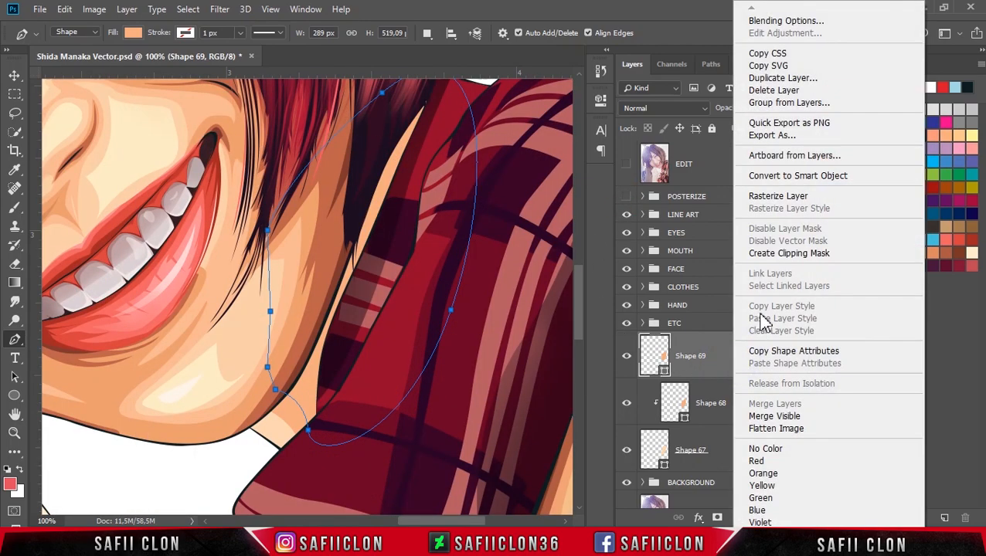
click(815, 255)
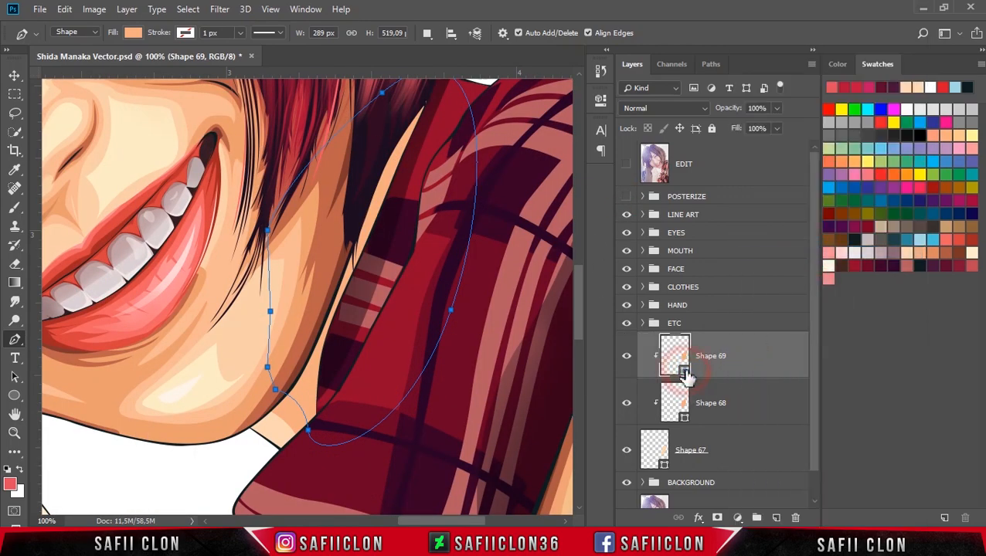
double_click(685, 374)
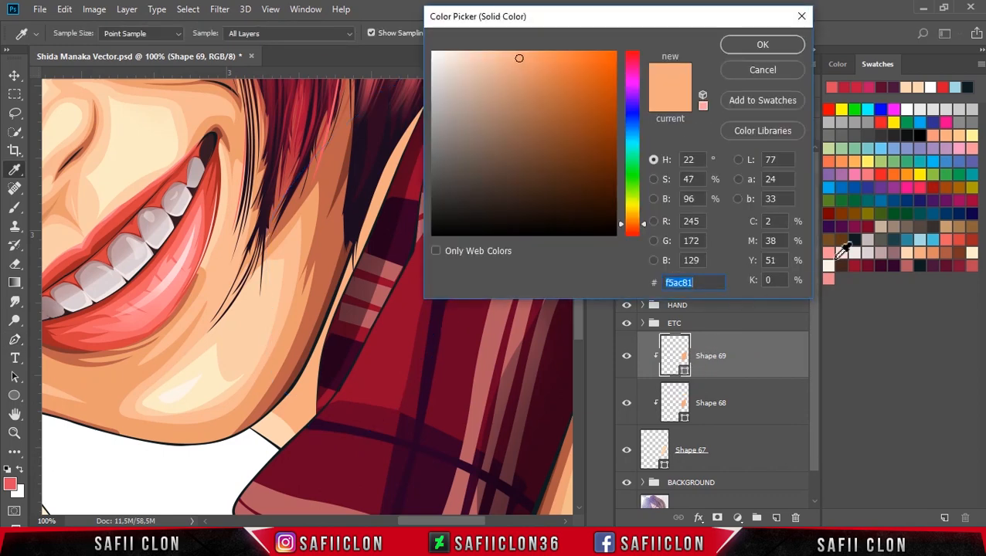
click(940, 248)
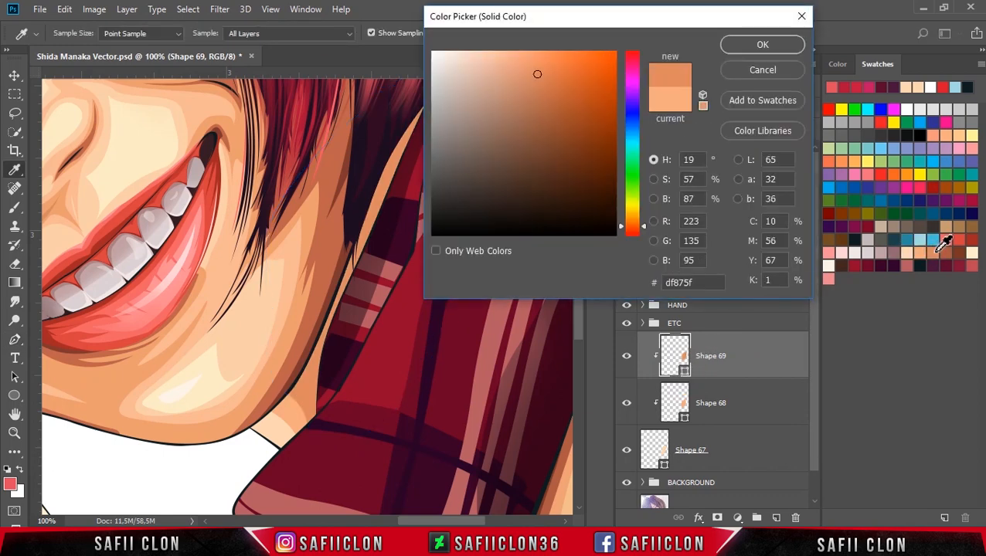
click(744, 48)
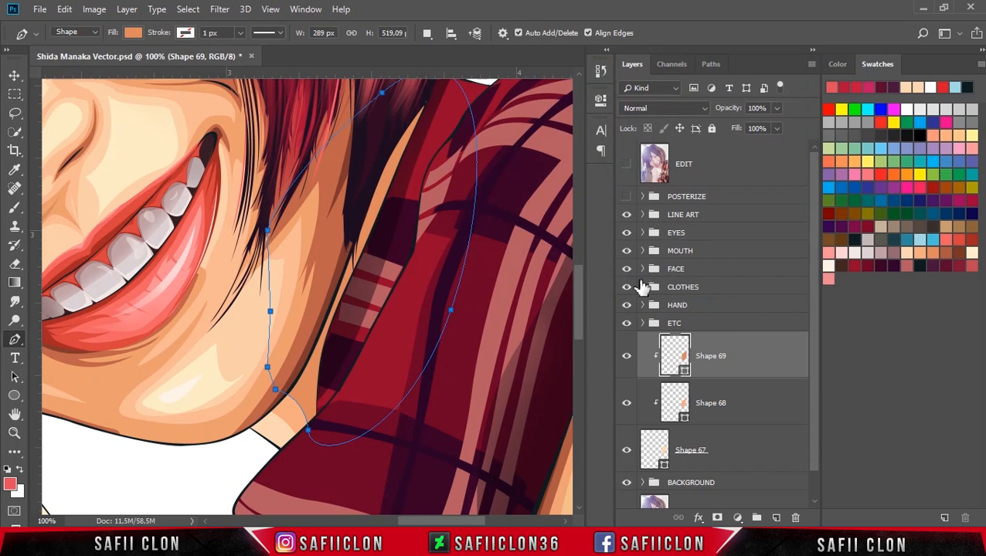
Draw a third closed neck shadow shape of about 302 × 516 px on a new layer, using the POSTERIZE reference as guide
click(427, 34)
click(456, 47)
click(626, 198)
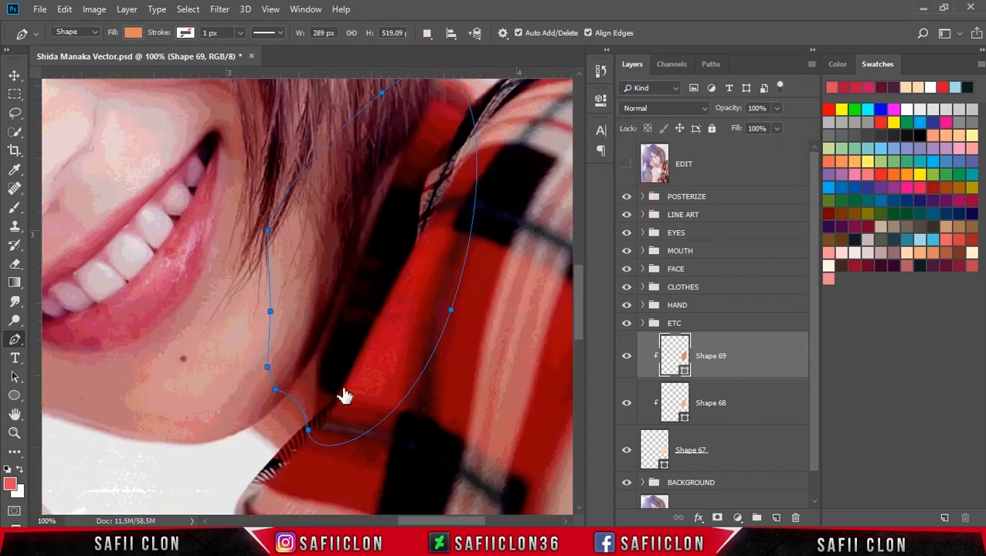
click(287, 380)
click(308, 383)
drag(310, 449, 307, 460)
drag(439, 247, 462, 159)
click(366, 107)
click(230, 299)
click(239, 361)
click(287, 381)
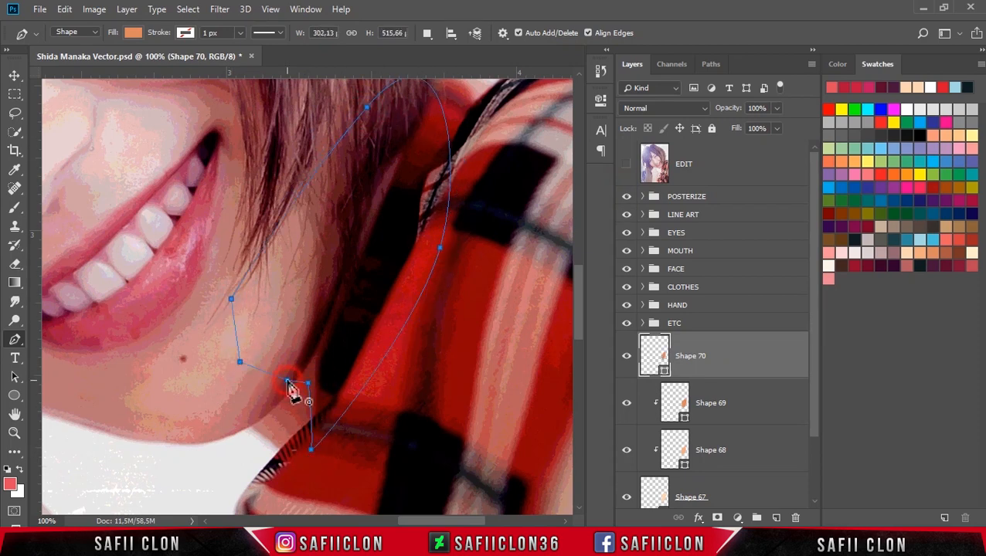
click(427, 35)
click(438, 53)
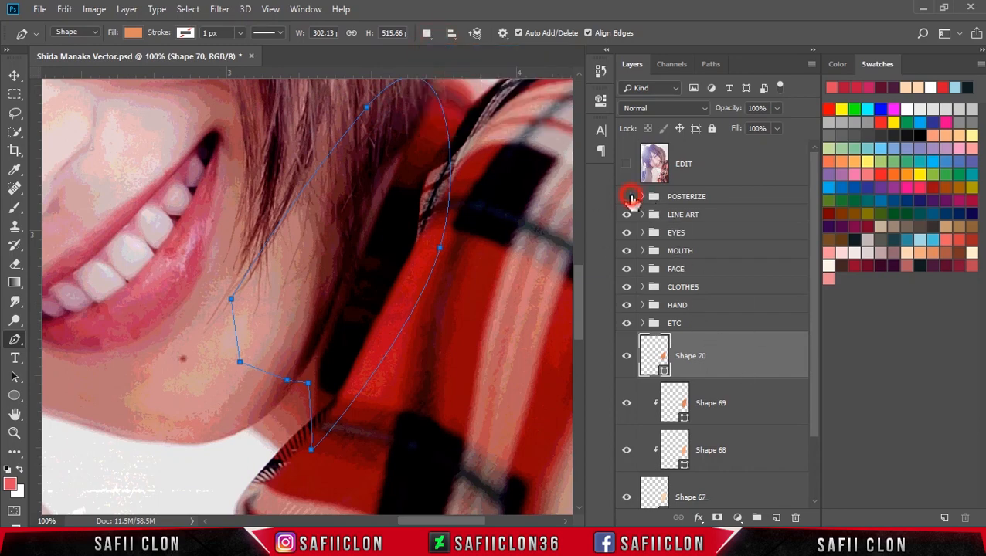
Clip the third neck shadow shape to the base neck shape and set its fill to brown ad5843
click(628, 197)
right_click(738, 346)
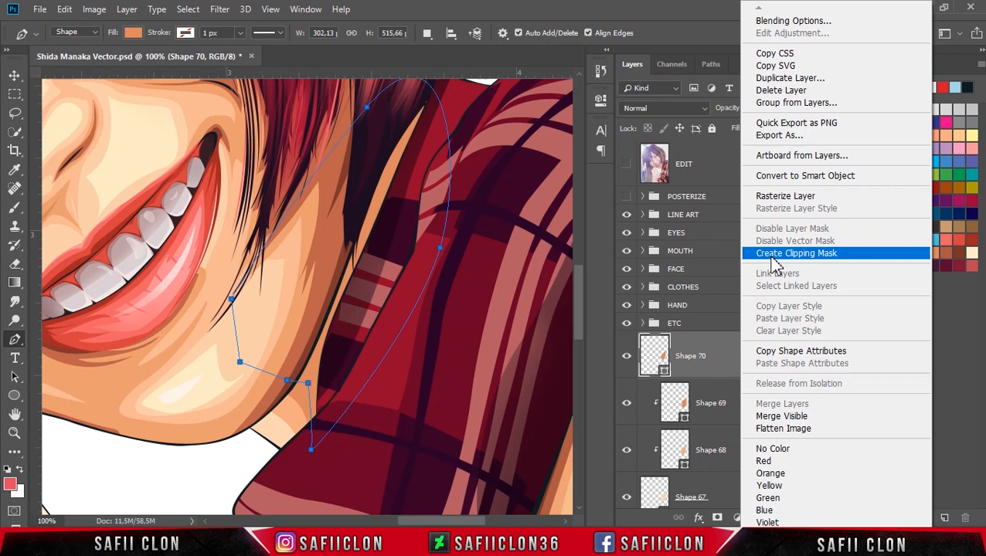
click(775, 255)
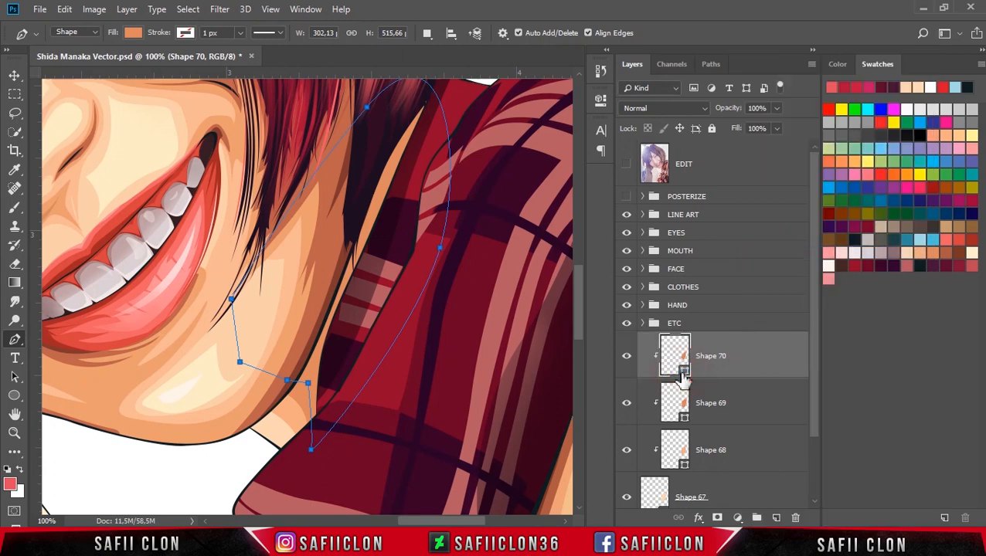
click(945, 242)
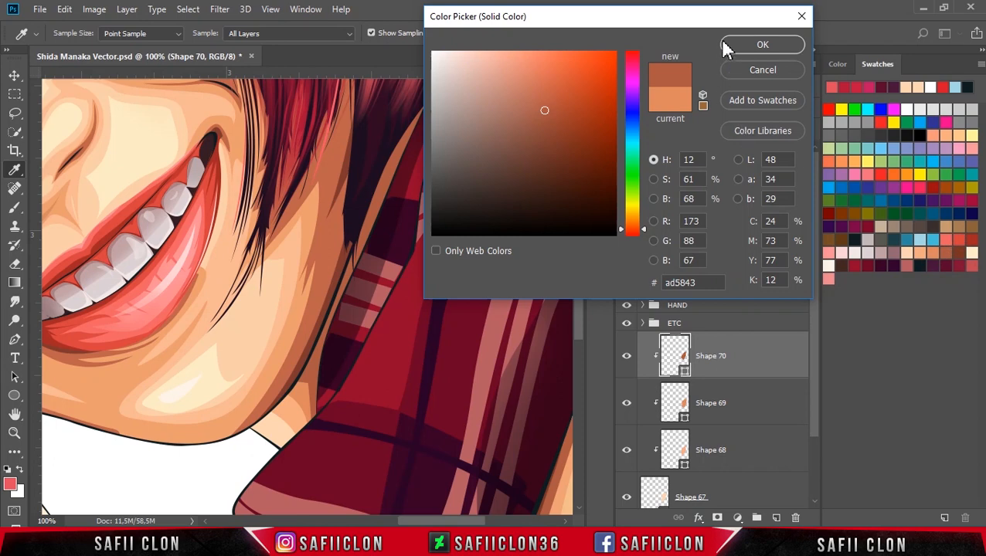
click(746, 43)
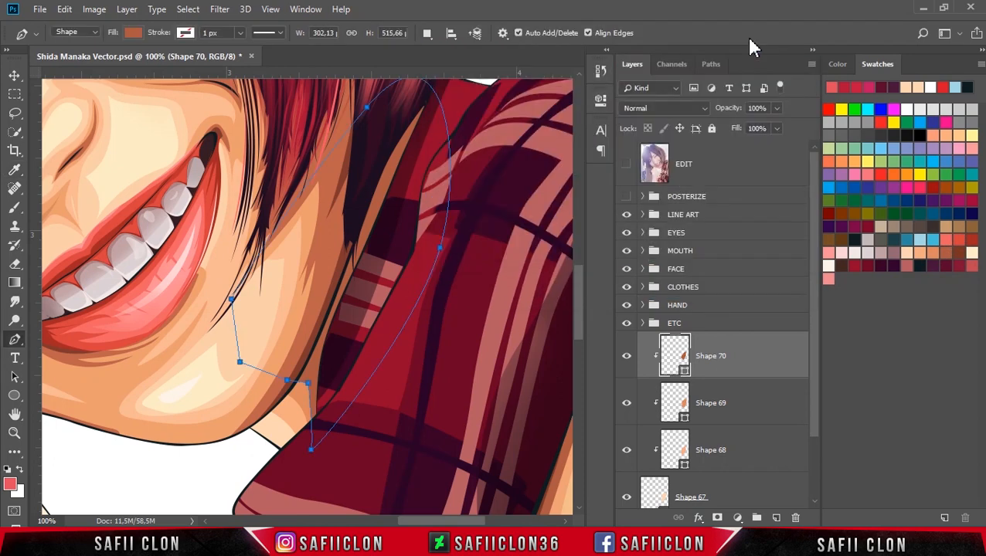
Draw a fourth, narrower closed neck shadow shape of about 248 × 498 px on a new layer along the POSTERIZE reference's darkest area
click(427, 33)
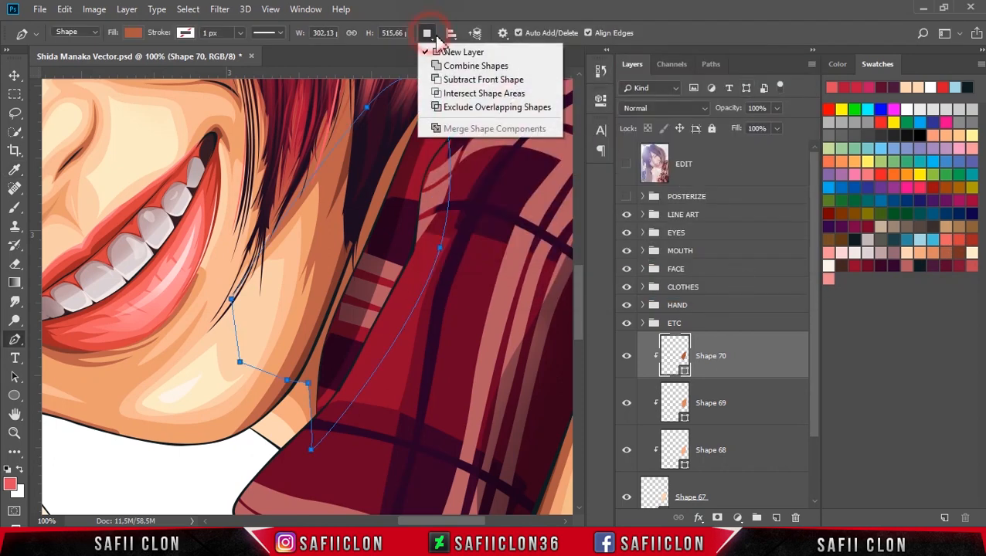
click(444, 47)
click(626, 196)
click(302, 354)
drag(315, 390, 315, 425)
click(459, 224)
click(391, 80)
click(296, 212)
click(280, 288)
click(280, 322)
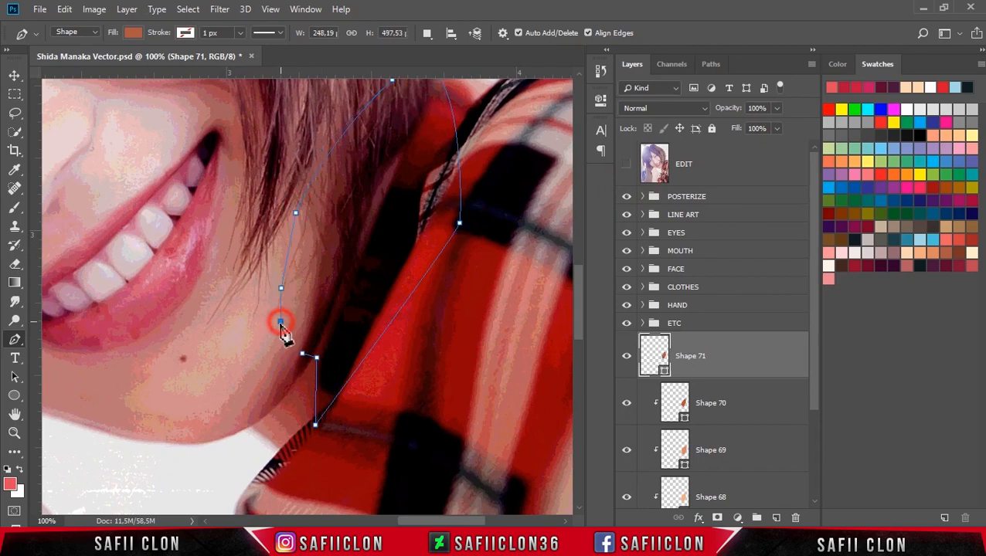
click(302, 354)
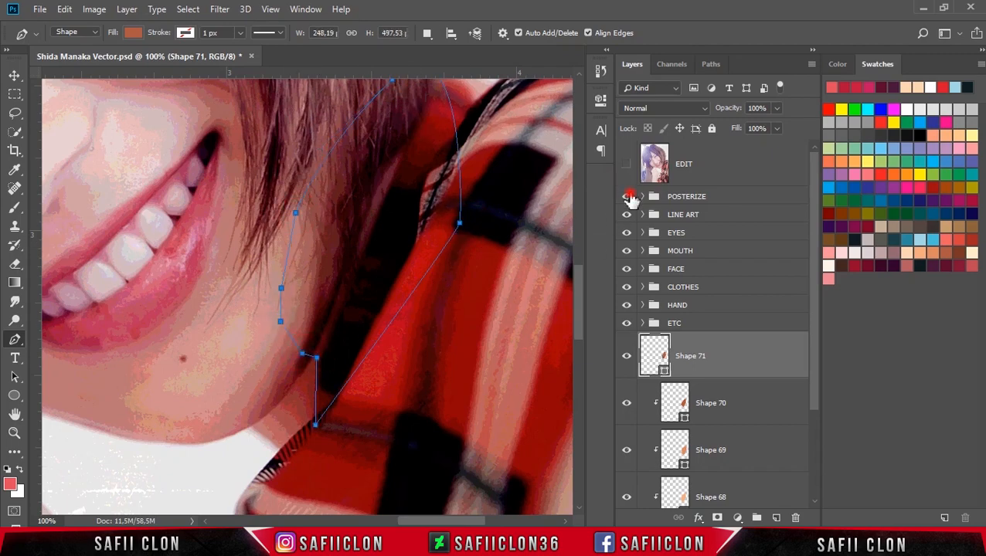
Clip the fourth neck shadow shape to the base neck shape, fill it with dark brown 793329 and leave the POSTERIZE reference hidden
click(628, 198)
right_click(725, 363)
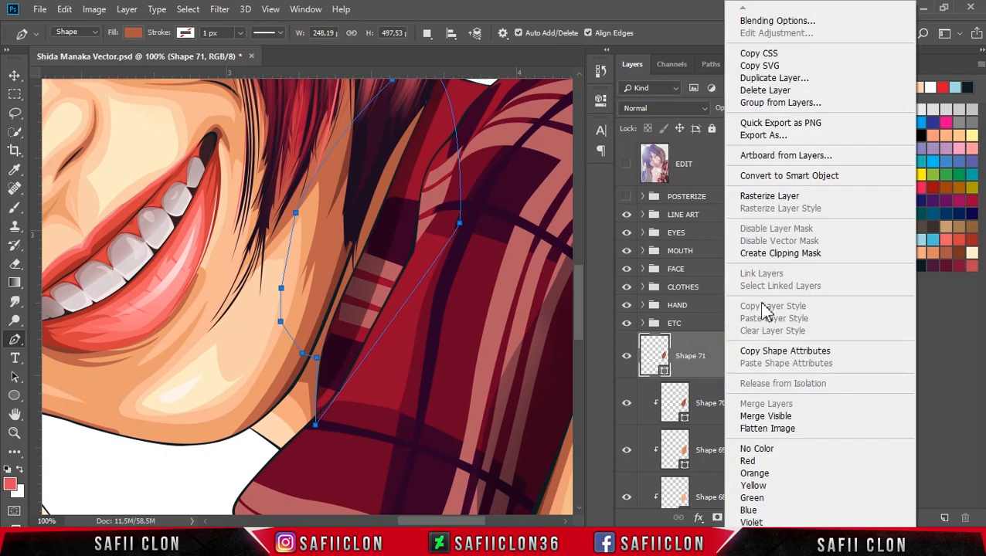
click(781, 255)
double_click(684, 371)
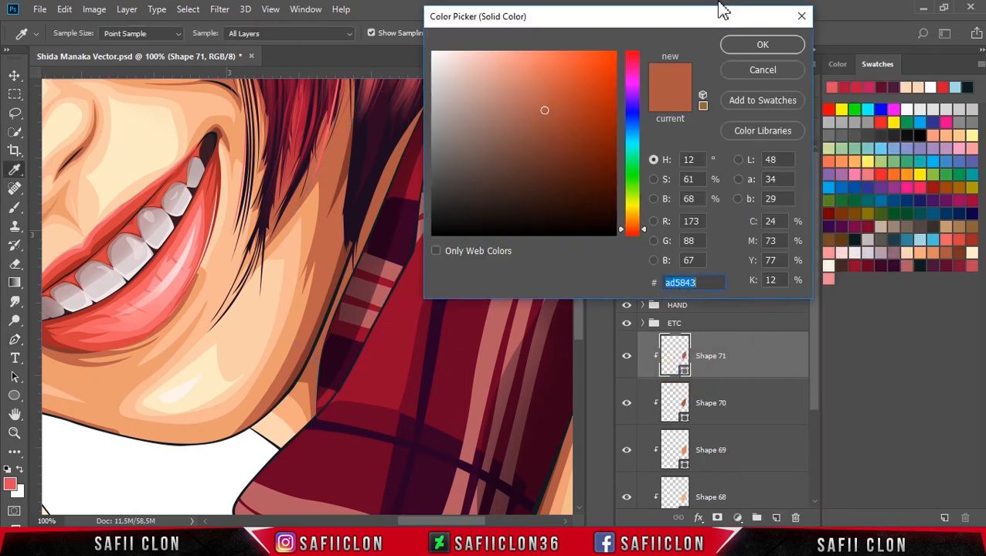
click(965, 252)
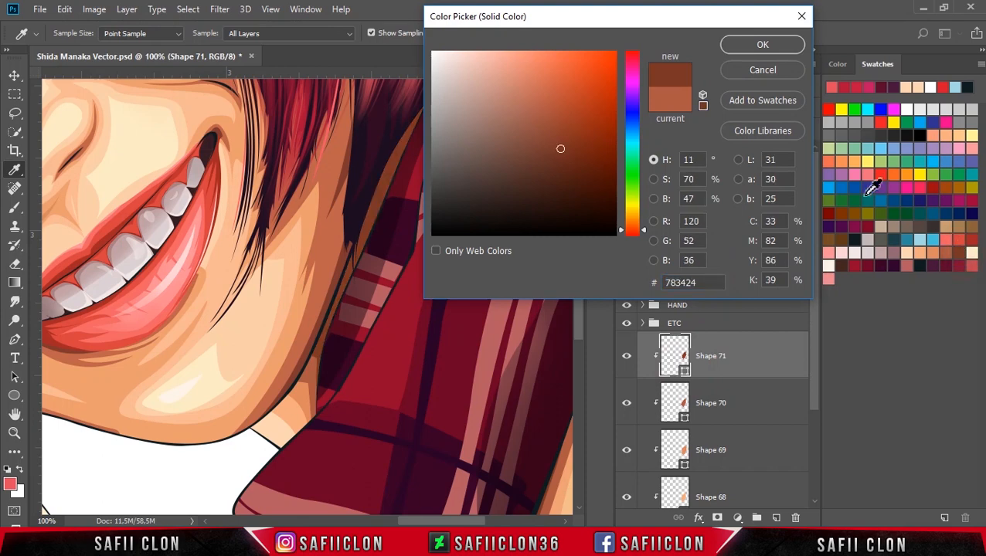
click(305, 354)
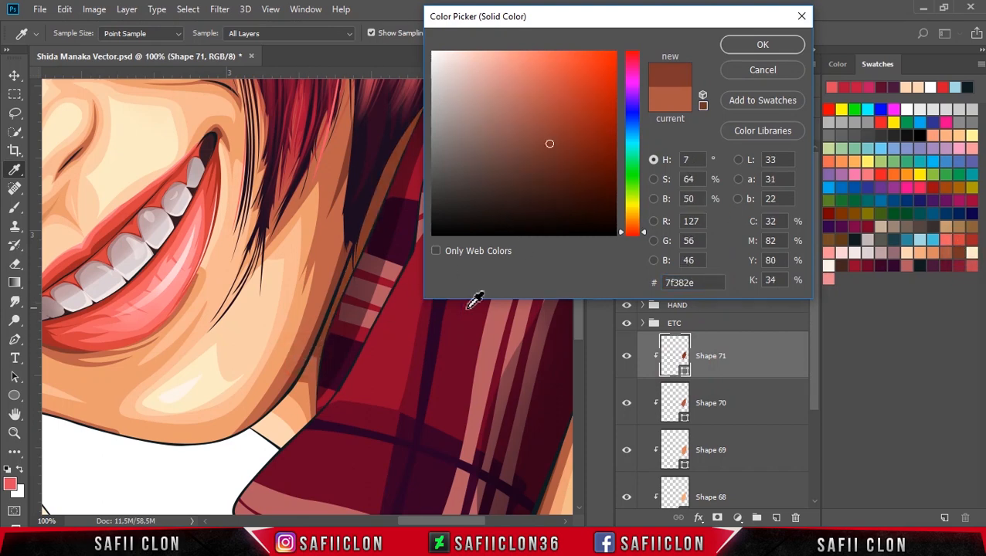
click(554, 149)
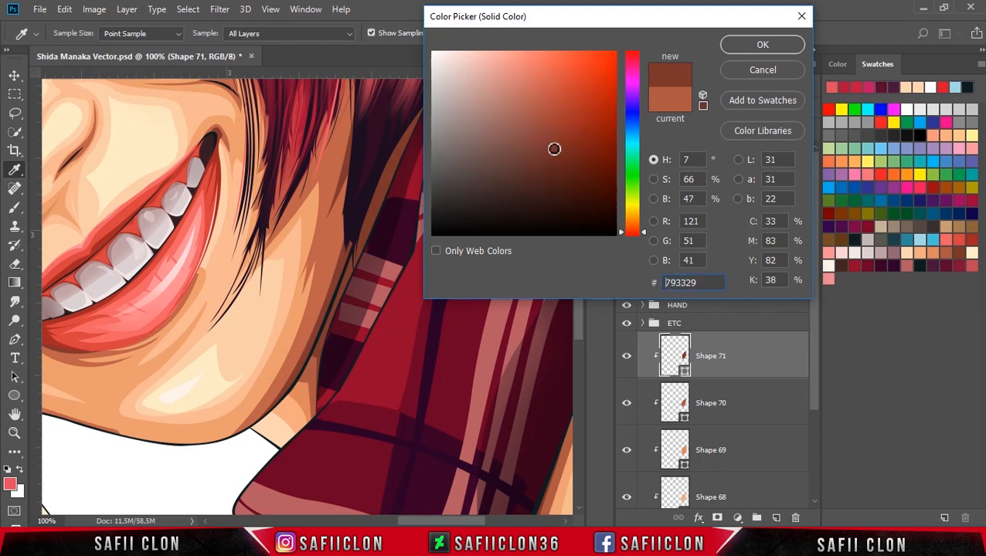
click(740, 45)
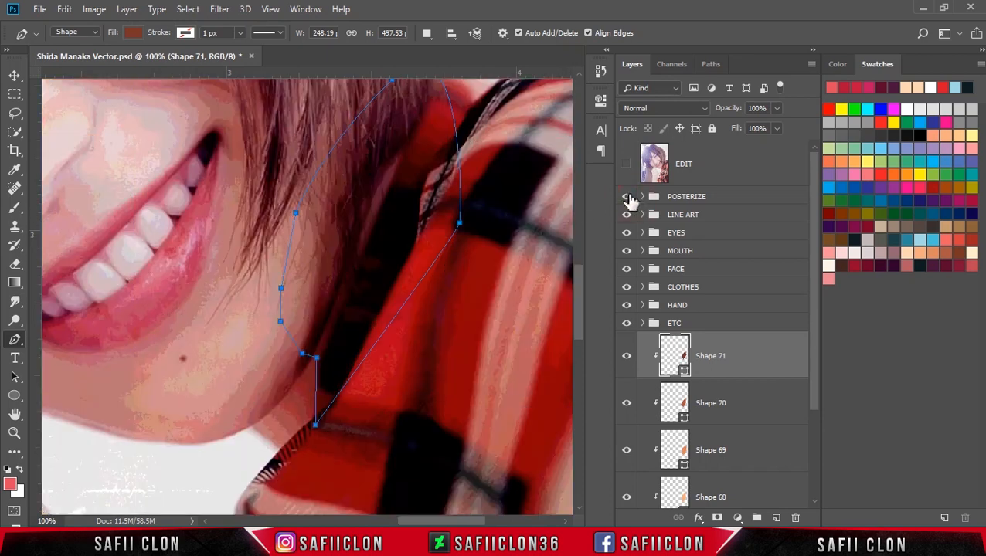
click(627, 197)
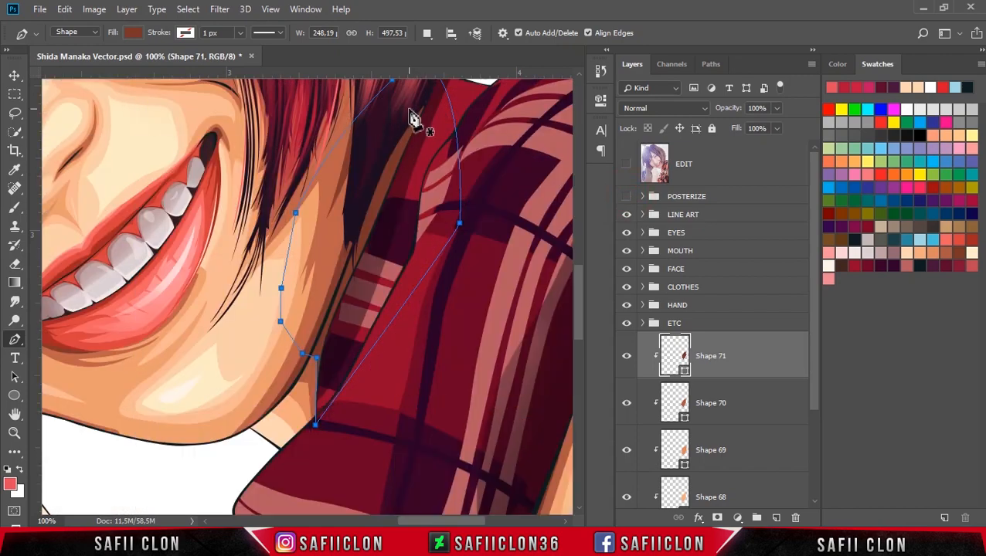
Group the base neck shape and its four clipped shadow shapes into a layer group named NECK
scroll(411, 118, down, 5)
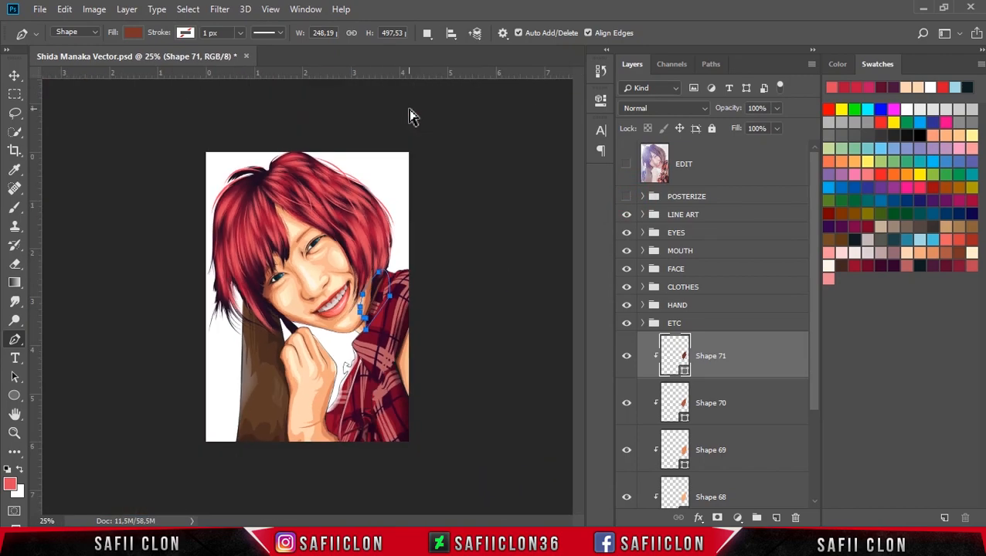
scroll(412, 118, up, 2)
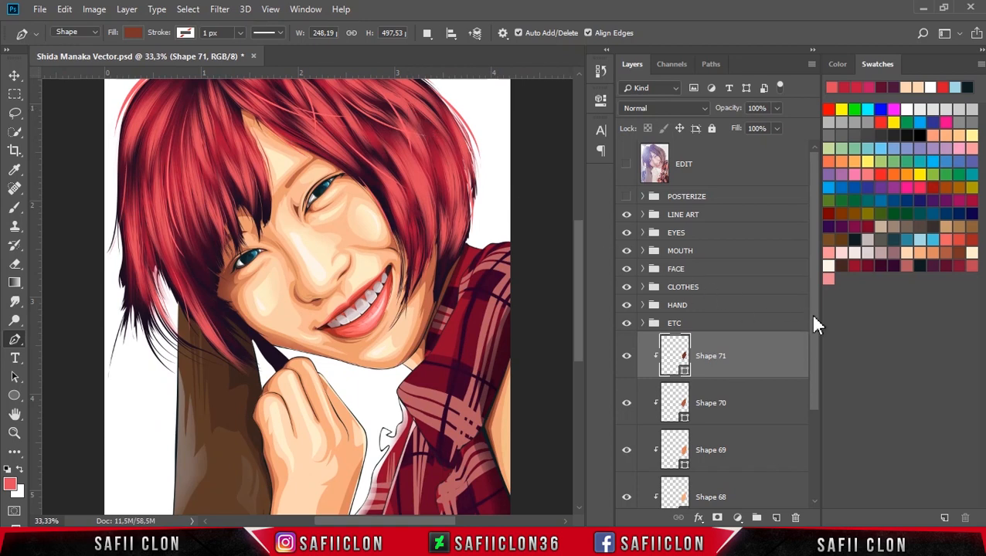
scroll(814, 370, down, 4)
shift+click(754, 427)
right_click(763, 243)
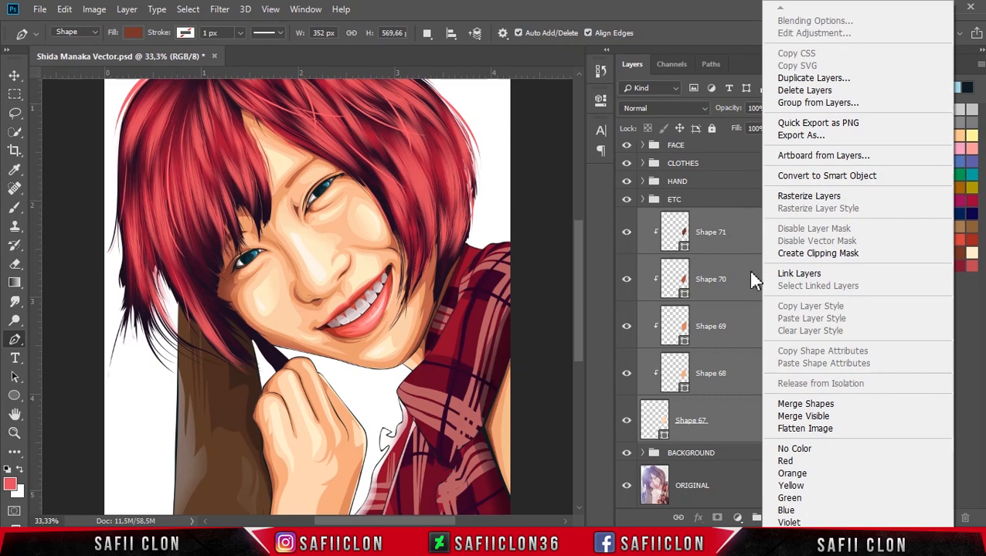
click(820, 102)
text(NECK)
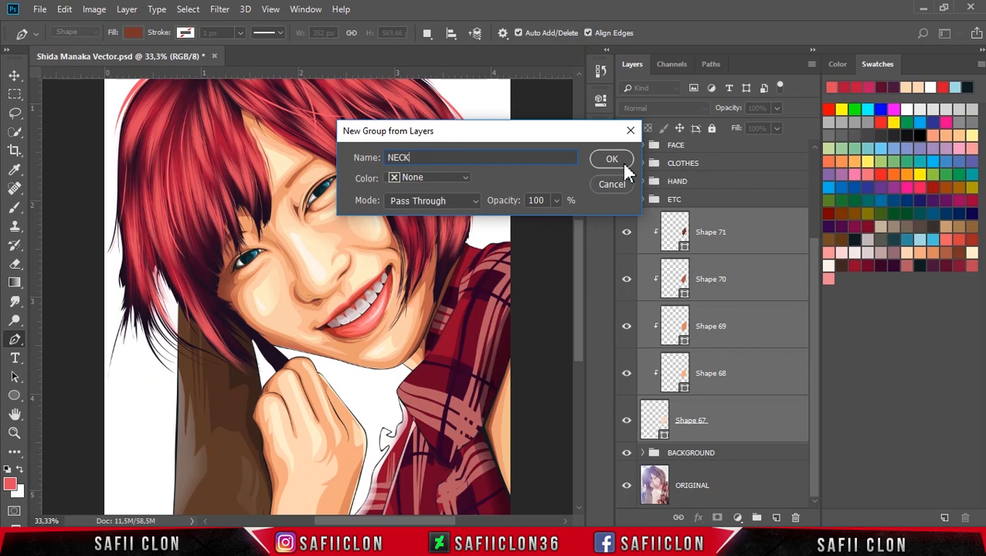
click(618, 159)
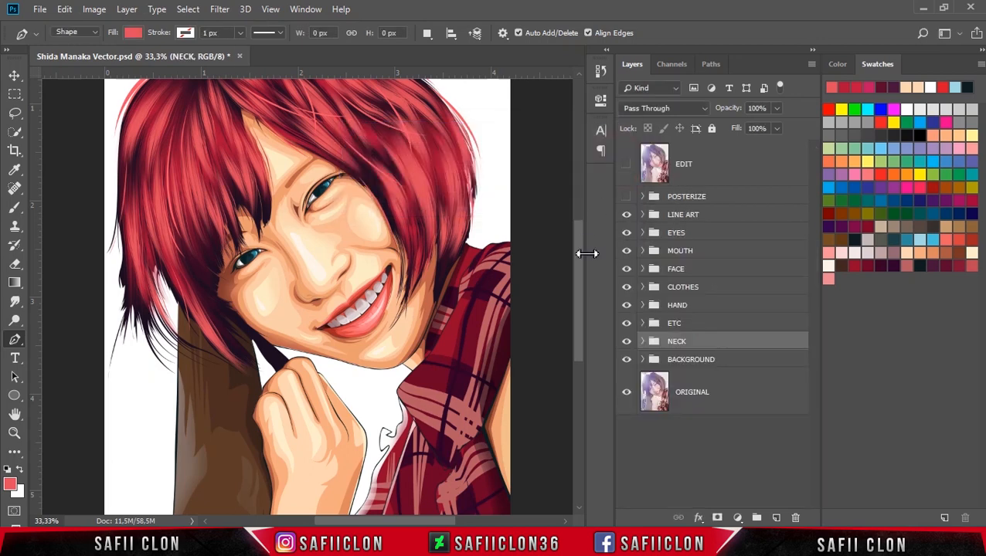
Select the BACKGROUND group and show the POSTERIZE reference to inspect the background beside the brown forearm
drag(580, 301, 608, 336)
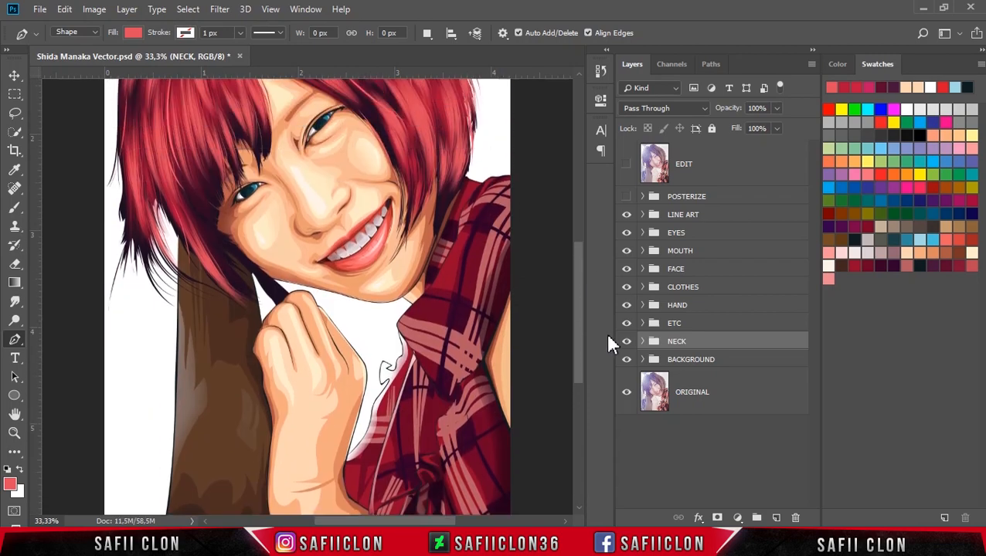
click(729, 366)
key(ctrl+minus)
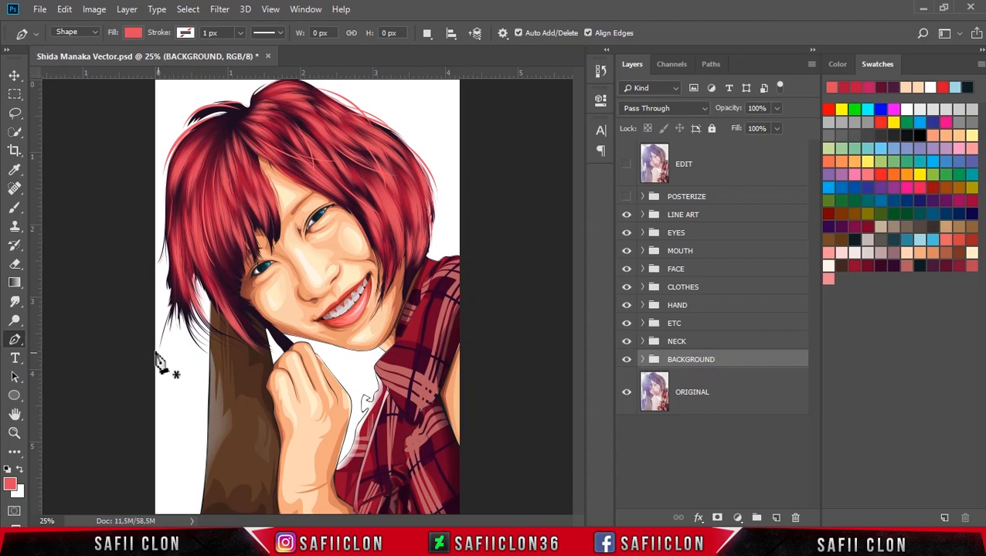
click(626, 198)
key(ctrl+plus)
click(625, 198)
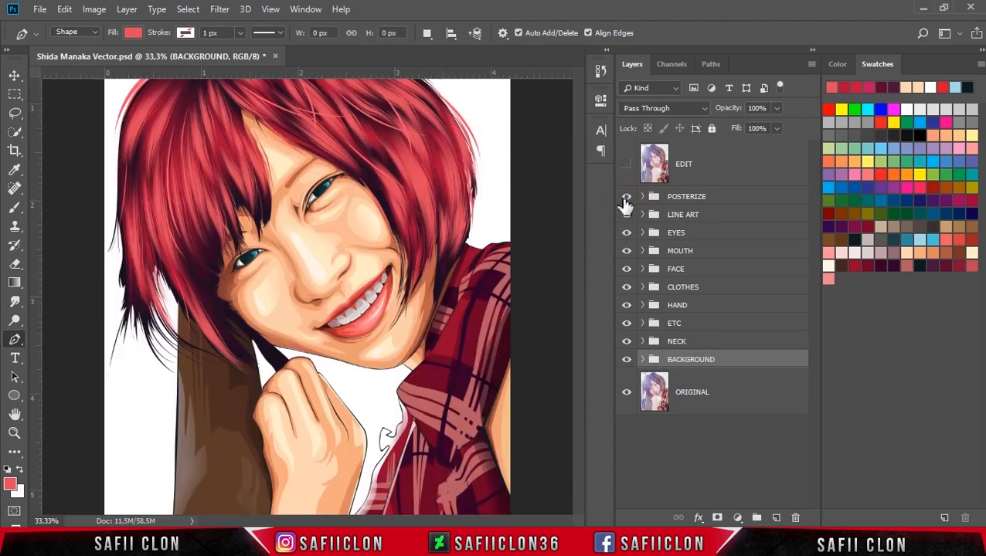
click(625, 199)
drag(579, 231, 582, 276)
drag(450, 523, 412, 523)
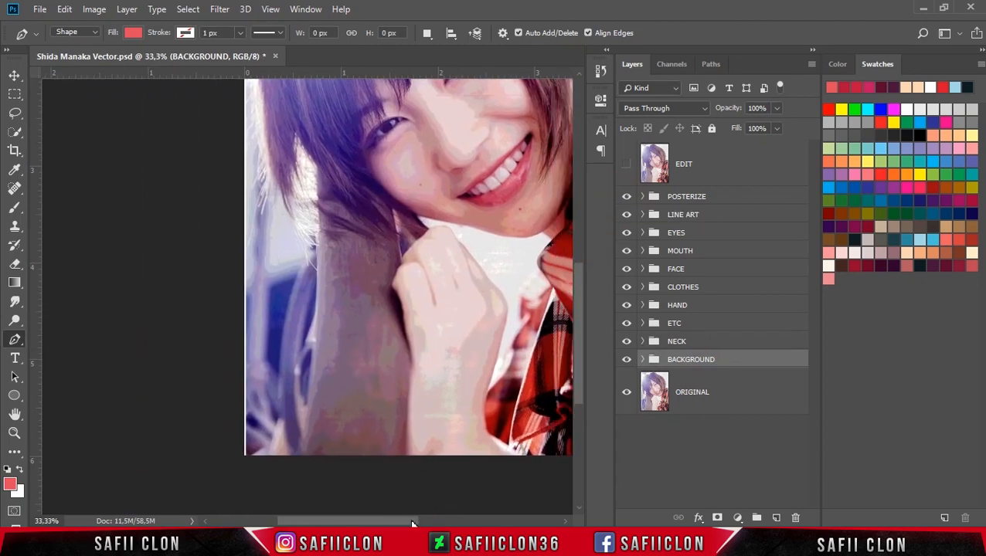
key(ctrl+plus)
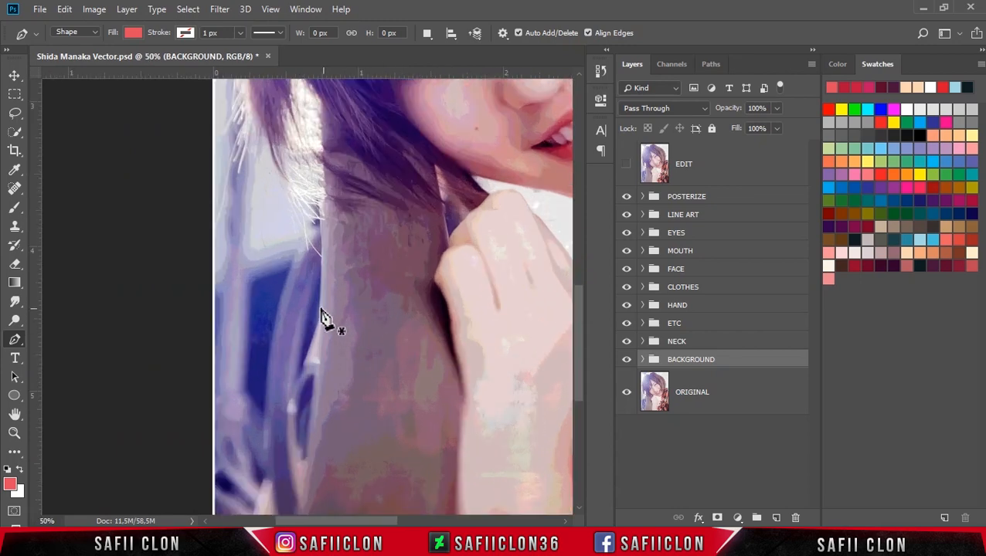
Start a new Pen shape layer above BACKGROUND, tracing the outer curve of the strand beside the forearm past the canvas's lower edge
right_click(15, 340)
click(41, 338)
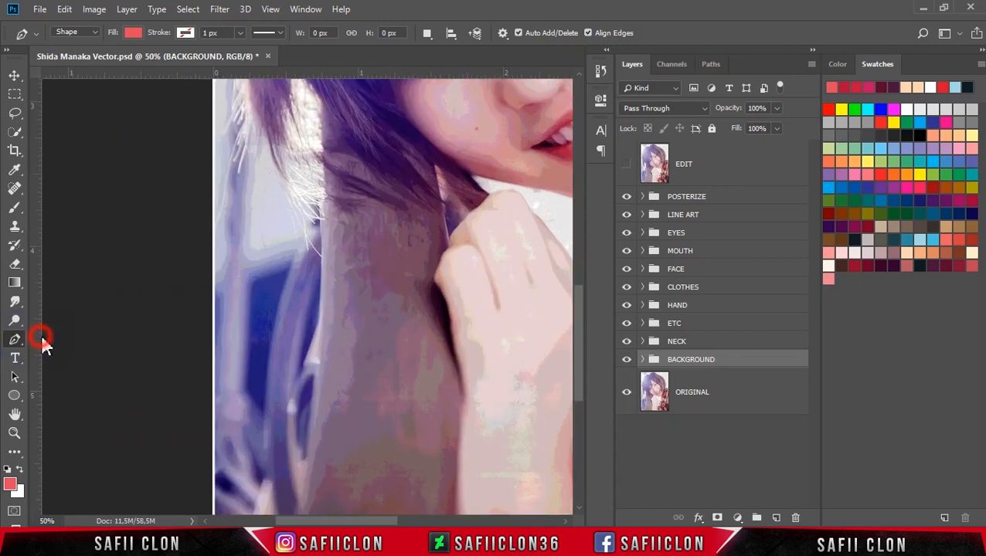
click(88, 46)
click(428, 33)
click(434, 52)
click(317, 224)
drag(582, 313, 578, 332)
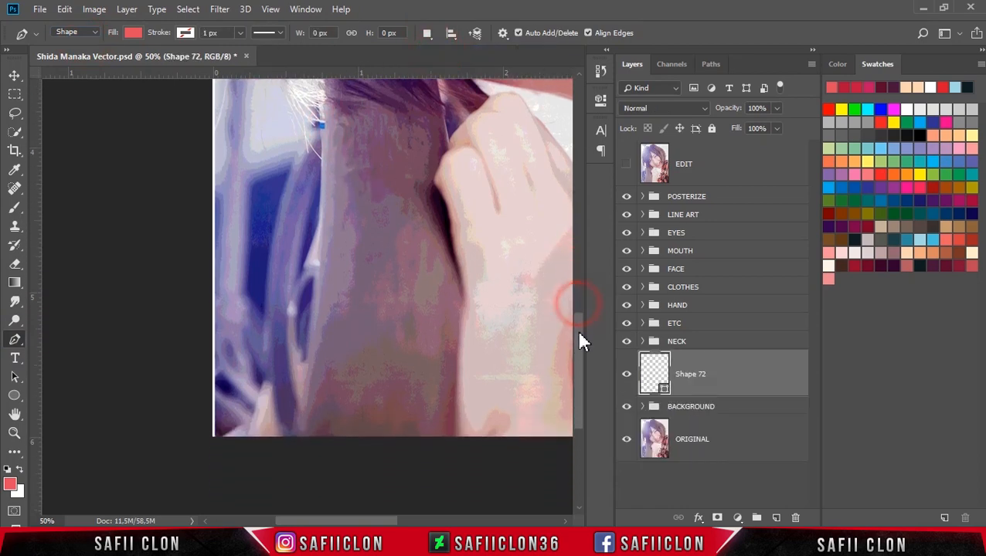
drag(298, 441, 334, 474)
scroll(309, 401, down, 5)
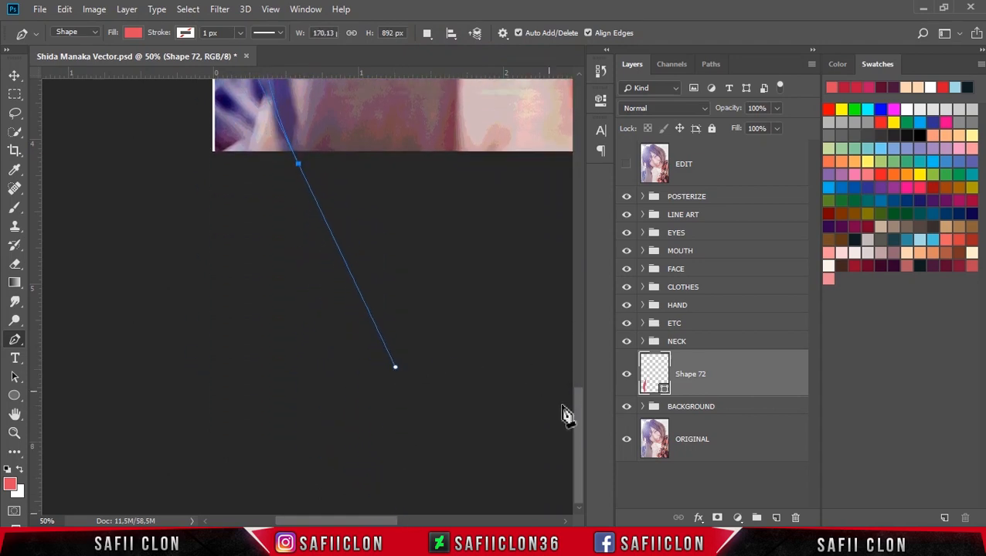
drag(577, 415, 574, 358)
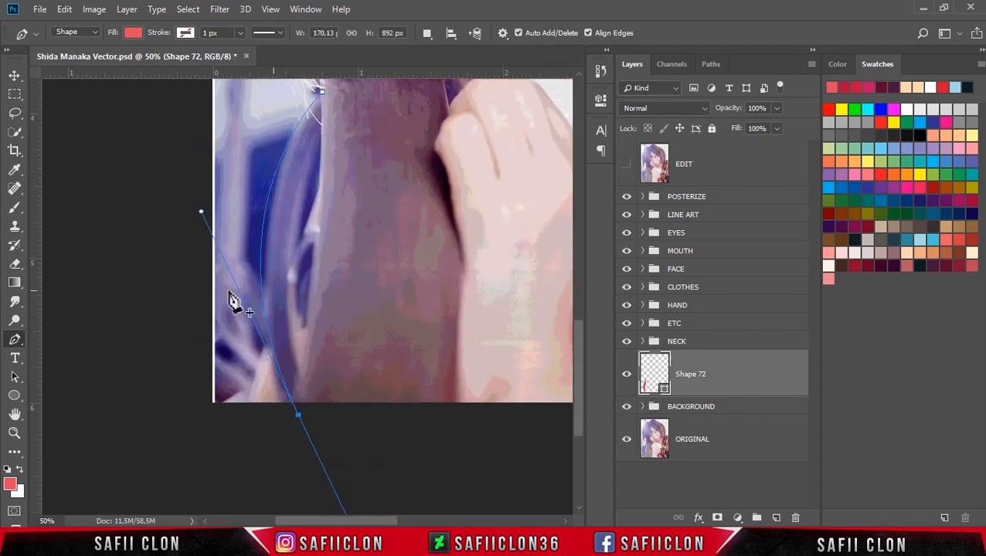
drag(201, 214, 209, 217)
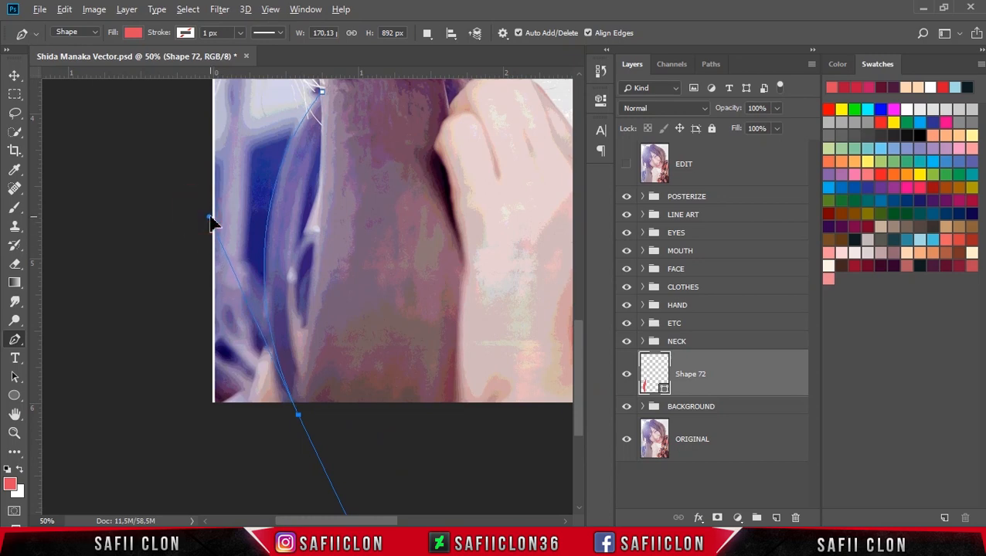
Close the background strand shape along its inner curve at about 185 × 892 px, refining the curve handles
alt+click(299, 416)
click(317, 415)
drag(295, 224, 400, 215)
click(333, 102)
drag(580, 279, 588, 310)
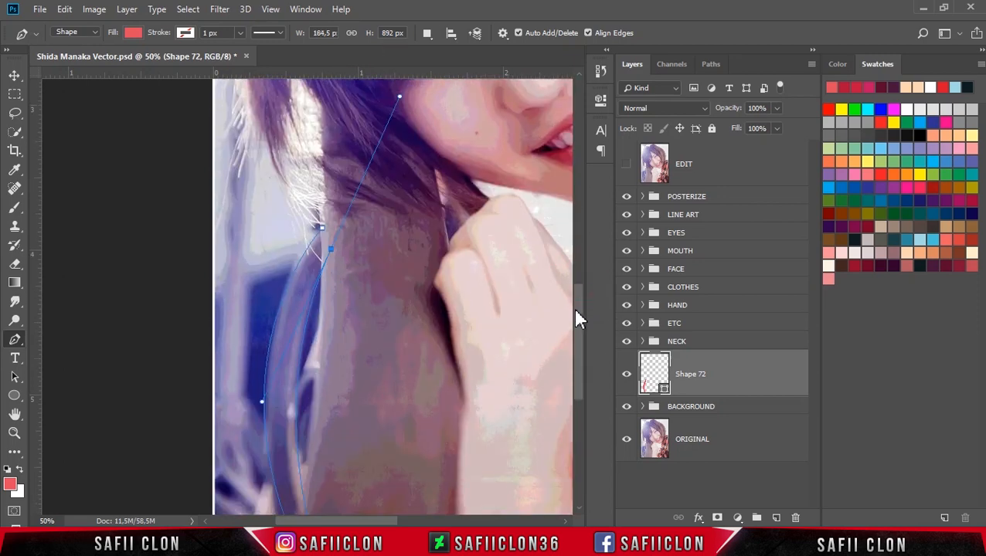
alt+drag(261, 401, 251, 421)
click(331, 249)
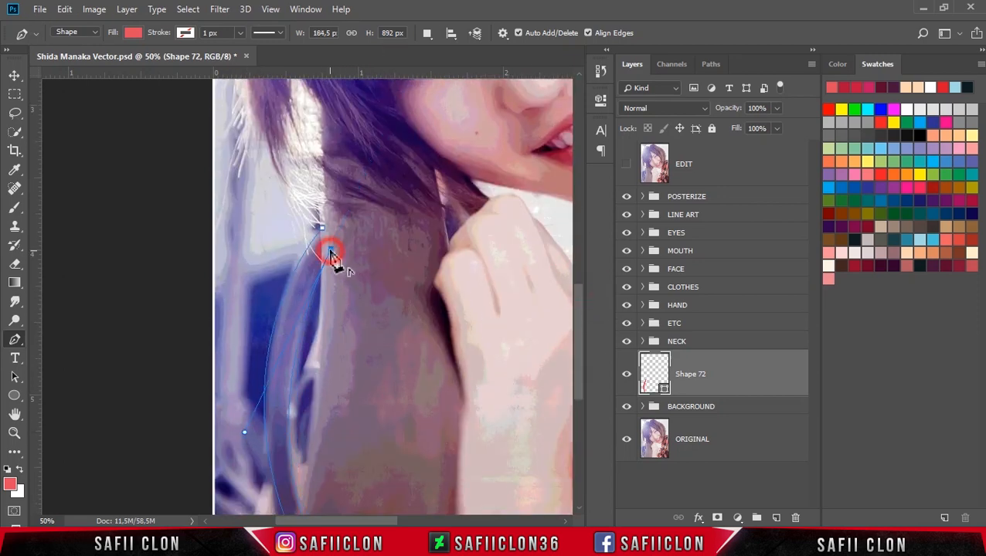
drag(577, 307, 588, 353)
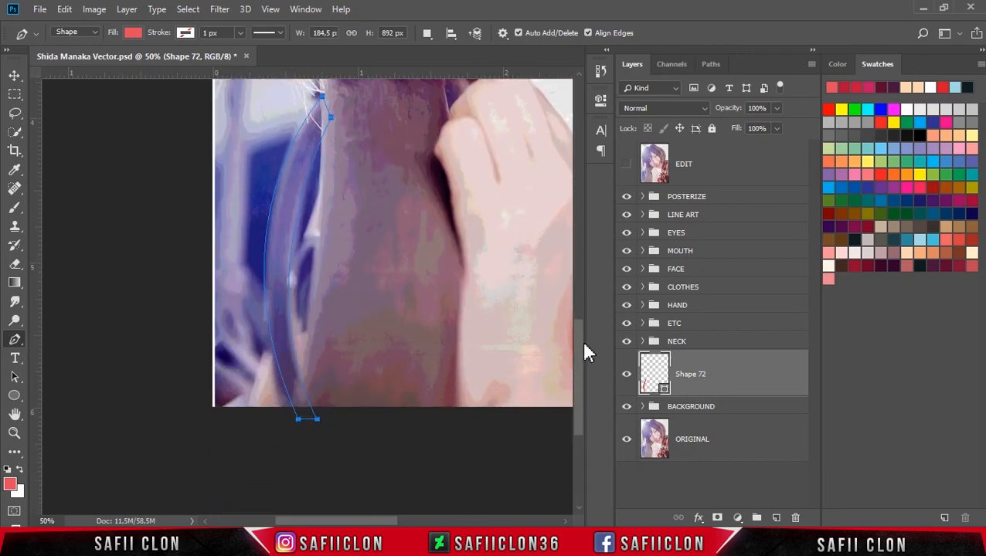
Hide the POSTERIZE reference and set the strand shape's fill to dark blue 2c4877
click(627, 198)
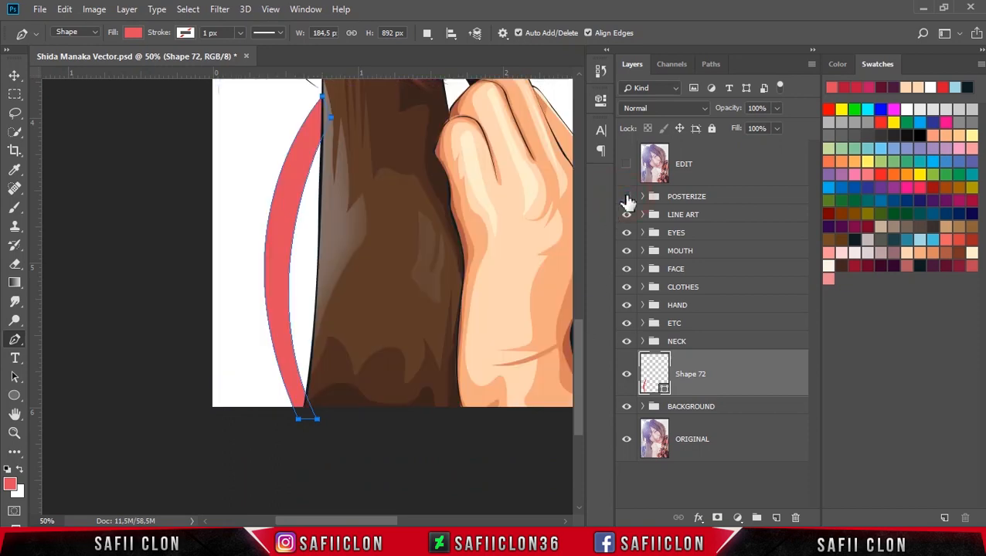
double_click(663, 390)
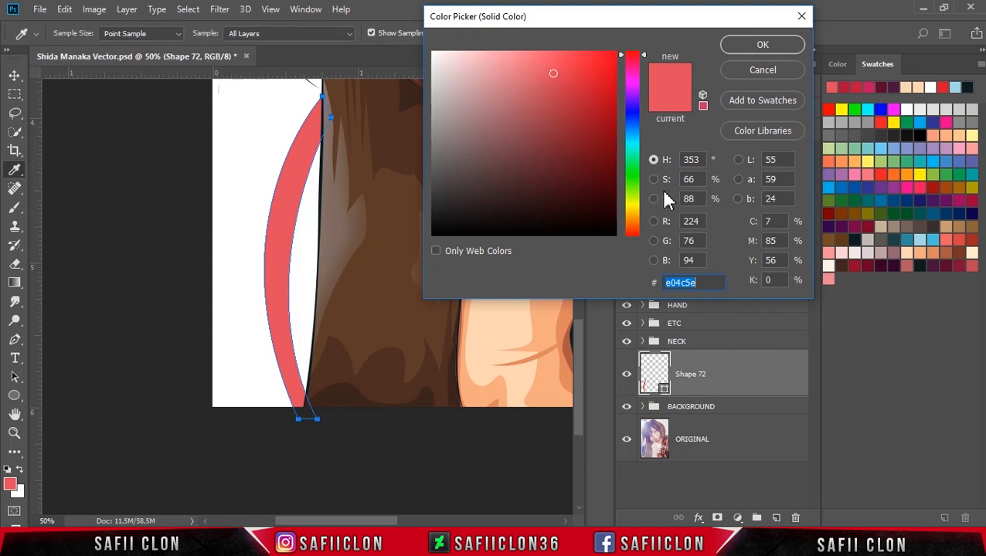
click(912, 238)
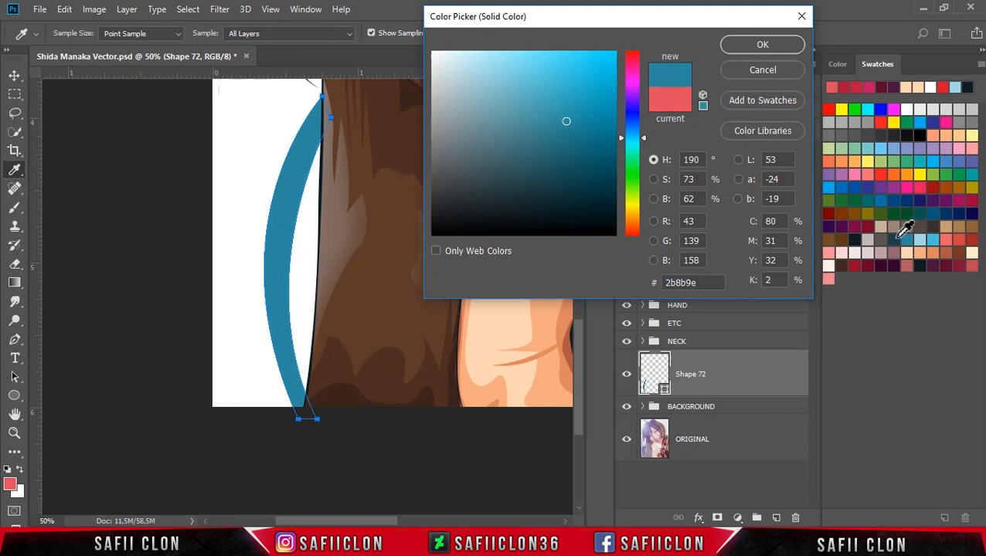
click(901, 224)
drag(540, 184, 547, 148)
mouse_move(643, 136)
mouse_down()
mouse_move(645, 115)
mouse_move(649, 132)
mouse_up()
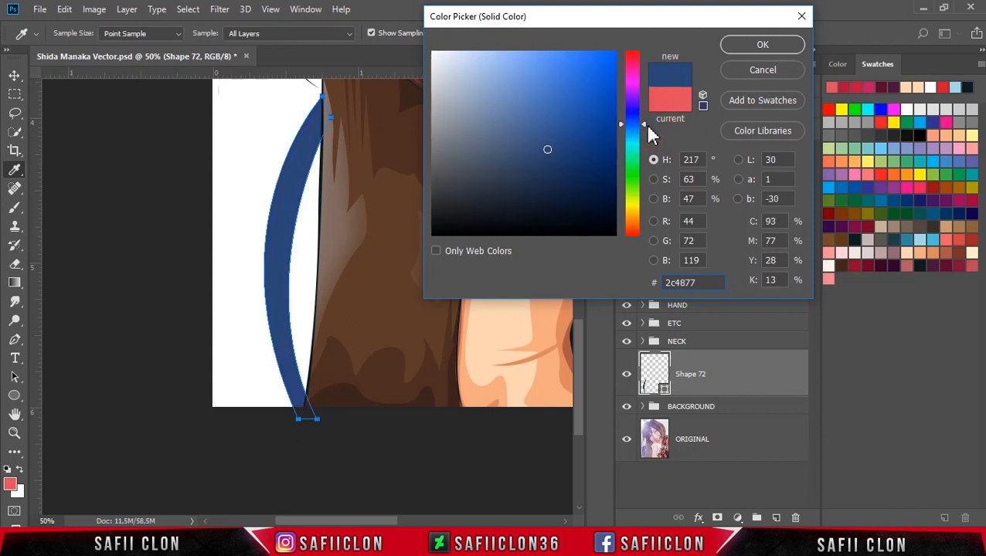
drag(705, 282, 649, 285)
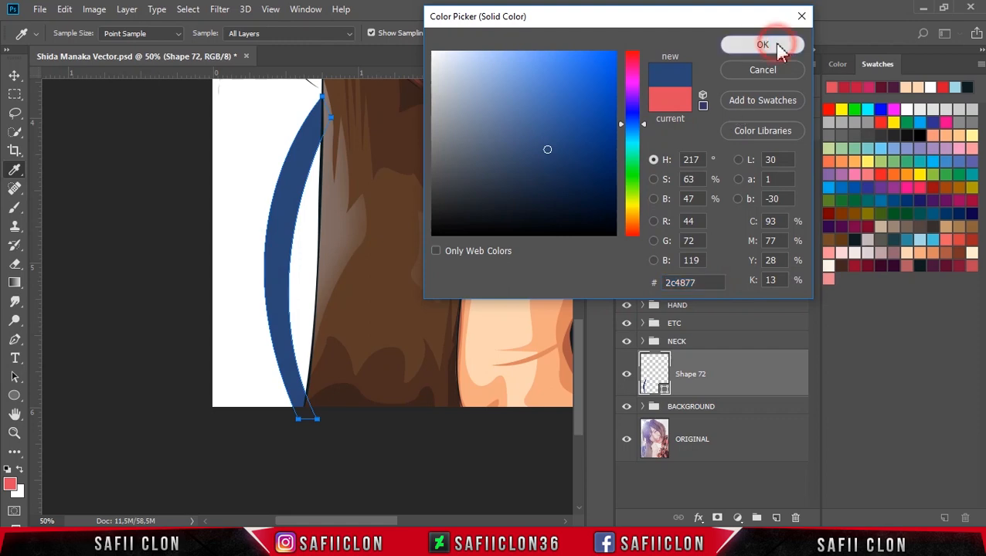
click(777, 46)
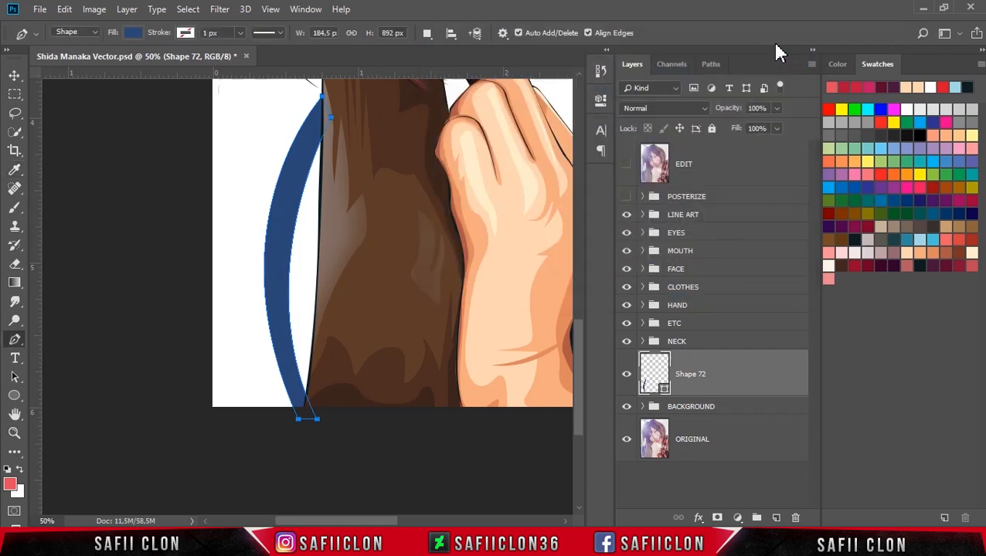
Check the strand against the POSTERIZE reference and start a new shape layer with a curve running down its length, spanning about 140 × 778 px
drag(577, 370, 577, 354)
click(626, 197)
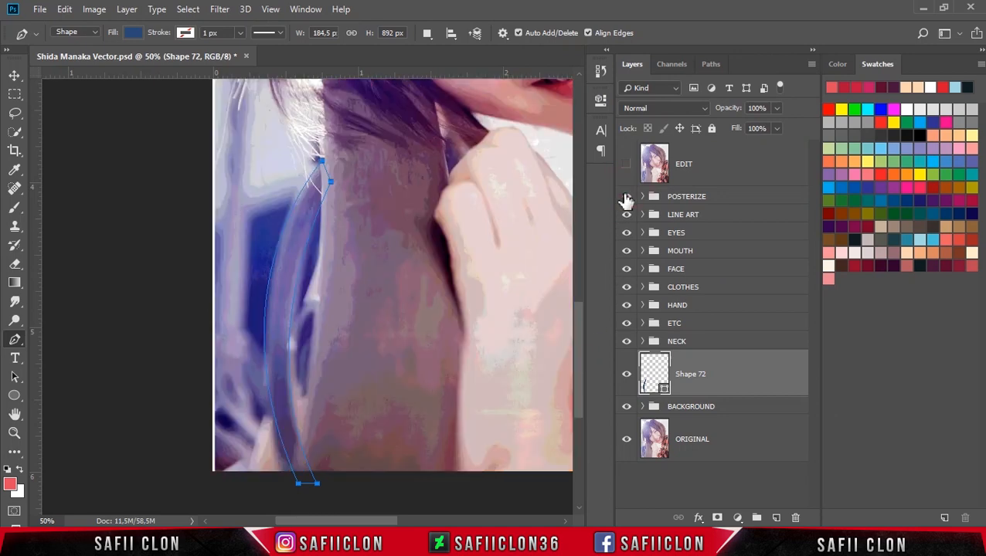
click(626, 198)
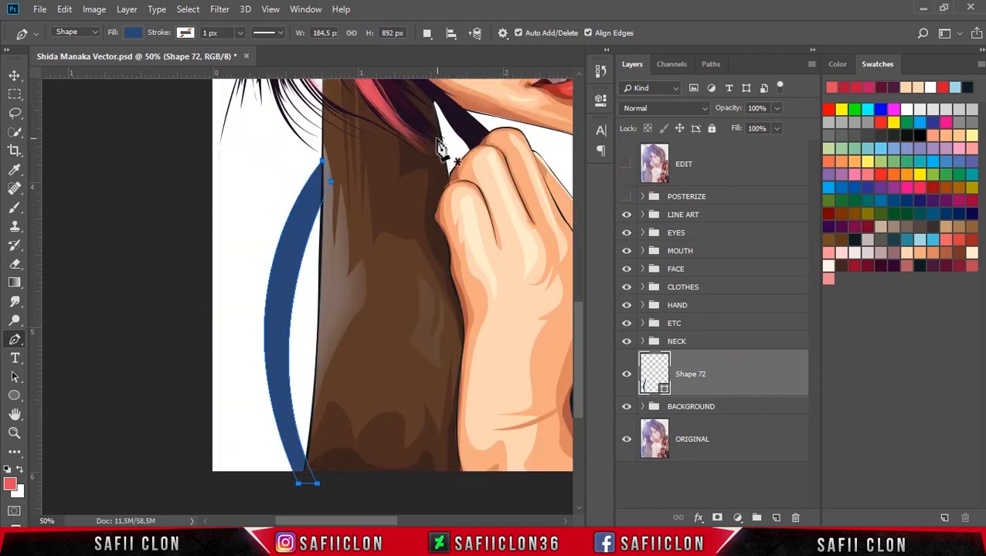
click(428, 33)
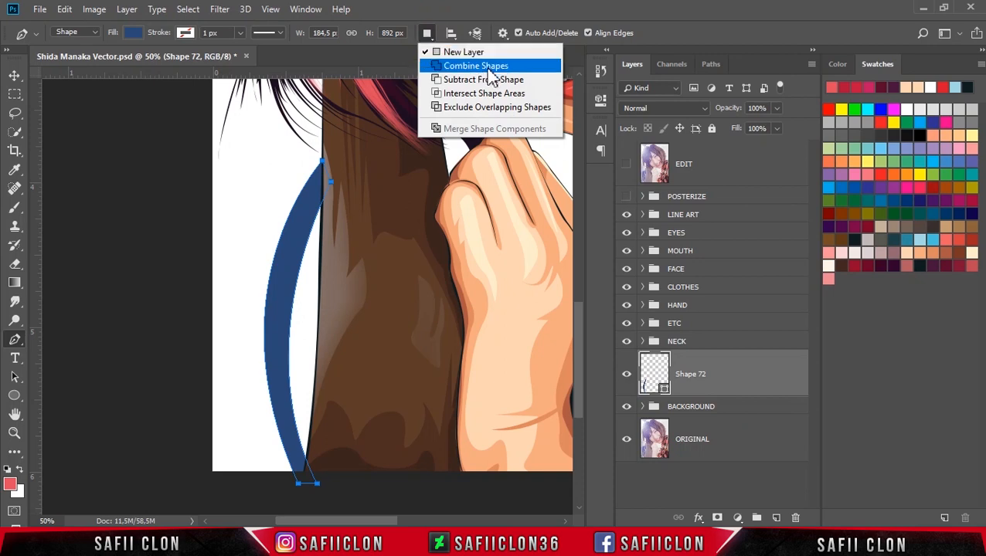
click(469, 52)
click(332, 156)
click(281, 435)
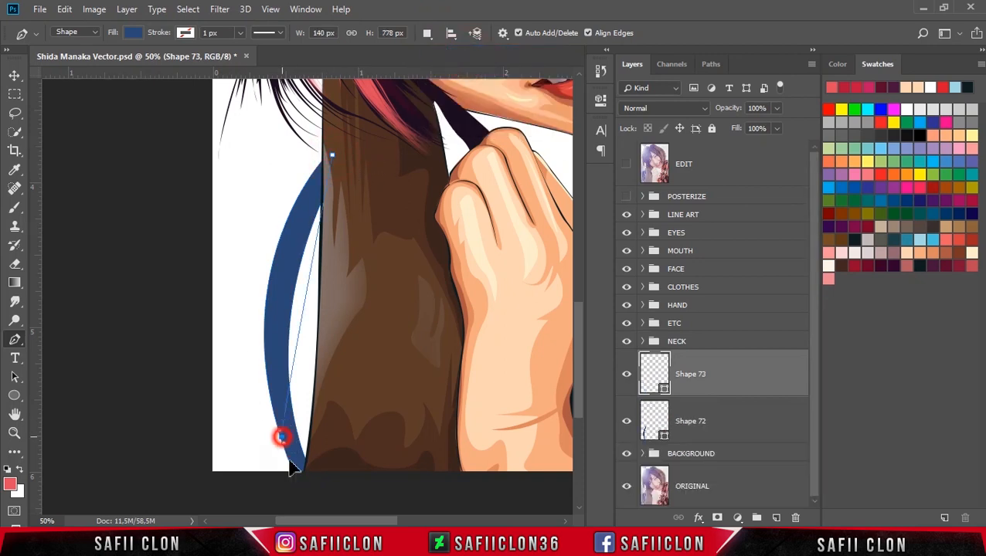
scroll(316, 494, down, 5)
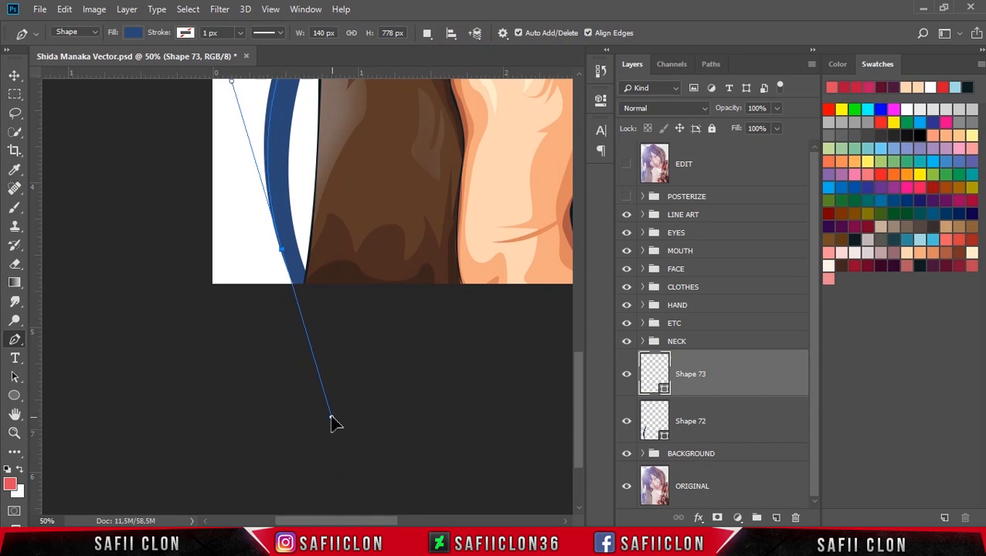
Close the new shape around the outside of the blue strand at about 312 × 984 px and refine its inner curve
click(222, 196)
drag(581, 404, 584, 340)
drag(268, 247, 314, 188)
click(333, 196)
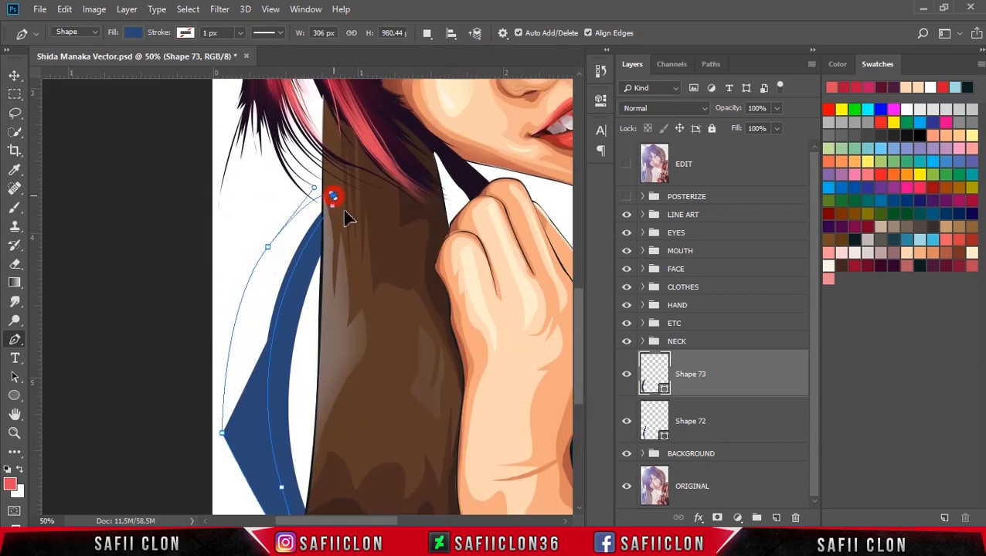
click(332, 207)
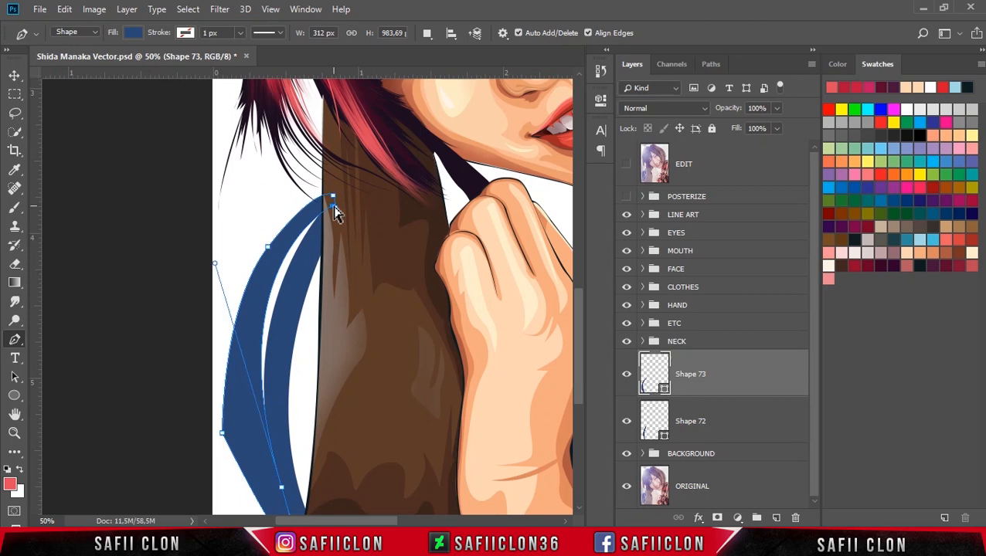
click(333, 207)
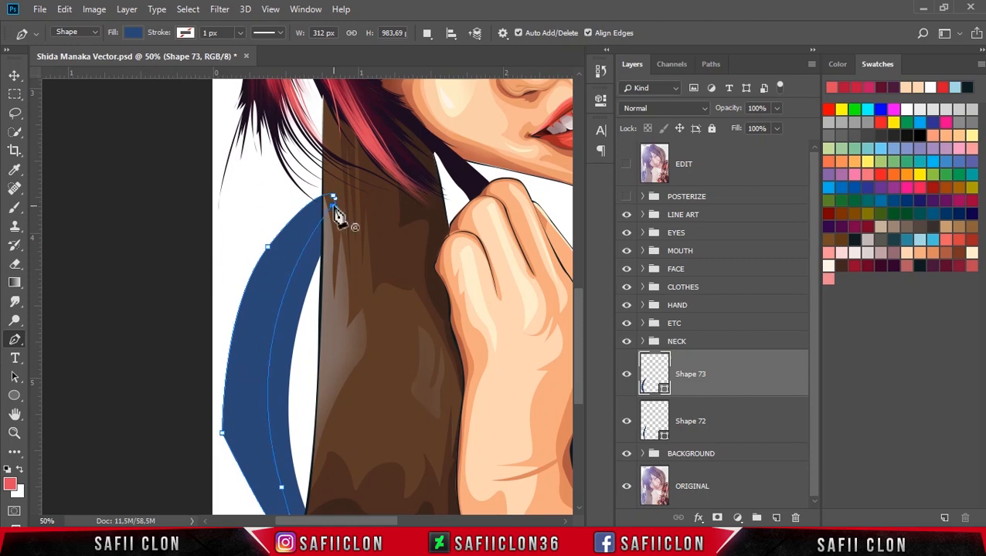
Clip the new outer shape to the background strand shape and set its fill to pale blue dbe6fa
right_click(760, 384)
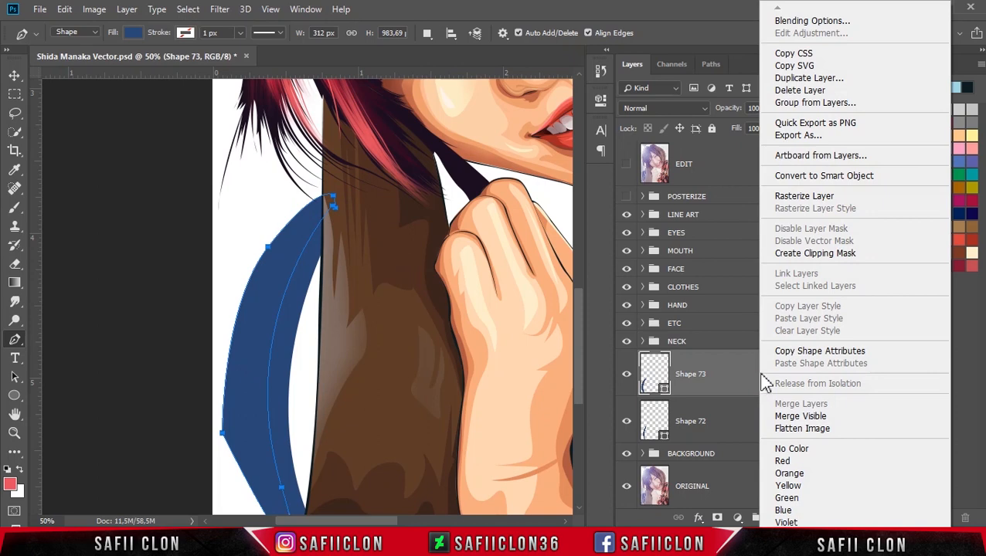
click(803, 253)
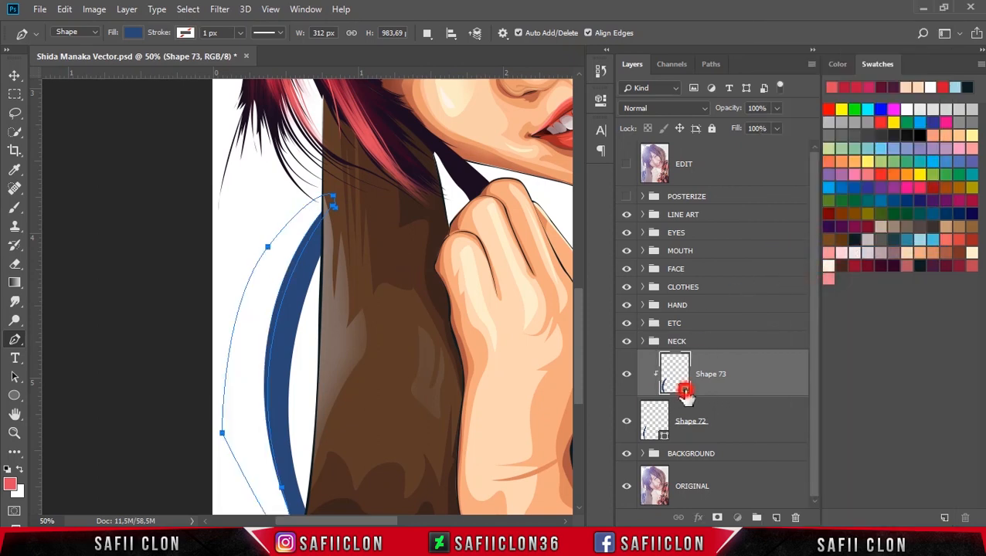
double_click(685, 391)
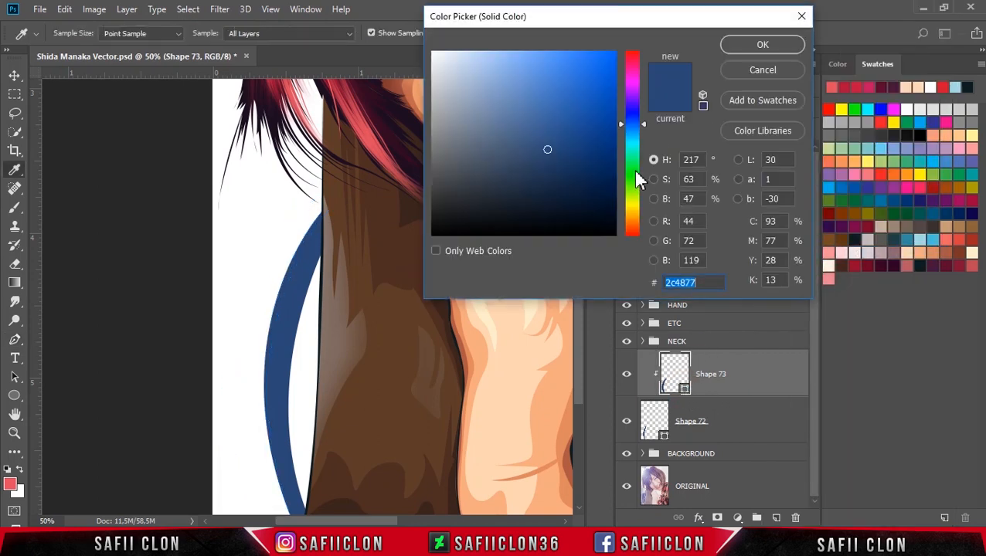
drag(547, 149, 455, 56)
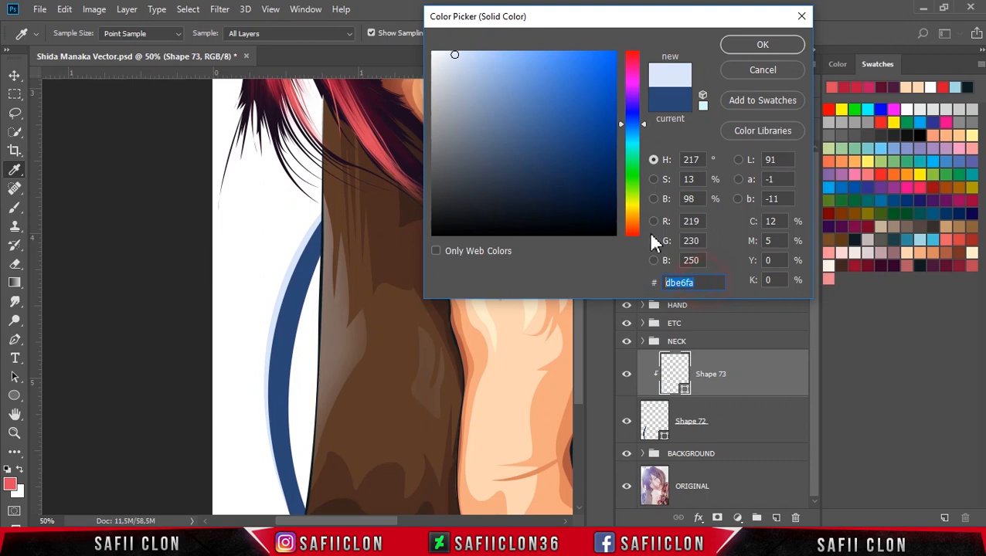
click(750, 45)
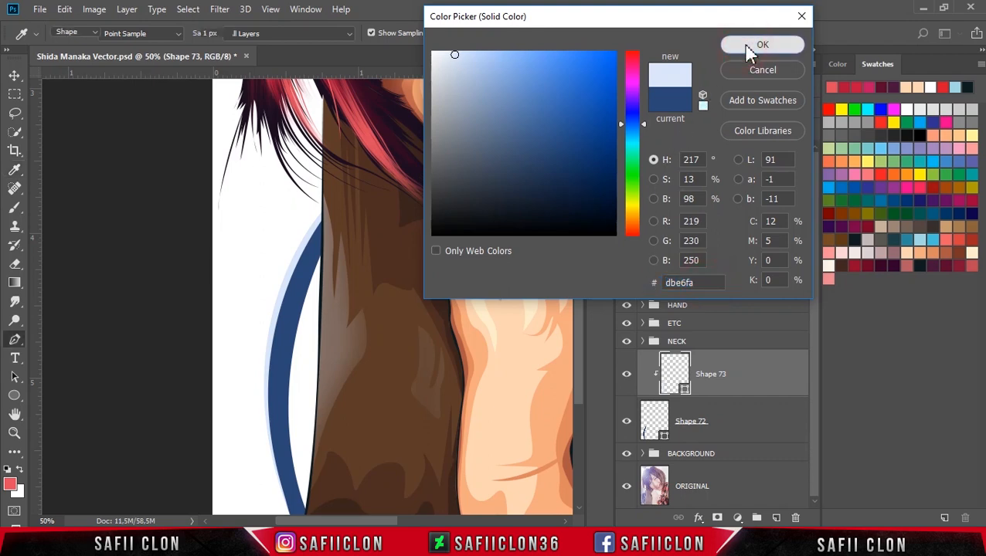
Combine a second highlight outline into the clipped pale blue shape, running along the strand's inner edge beyond the canvas bottom
click(426, 34)
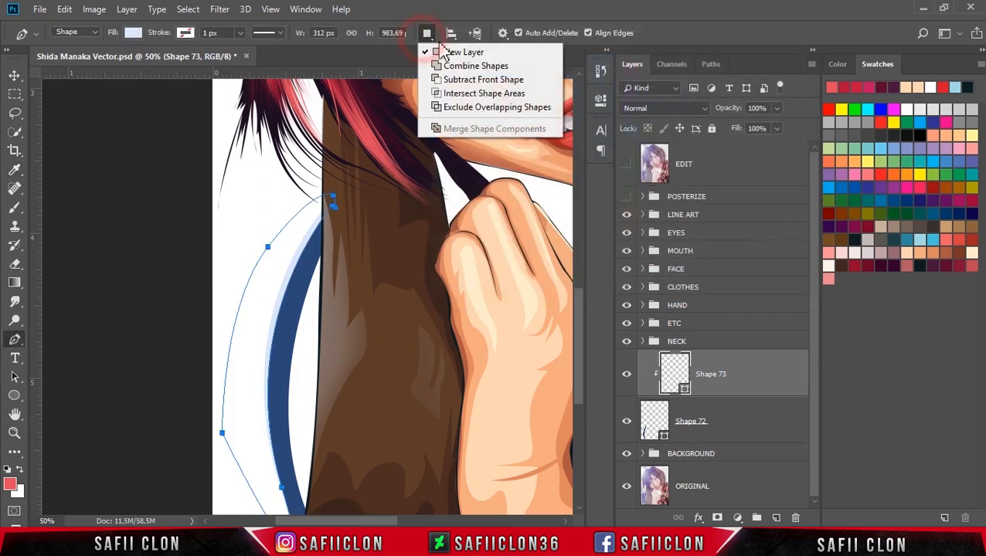
click(476, 68)
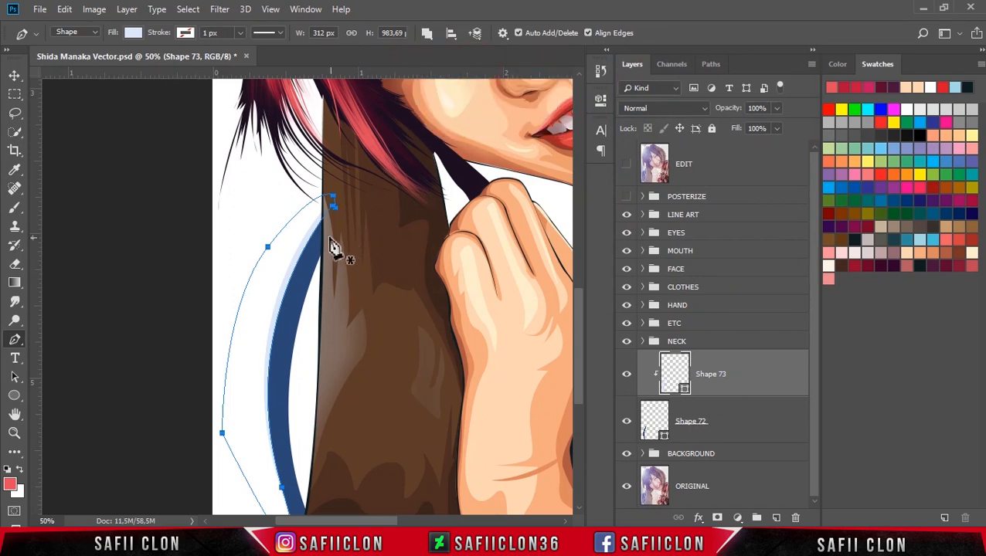
drag(579, 323, 576, 349)
drag(292, 317, 321, 437)
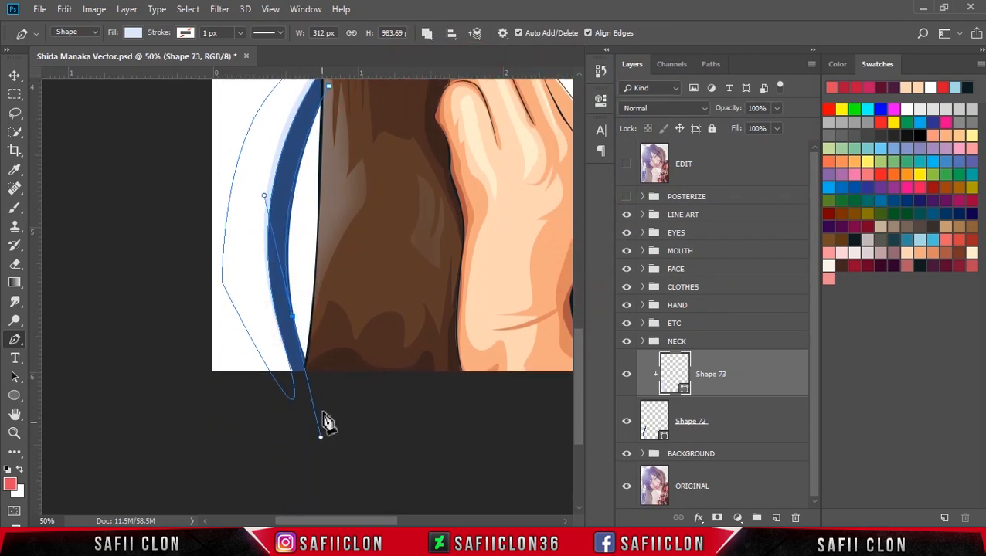
click(315, 381)
click(358, 193)
click(347, 109)
click(328, 86)
click(758, 423)
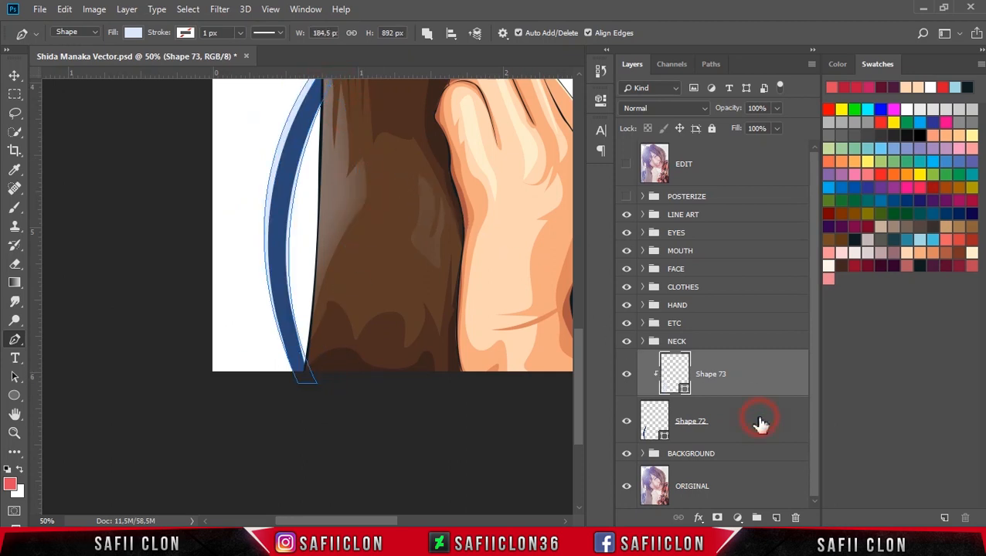
click(748, 377)
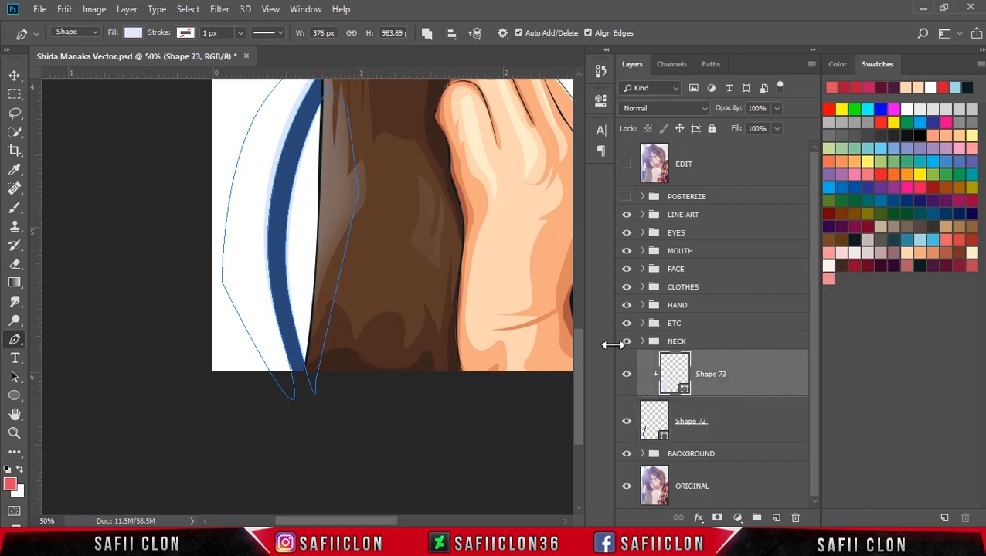
drag(578, 369, 576, 336)
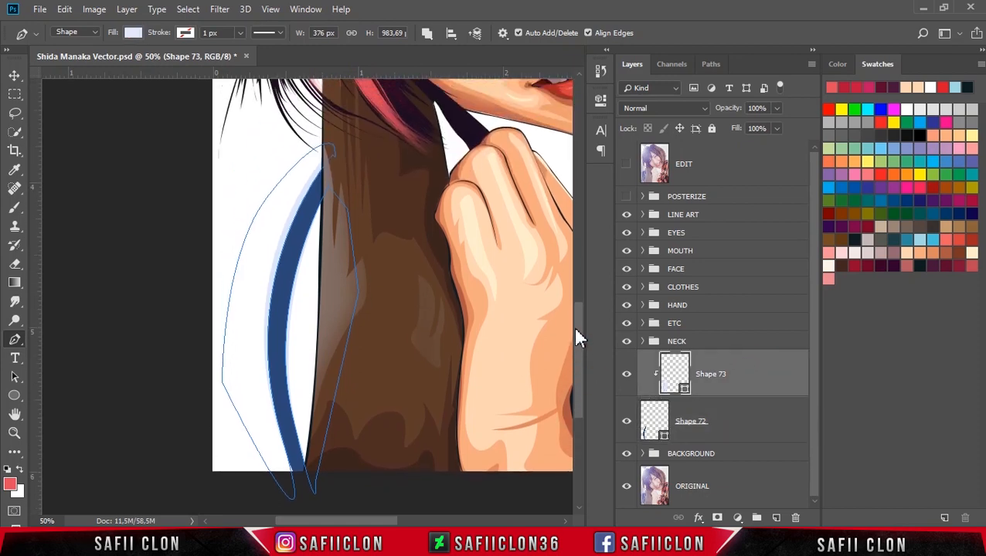
Recolour the strand's base with a purple sampled from the POSTERIZE reference and lighten it to 7a61ad
click(626, 198)
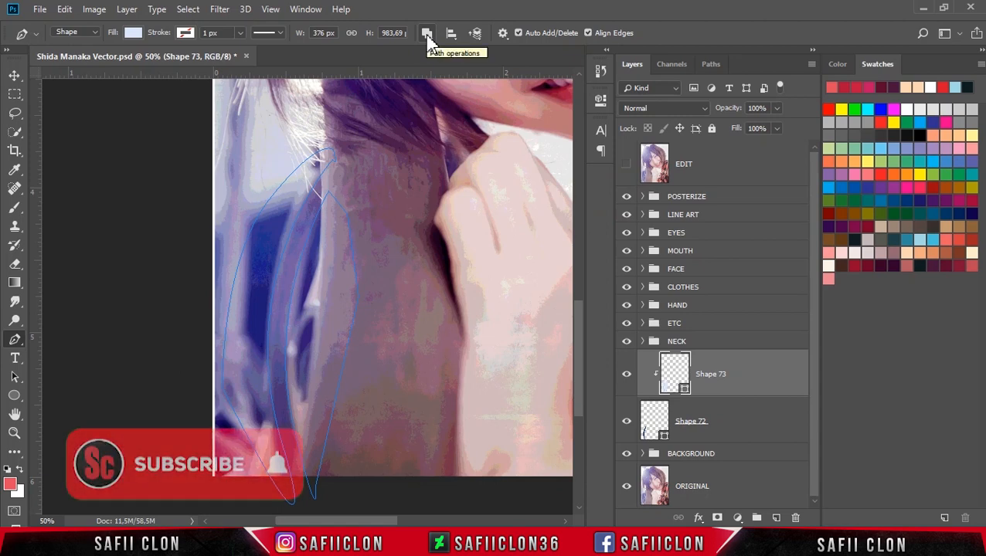
mouse_move(577, 357)
mouse_down()
mouse_move(578, 331)
mouse_move(578, 356)
mouse_up()
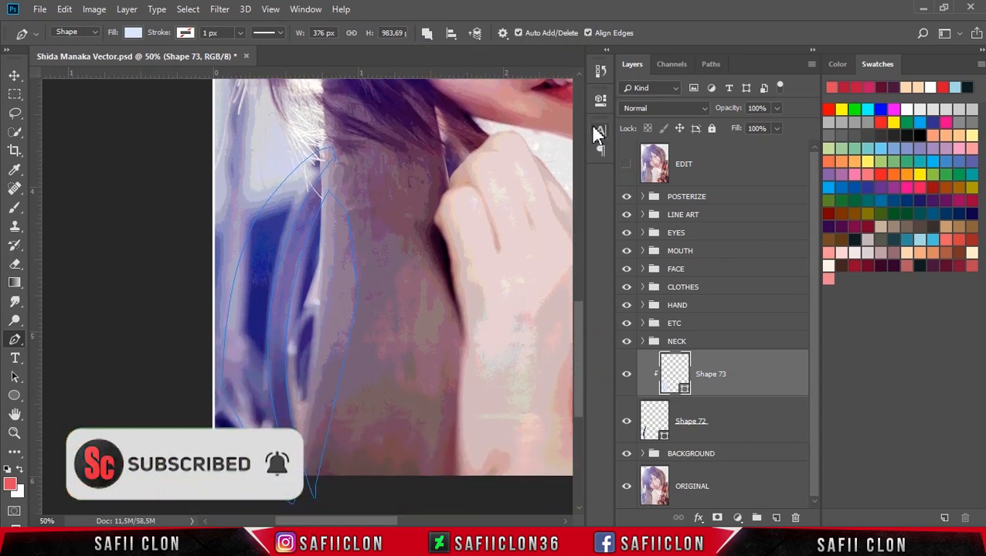
click(627, 198)
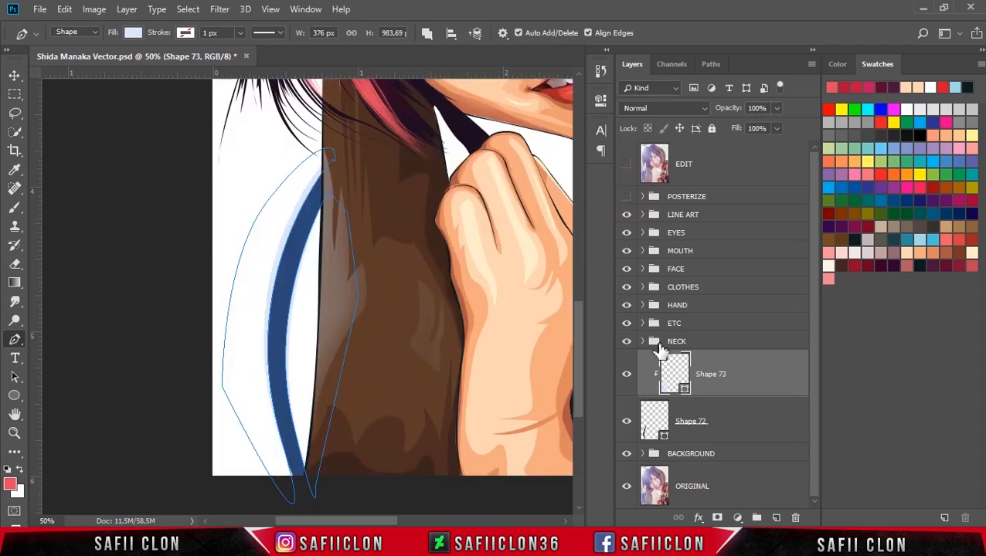
click(663, 441)
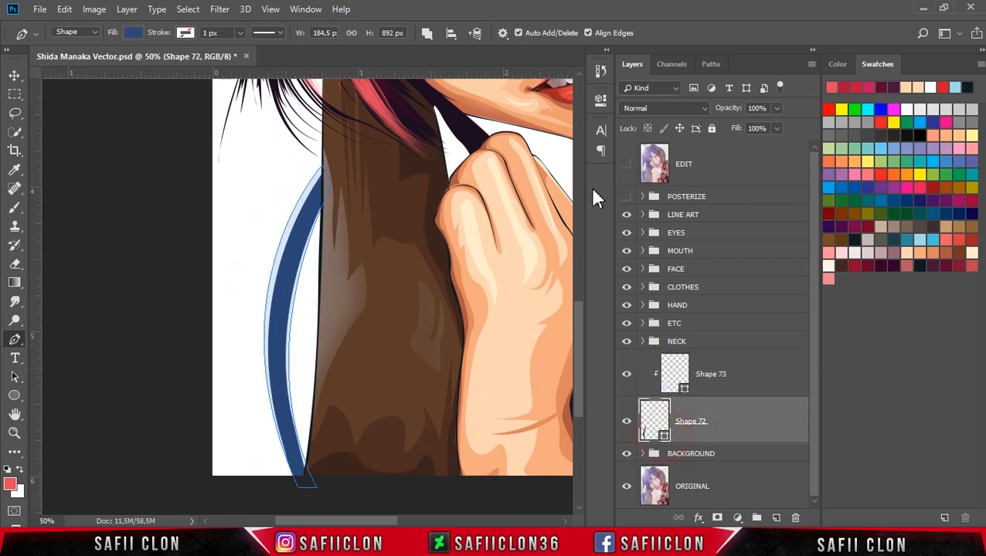
click(624, 199)
double_click(663, 437)
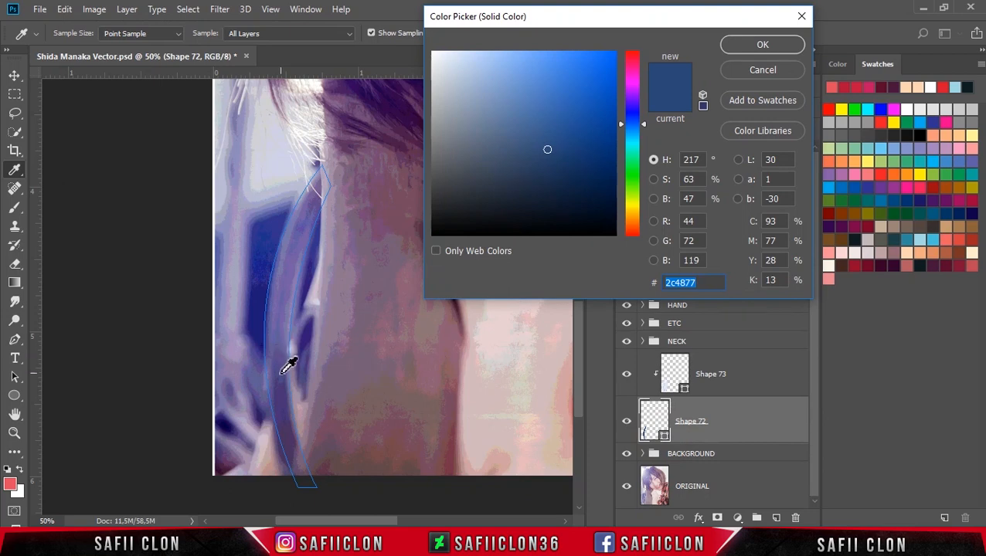
click(280, 356)
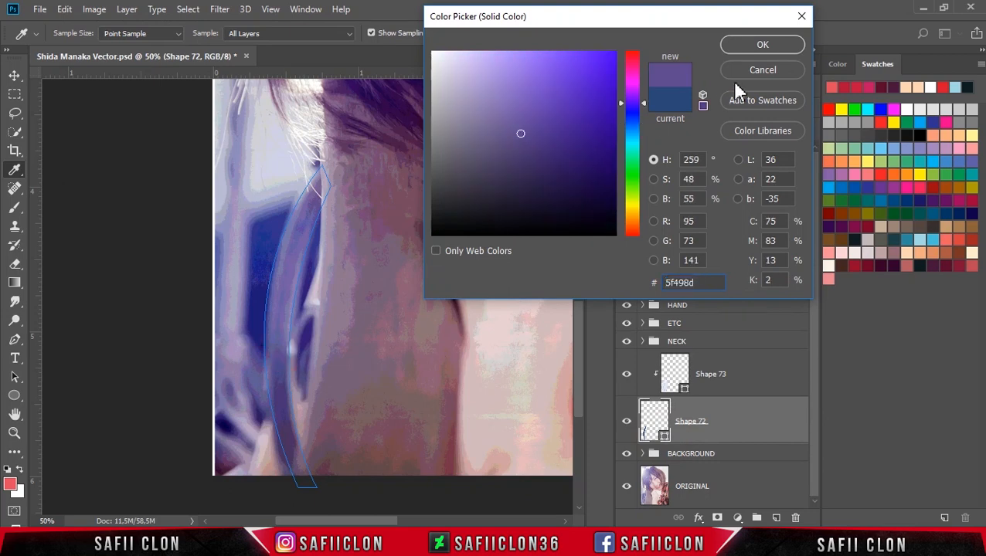
click(762, 45)
click(626, 198)
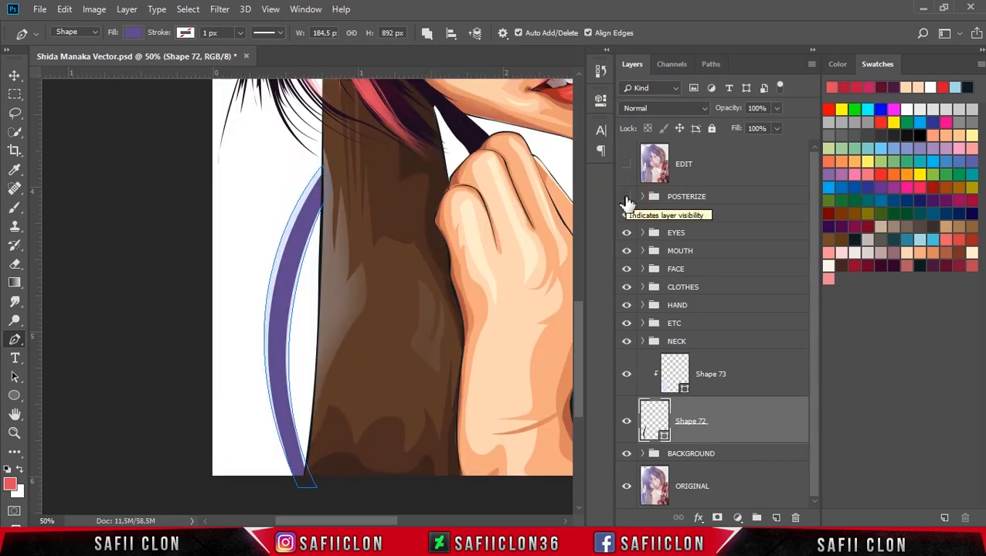
double_click(662, 434)
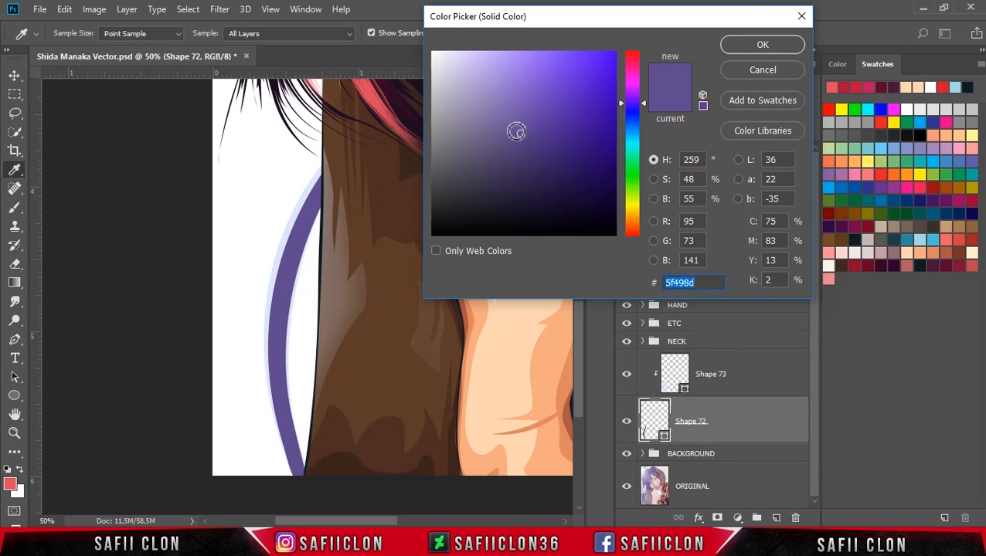
drag(515, 128, 513, 110)
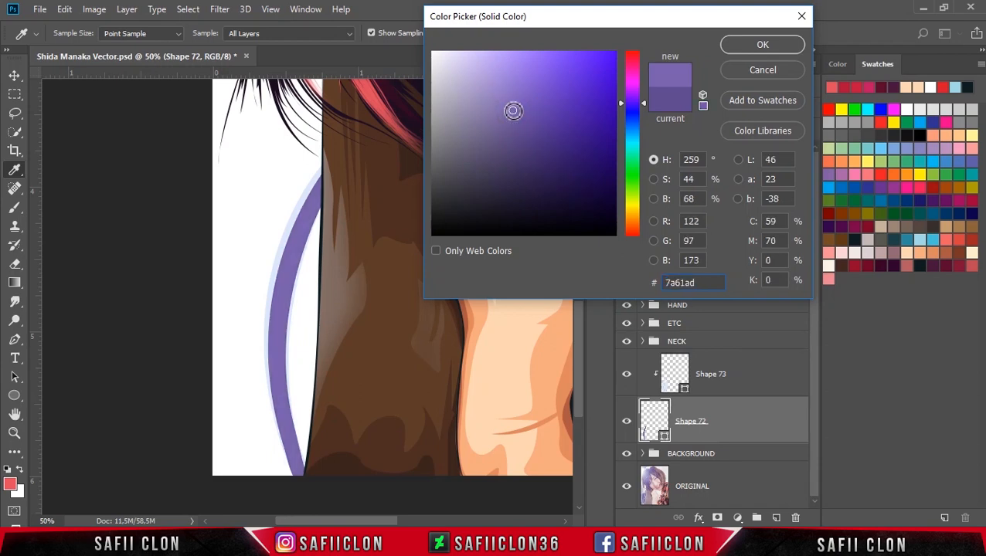
click(779, 47)
Draw a narrow strand on a new shape layer along the image's left edge, about 147 × 1147 px, following the POSTERIZE reference
drag(576, 356, 581, 330)
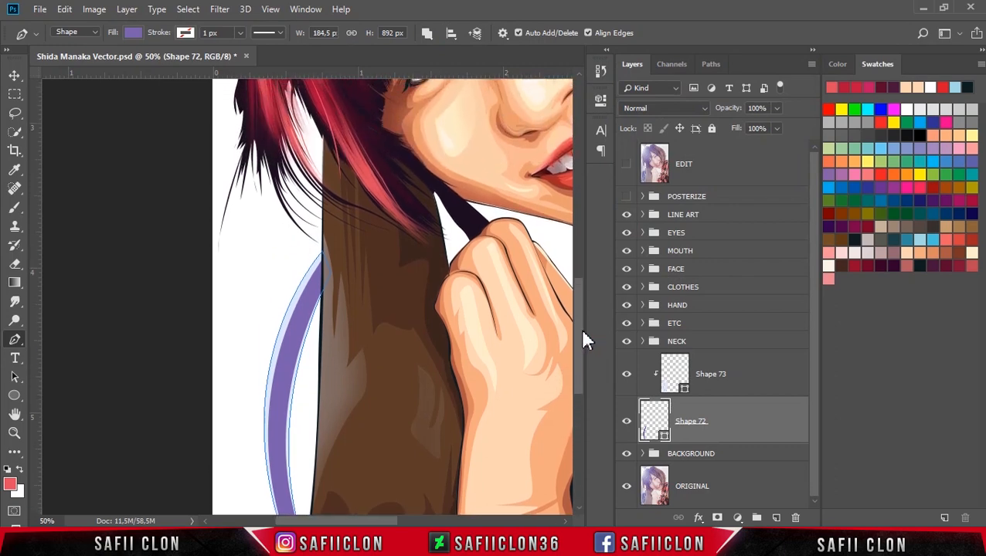
click(627, 197)
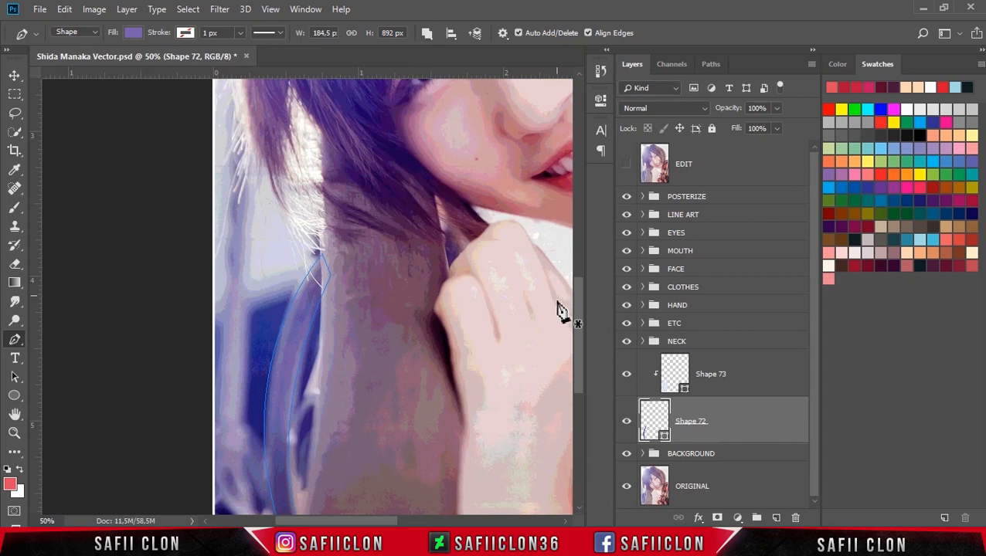
drag(578, 318, 570, 305)
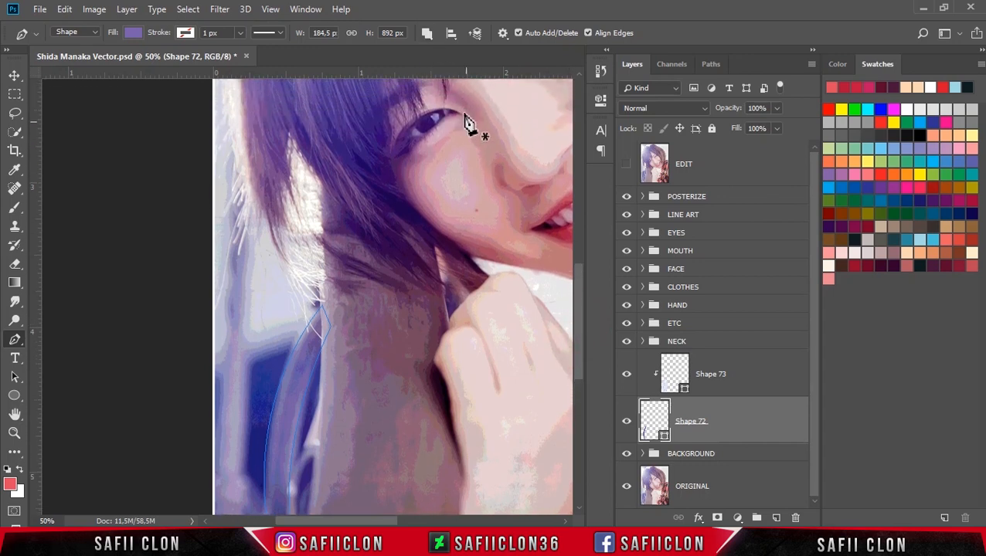
click(427, 34)
click(437, 52)
key(ctrl+minus)
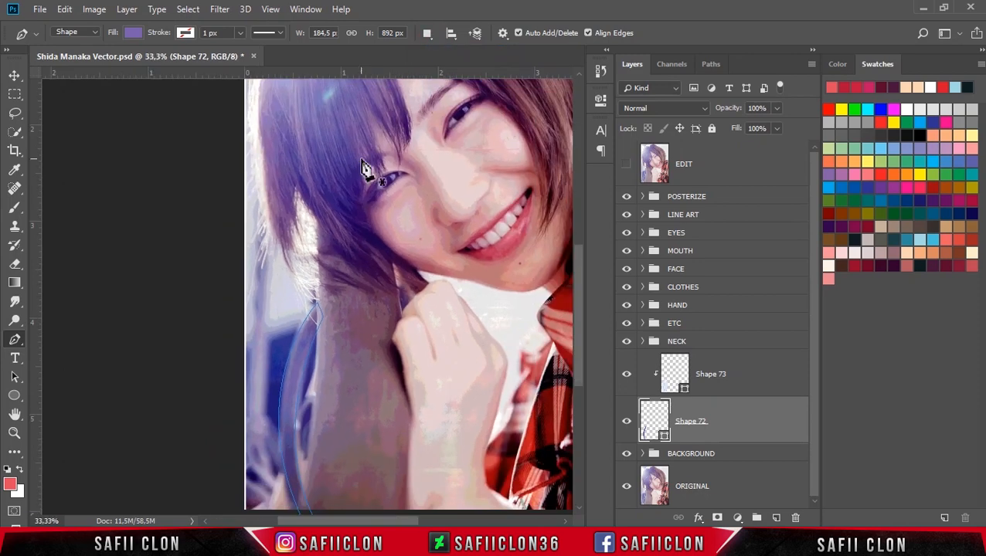
click(270, 186)
drag(264, 279, 261, 298)
drag(259, 349, 260, 368)
click(243, 431)
drag(242, 432, 236, 421)
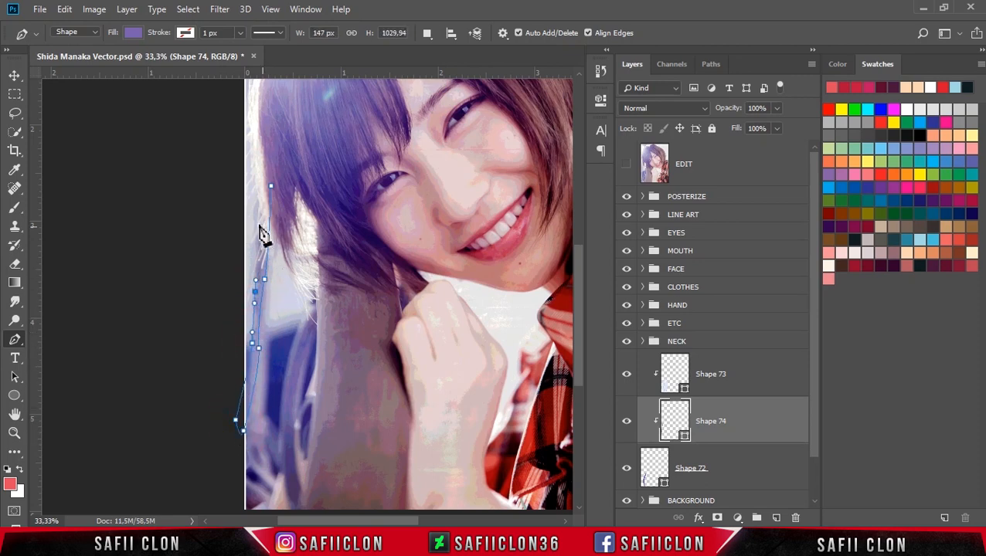
click(268, 158)
click(271, 186)
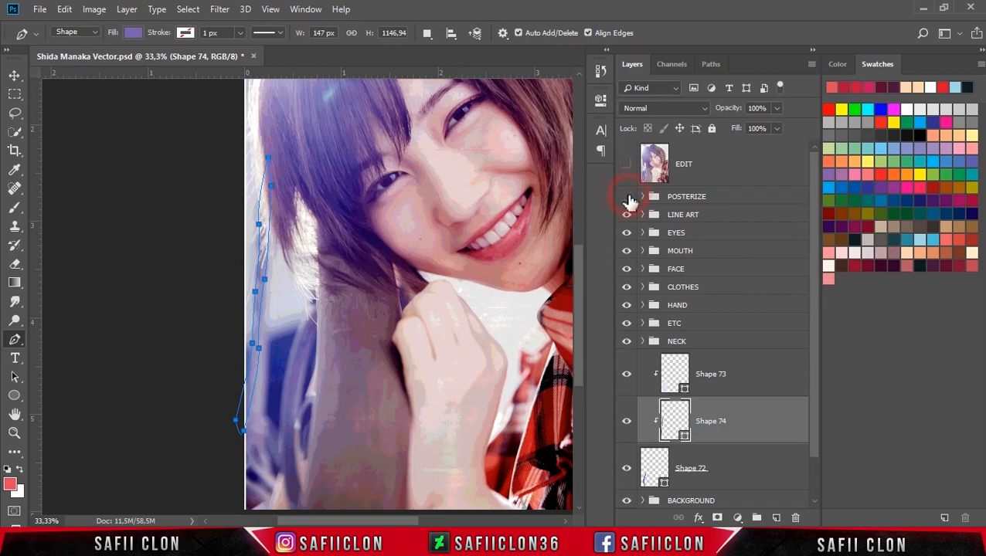
Hide the POSTERIZE reference, move the narrow strand's layer above the highlight layer and release its clipping mask
click(627, 197)
drag(763, 427, 763, 362)
right_click(743, 377)
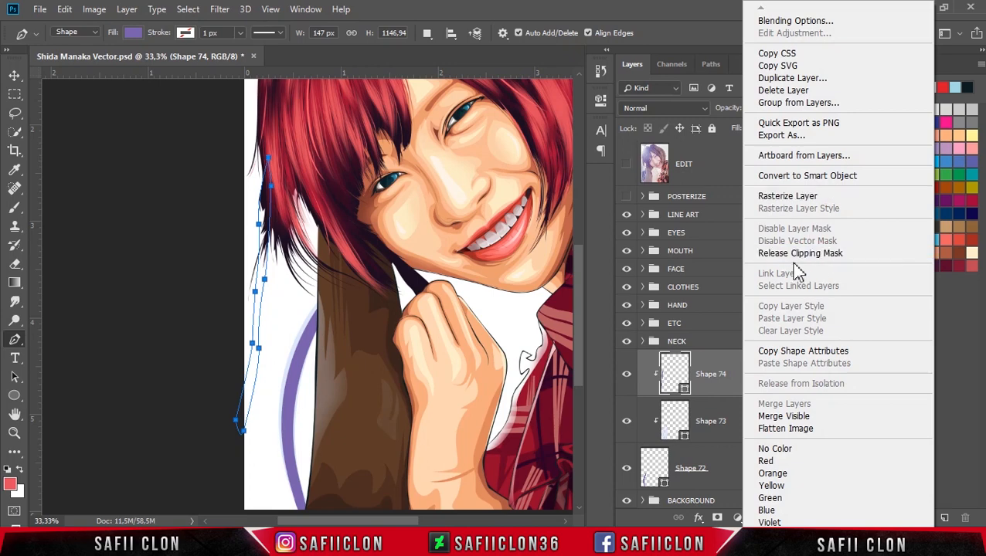
click(789, 254)
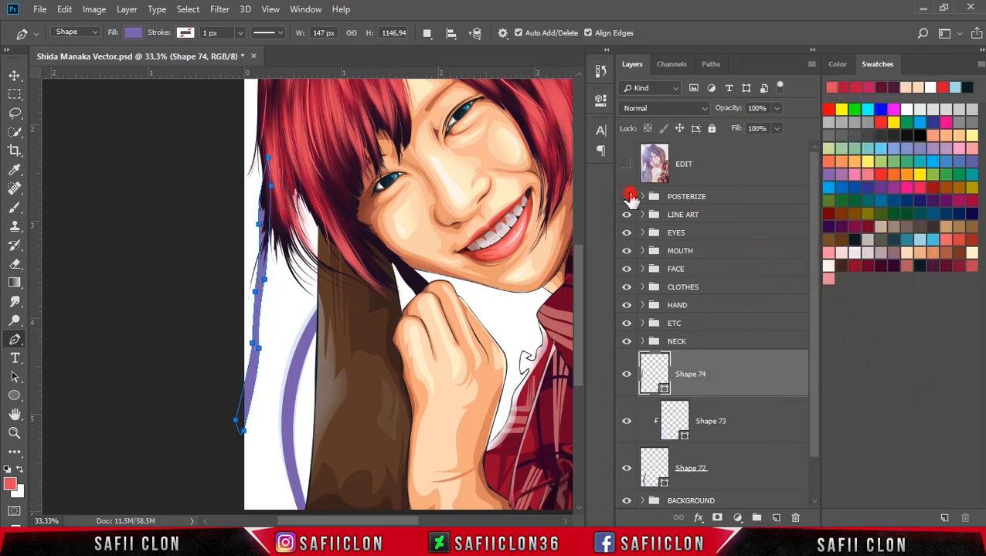
With the POSTERIZE reference shown, draw a closed shape about 480 × 803 px over the dark blue area, directly above the BACKGROUND group
click(628, 197)
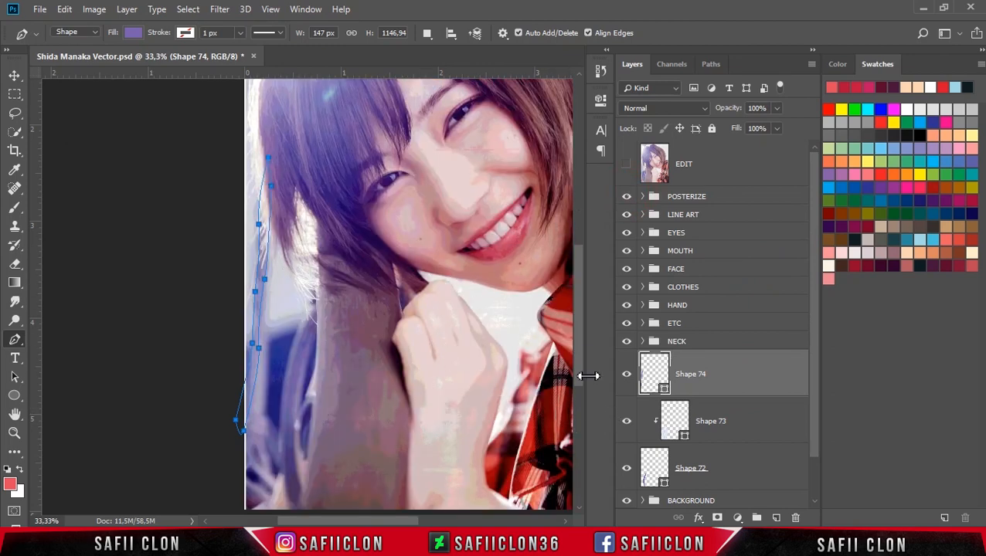
scroll(585, 352, down, 2)
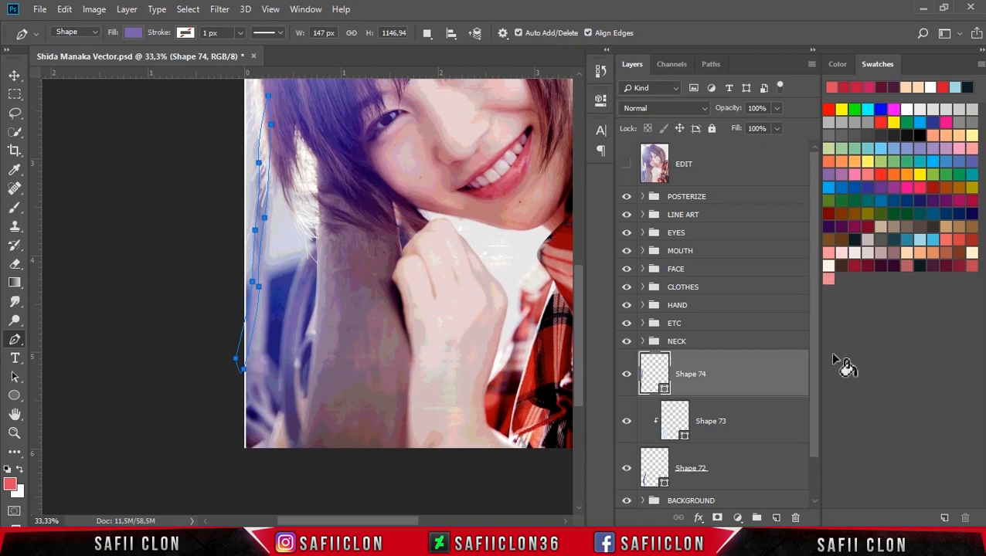
scroll(815, 363, down, 2)
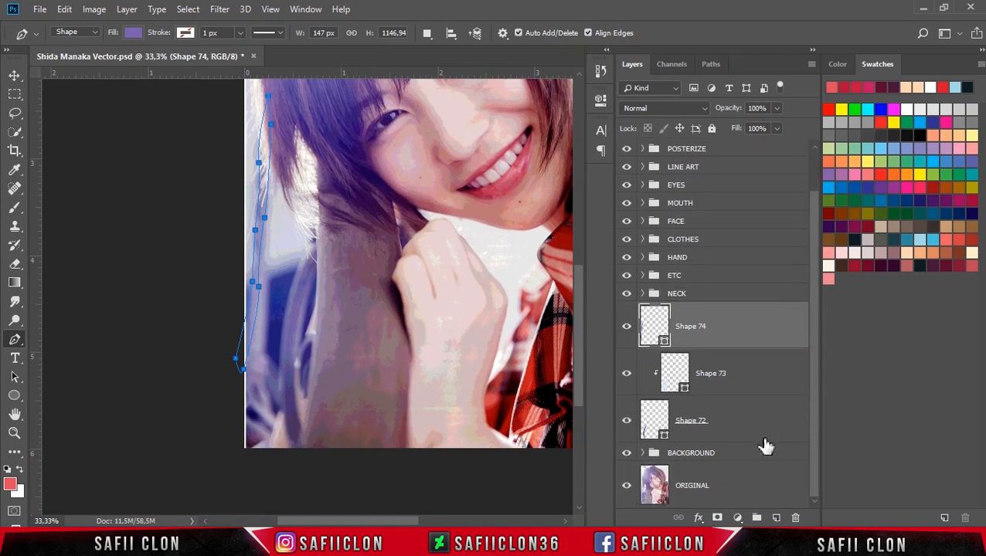
click(736, 457)
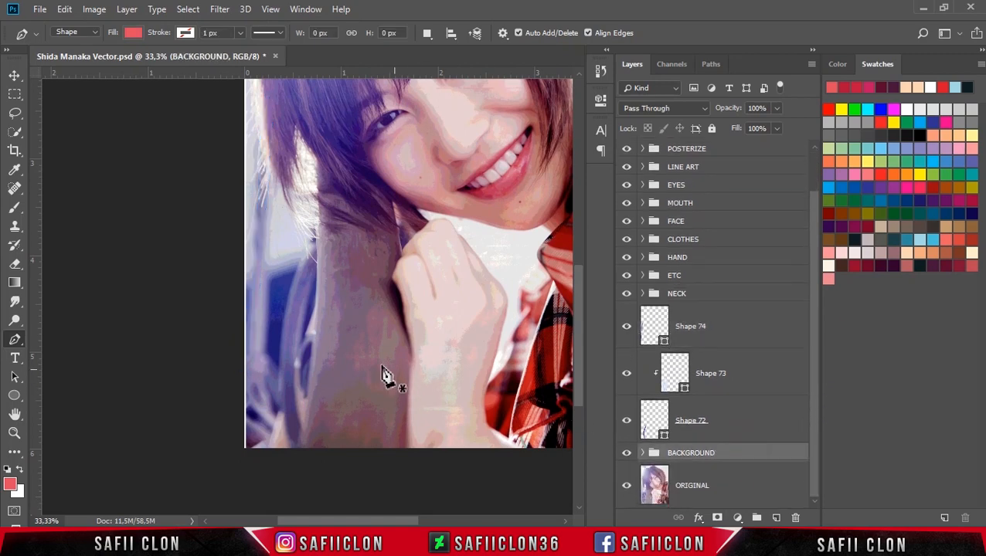
click(225, 289)
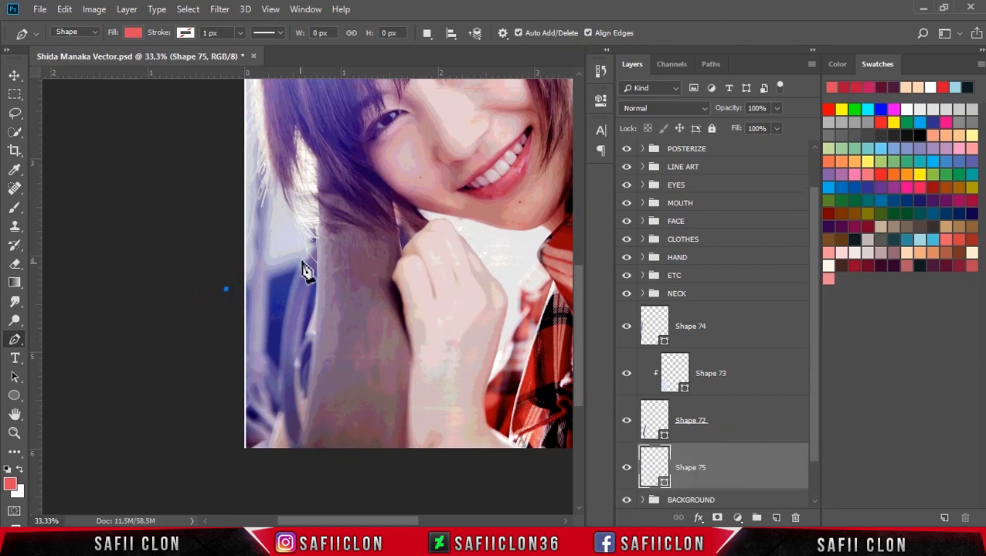
click(332, 247)
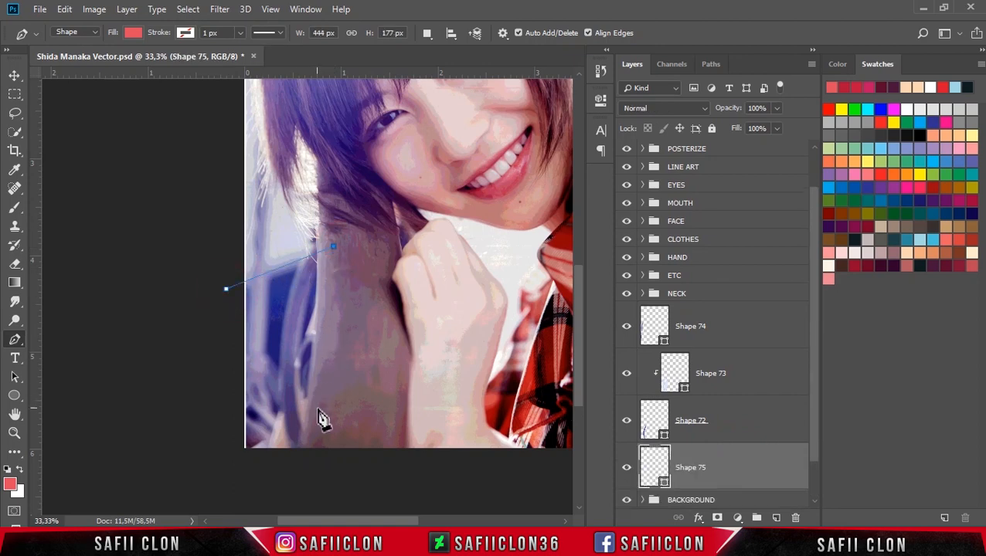
click(220, 439)
click(217, 338)
click(226, 291)
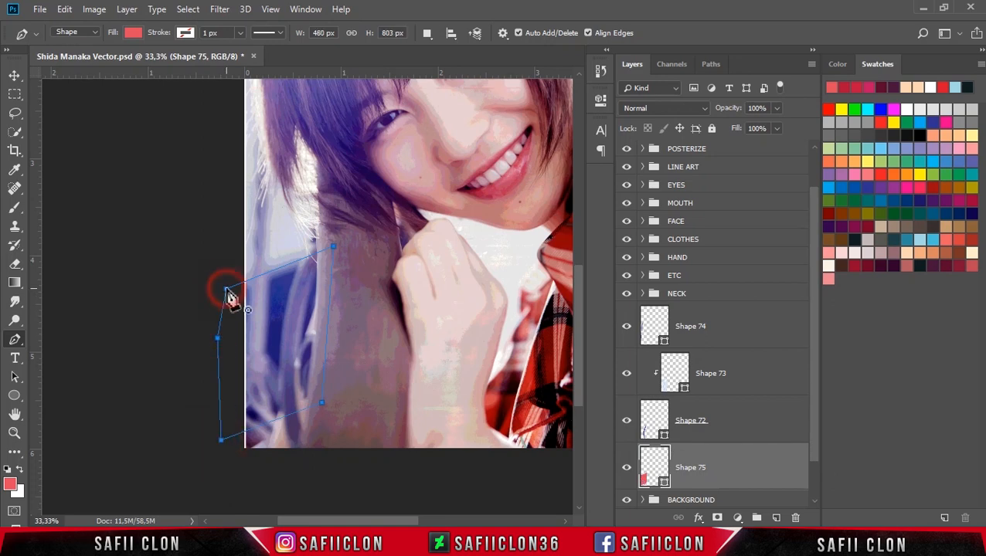
Recolour the dark area's shape with a blue sampled from the POSTERIZE reference and lighten it to about 2b429d
click(664, 483)
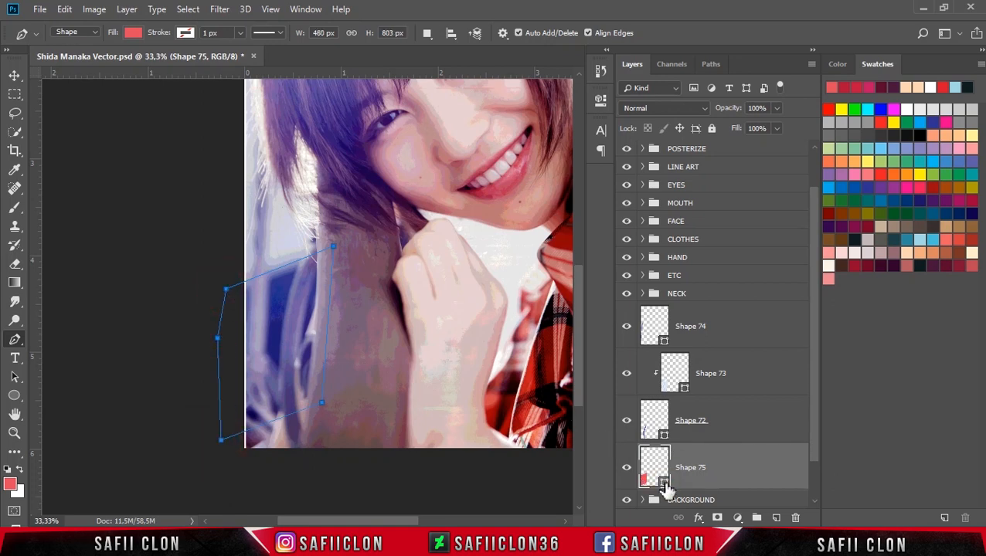
click(281, 290)
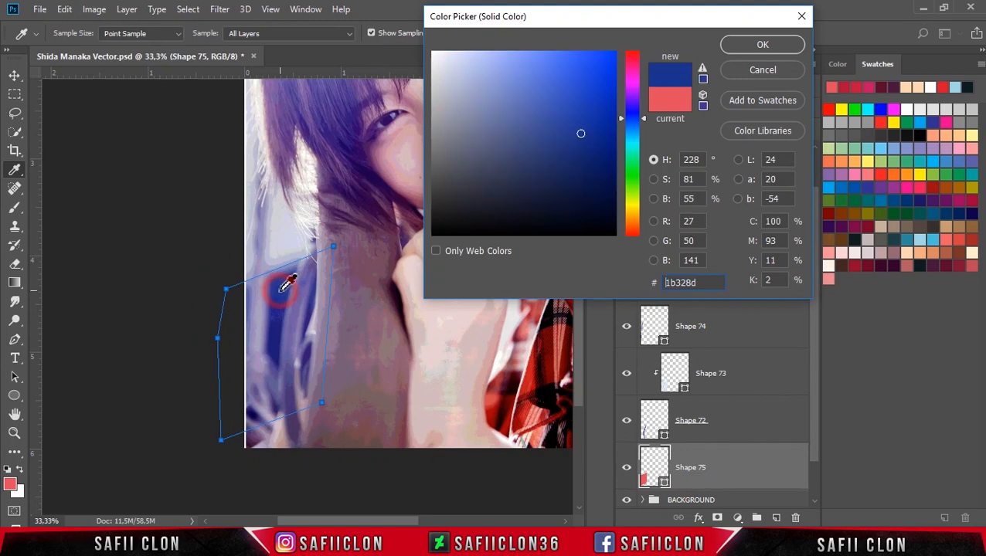
click(764, 45)
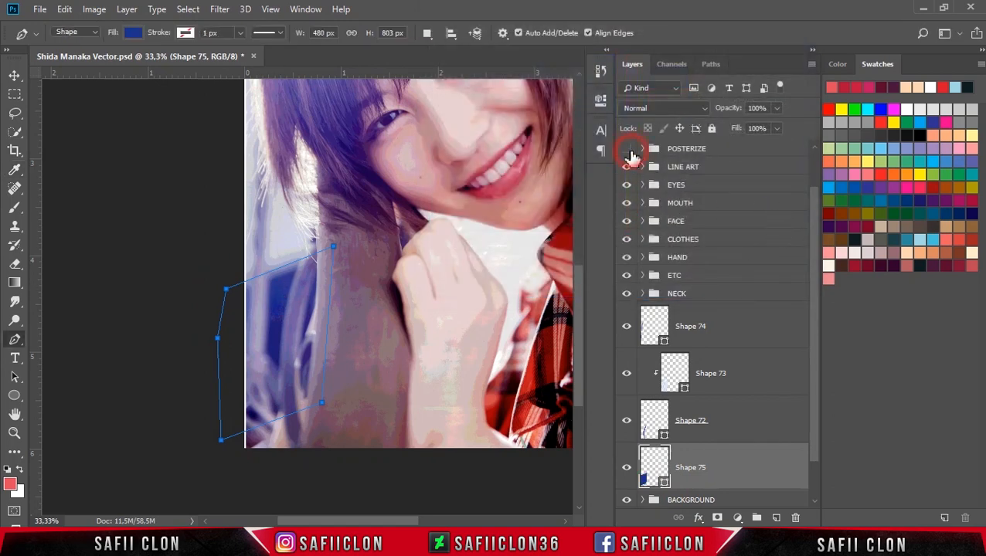
click(627, 150)
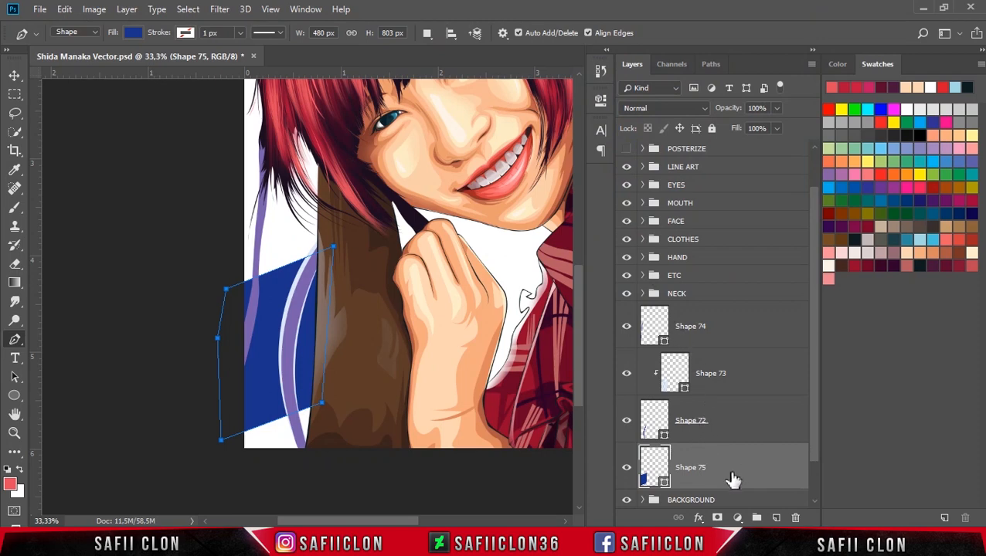
click(666, 482)
double_click(663, 480)
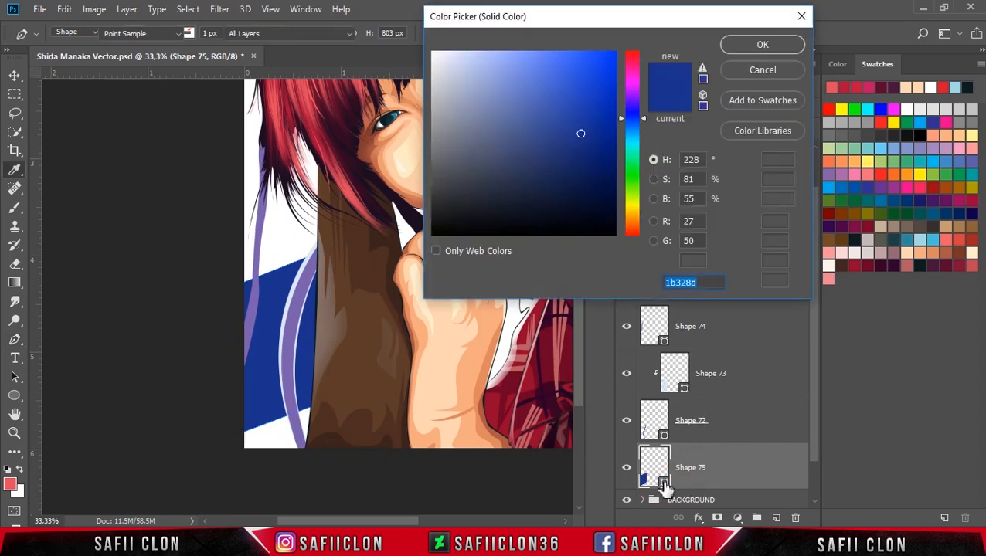
click(565, 122)
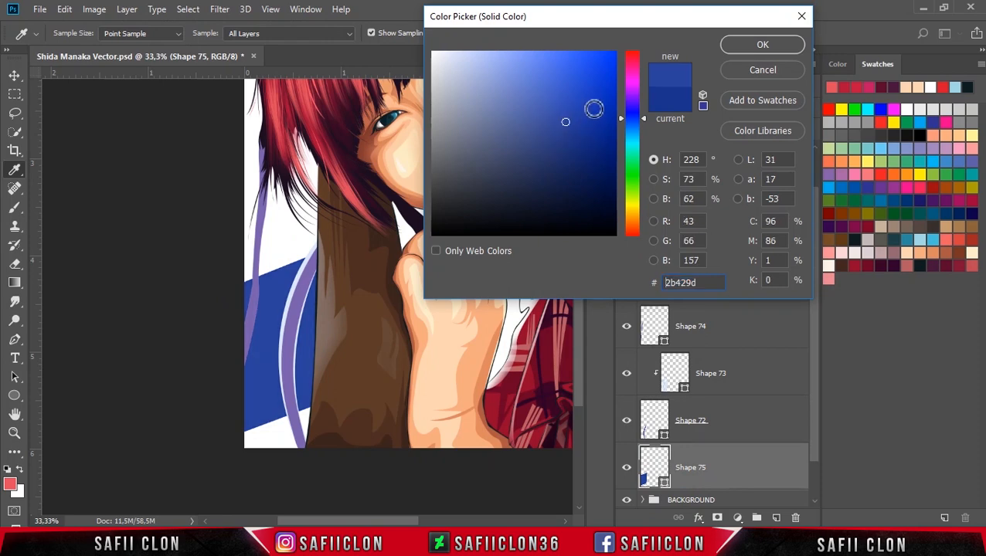
click(775, 45)
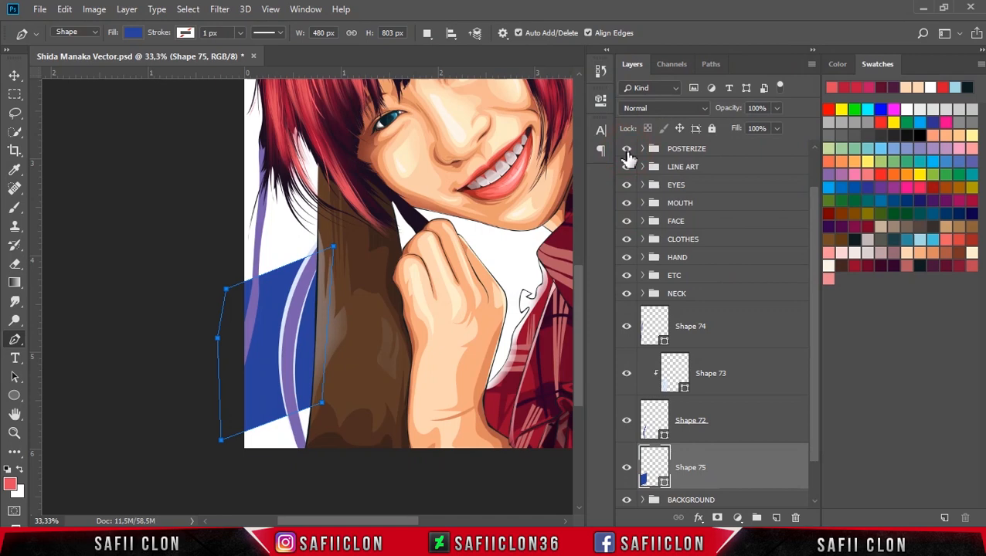
With the POSTERIZE reference shown, draw a closed shape about 268 × 264 px over the image's lower-left corner, directly above the BACKGROUND group
click(627, 151)
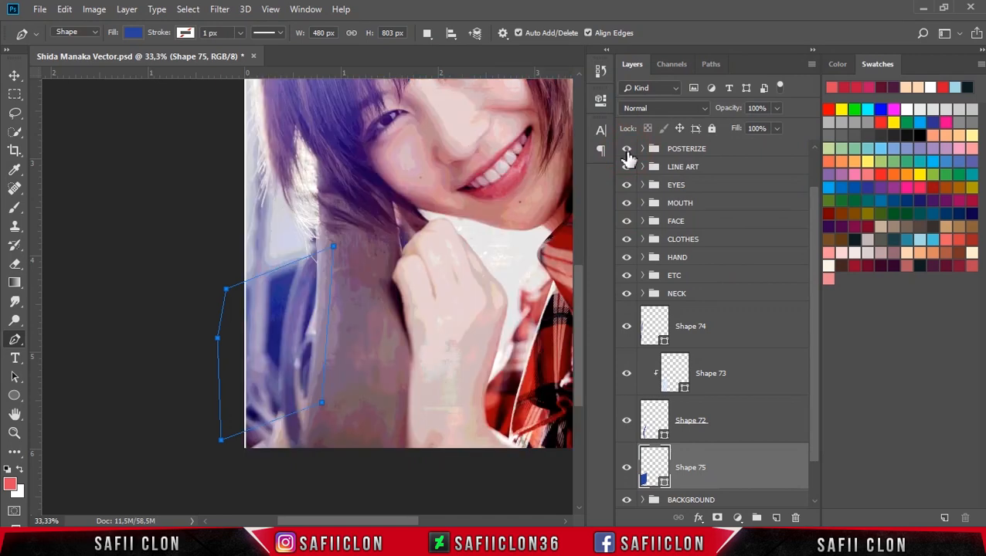
click(710, 502)
click(231, 406)
click(289, 454)
click(235, 469)
click(225, 446)
click(229, 420)
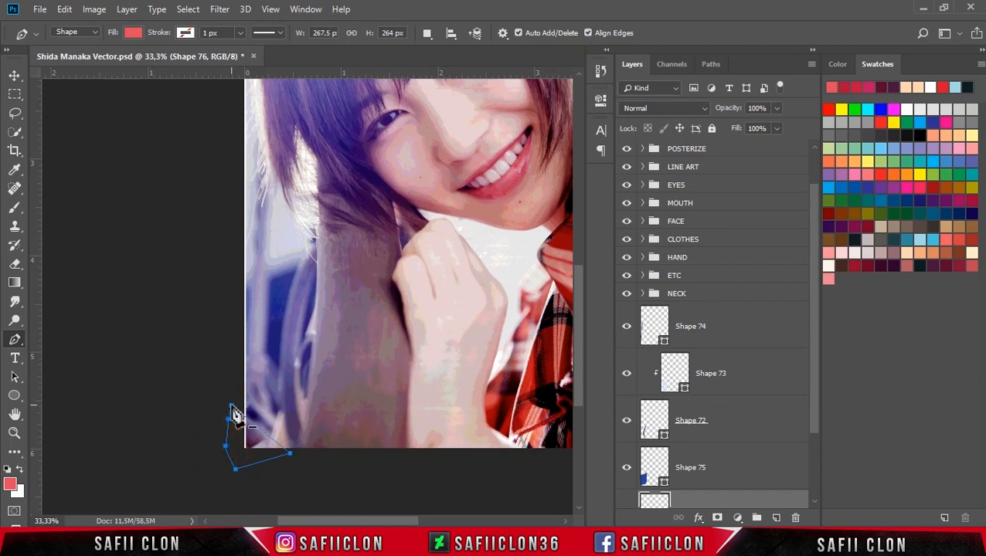
click(231, 407)
Hide the POSTERIZE reference, move the corner shape's layer above the blue area's layer and darken its red fill
click(626, 151)
drag(819, 418, 819, 445)
drag(732, 479, 732, 418)
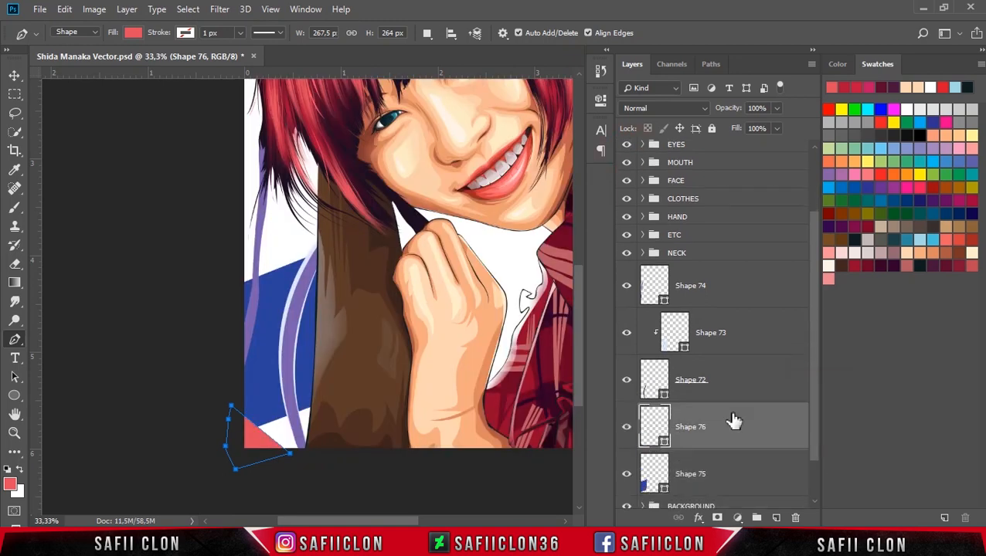
double_click(663, 445)
mouse_move(561, 78)
mouse_down()
mouse_move(562, 92)
mouse_move(549, 97)
mouse_up()
click(735, 47)
With the POSTERIZE reference shown, draw a closed curved shape about 942 × 438 px over the image's upper-left background, above the Shape 74 layer
scroll(587, 332, up, 2)
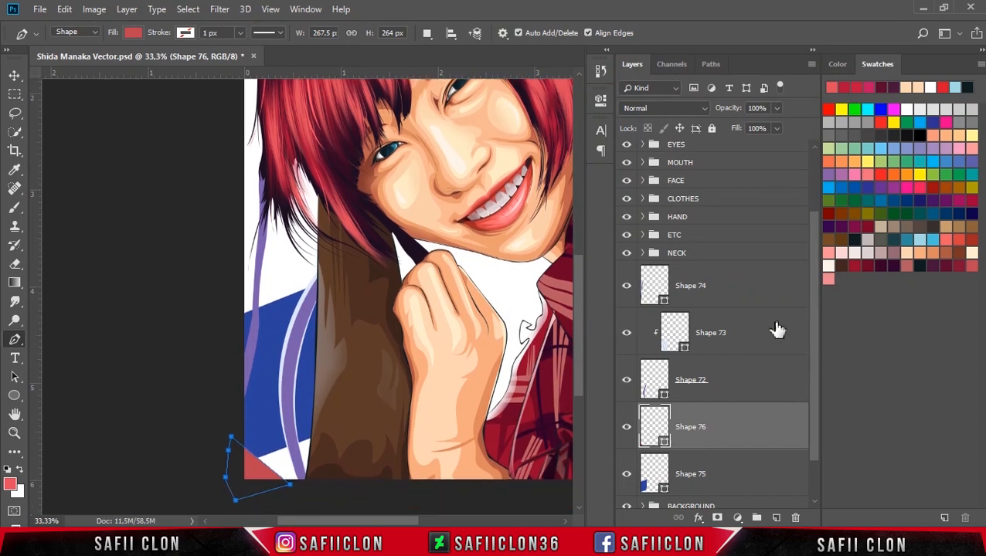
drag(816, 313, 820, 252)
click(626, 197)
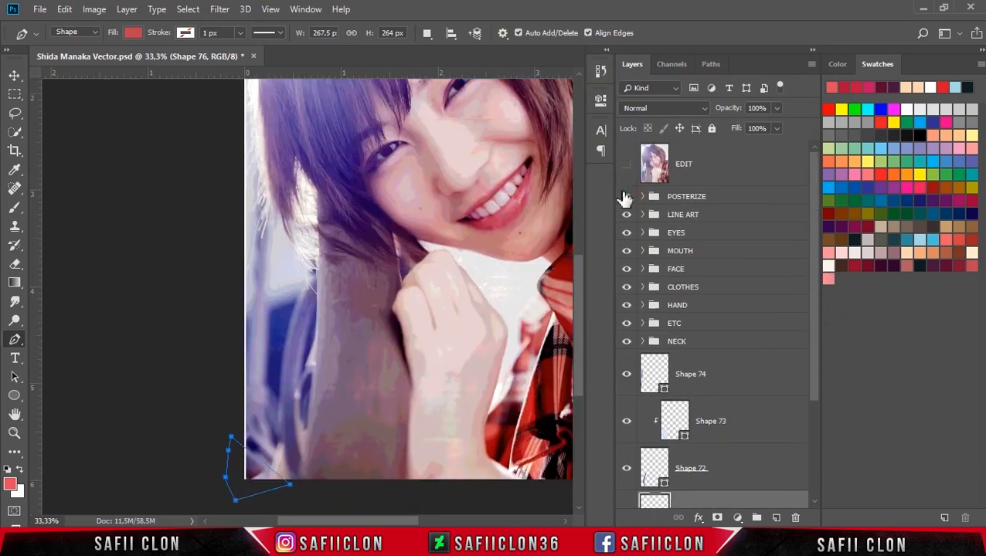
mouse_move(583, 352)
mouse_down()
mouse_move(578, 255)
mouse_move(602, 352)
mouse_up()
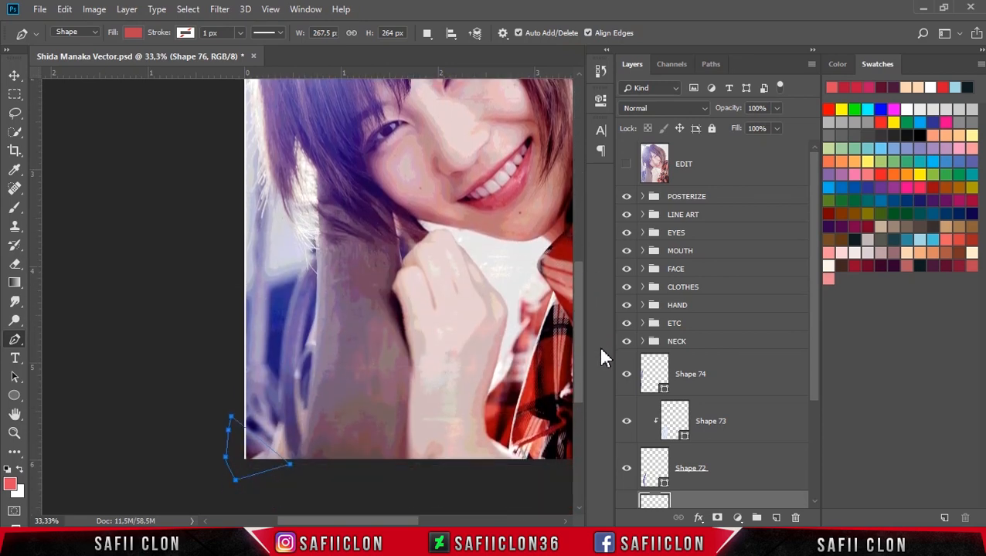
click(731, 387)
drag(580, 321, 582, 206)
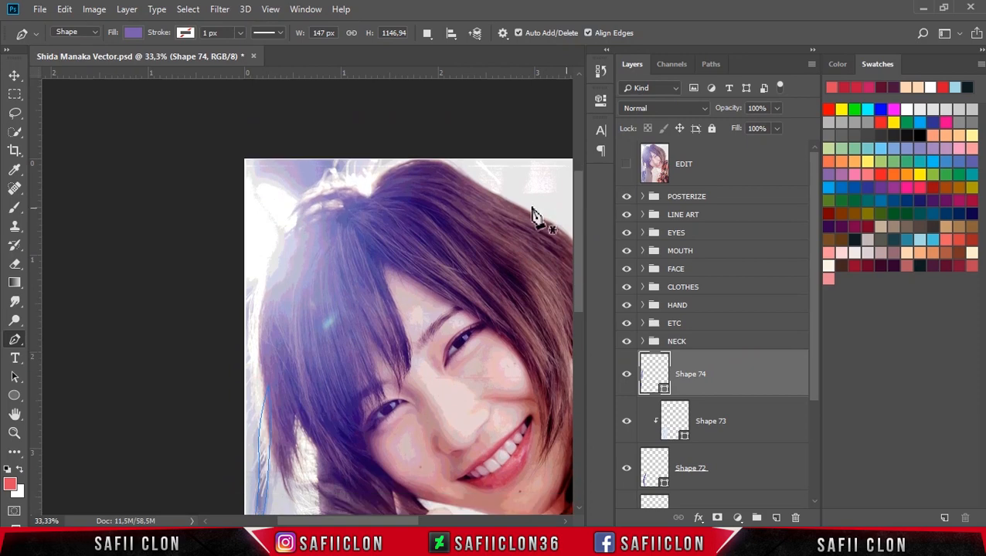
click(238, 200)
drag(318, 211, 378, 271)
click(396, 189)
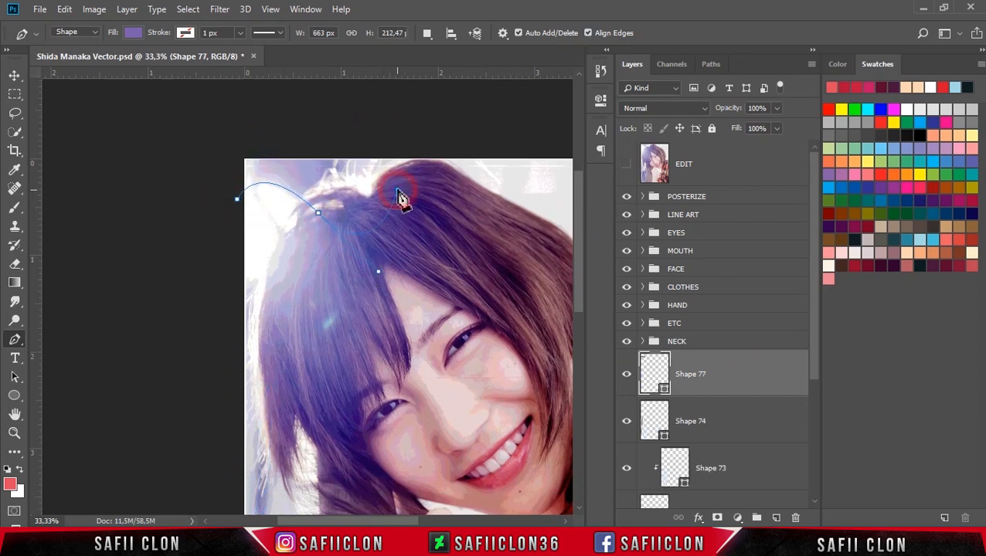
drag(295, 131, 192, 121)
click(170, 160)
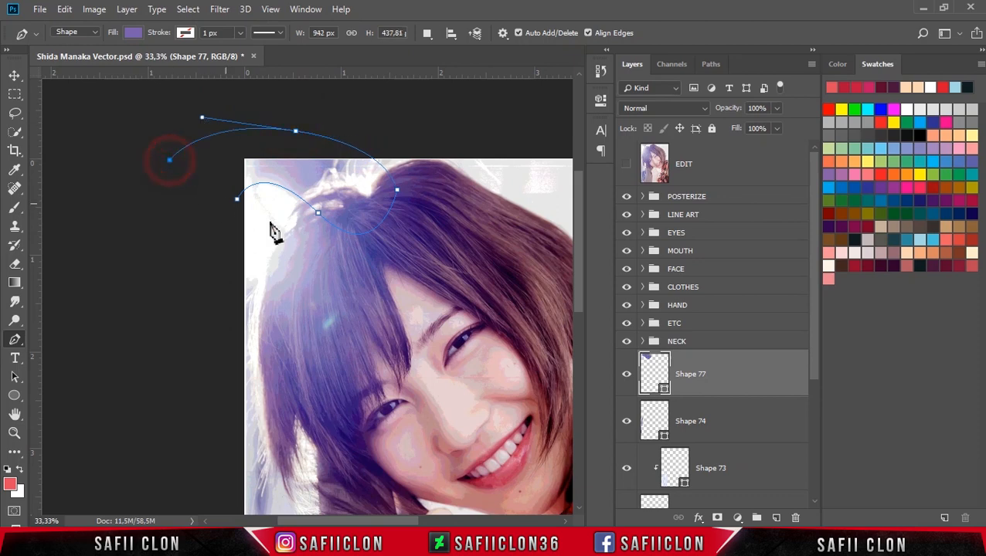
drag(237, 199, 224, 234)
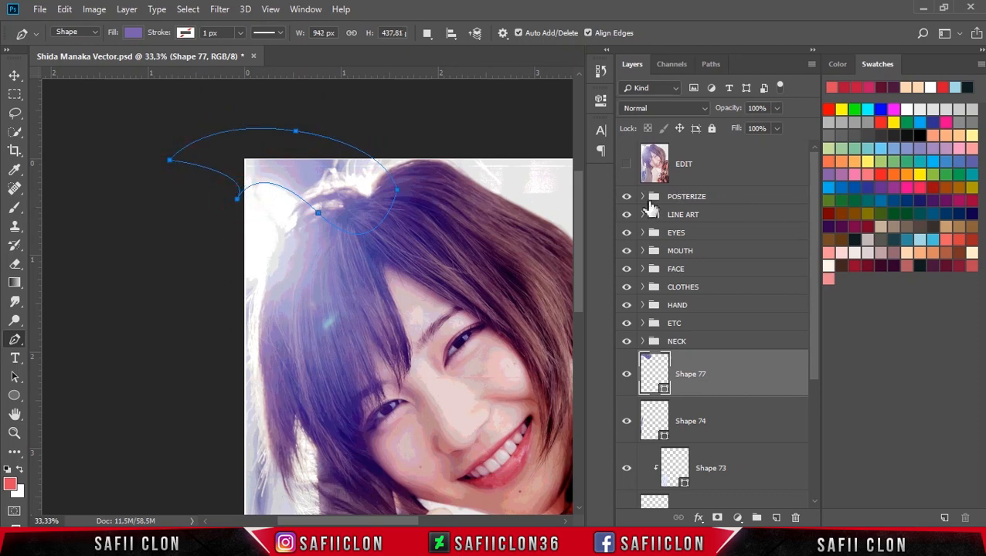
Hide the POSTERIZE reference and darken the purple fill of the upper-left background shape
click(627, 199)
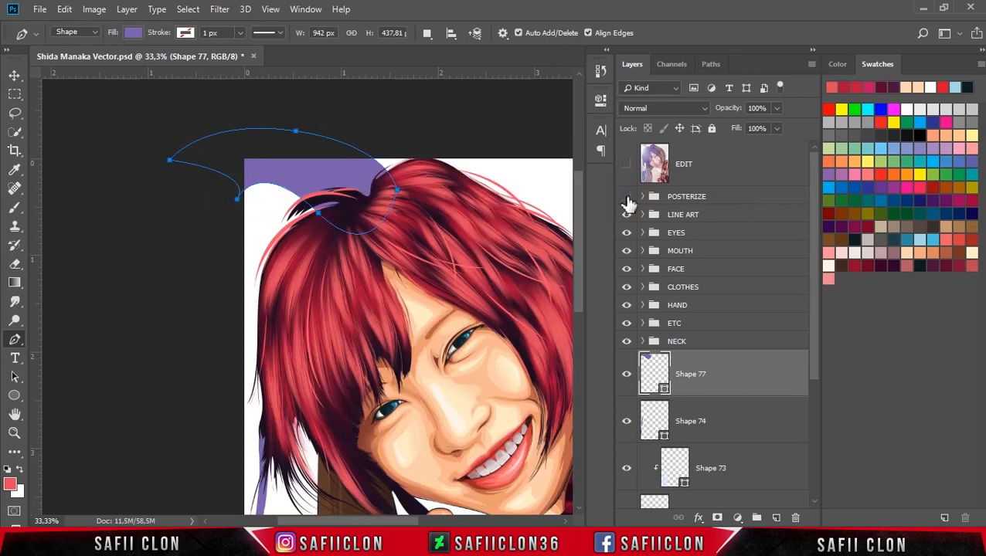
double_click(664, 392)
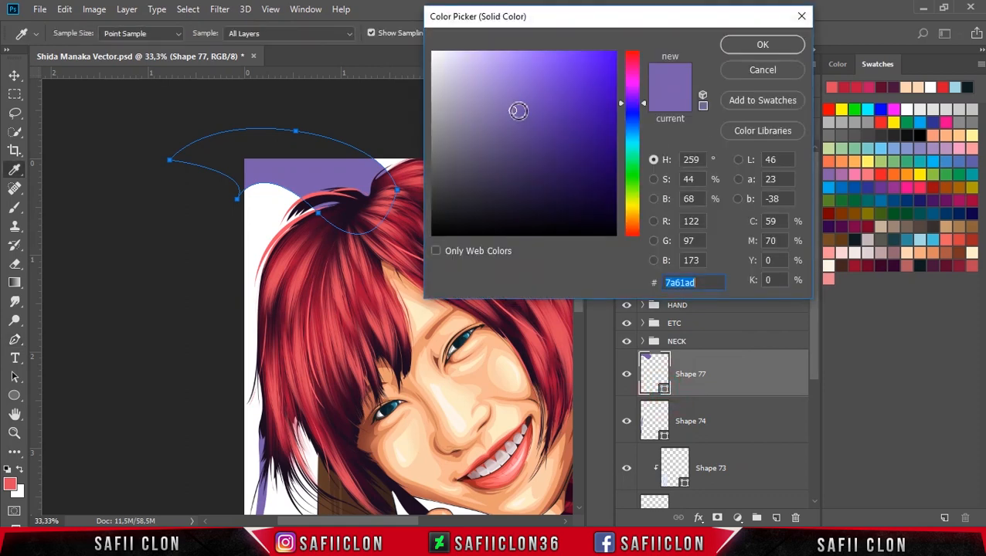
drag(518, 108, 528, 114)
click(771, 44)
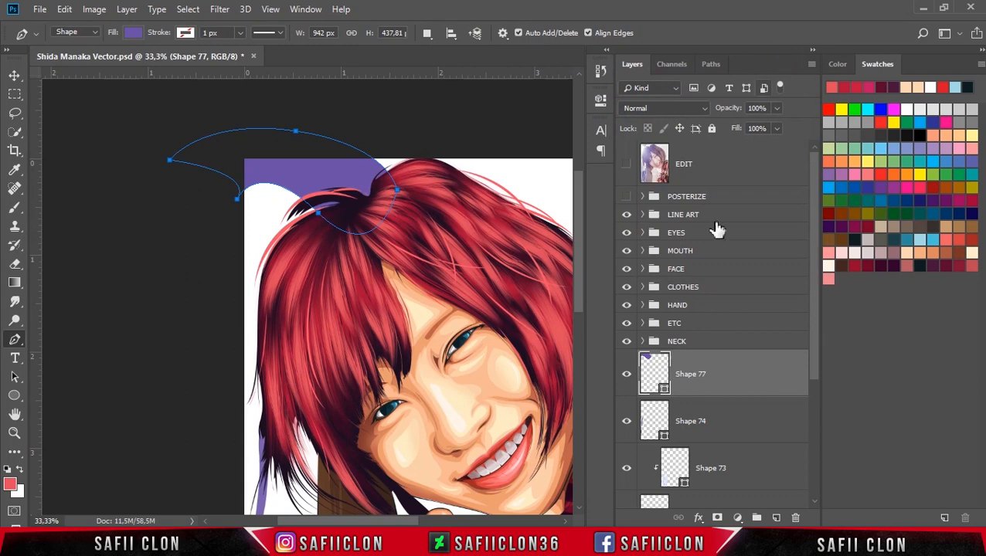
Show the POSTERIZE reference and move the layers from Shape 77 through Shape 75 into the ETC group, below Shape 62
click(626, 199)
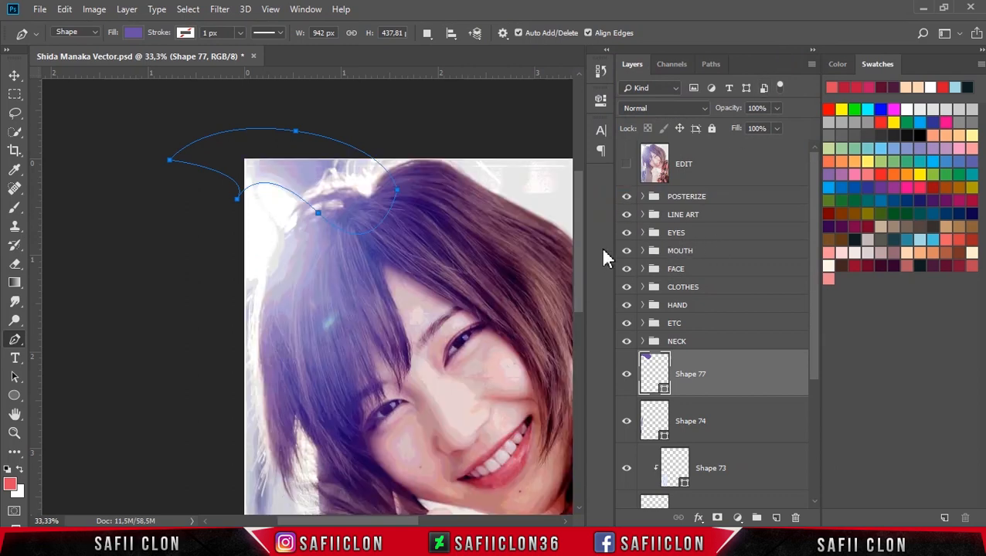
drag(581, 245, 590, 300)
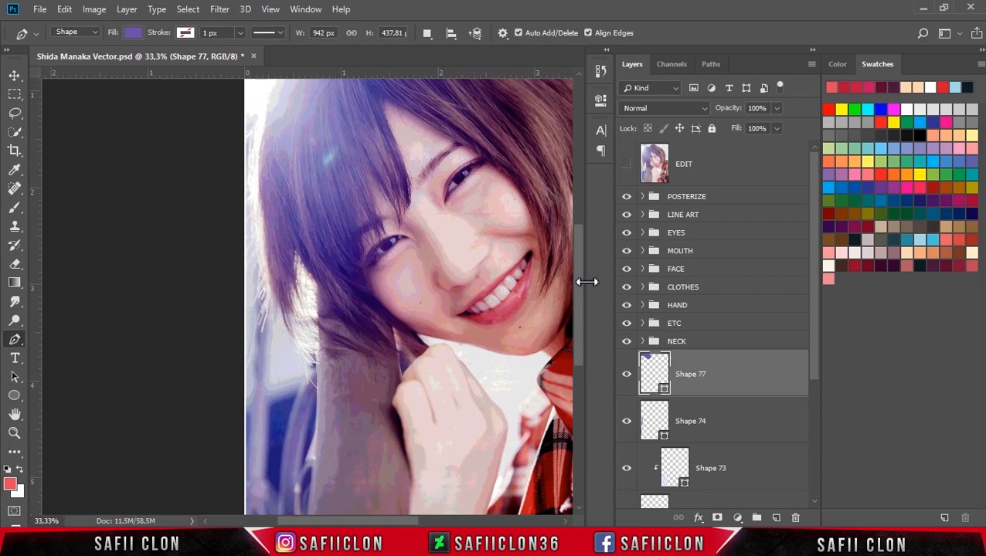
drag(814, 335, 814, 463)
shift+click(735, 426)
drag(811, 398, 688, 315)
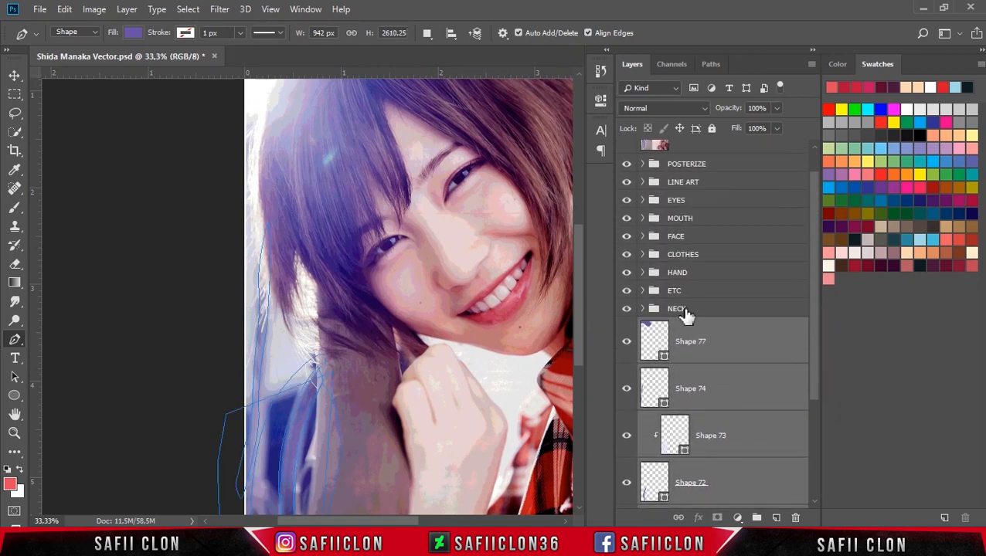
click(641, 290)
drag(816, 310, 816, 436)
drag(711, 321, 715, 232)
scroll(812, 319, up, 4)
mouse_move(837, 233)
mouse_down()
mouse_move(840, 357)
mouse_move(827, 234)
mouse_up()
click(642, 207)
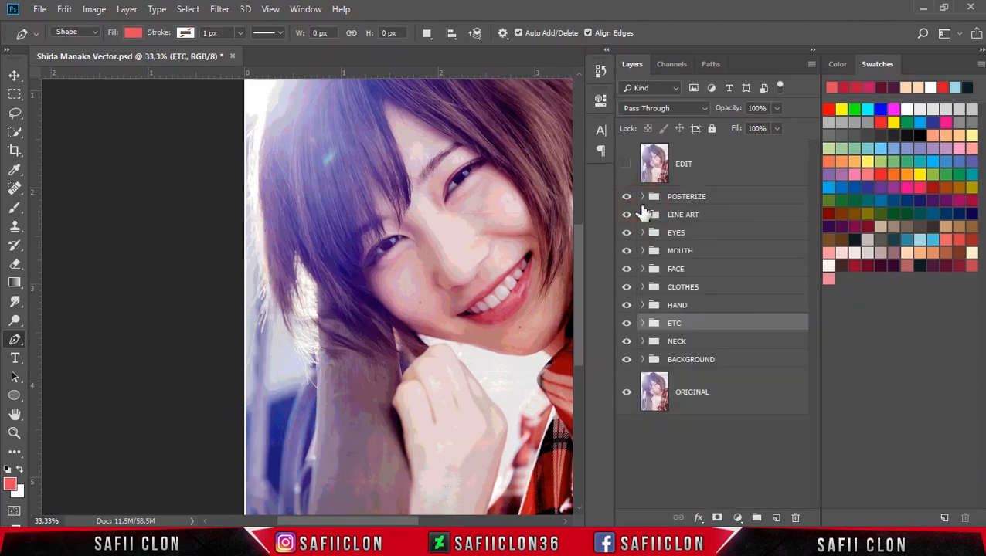
Hide the POSTERIZE reference and group the Shape 66 through Shape 62 layers inside ETC under the name 1
key(ctrl+minus)
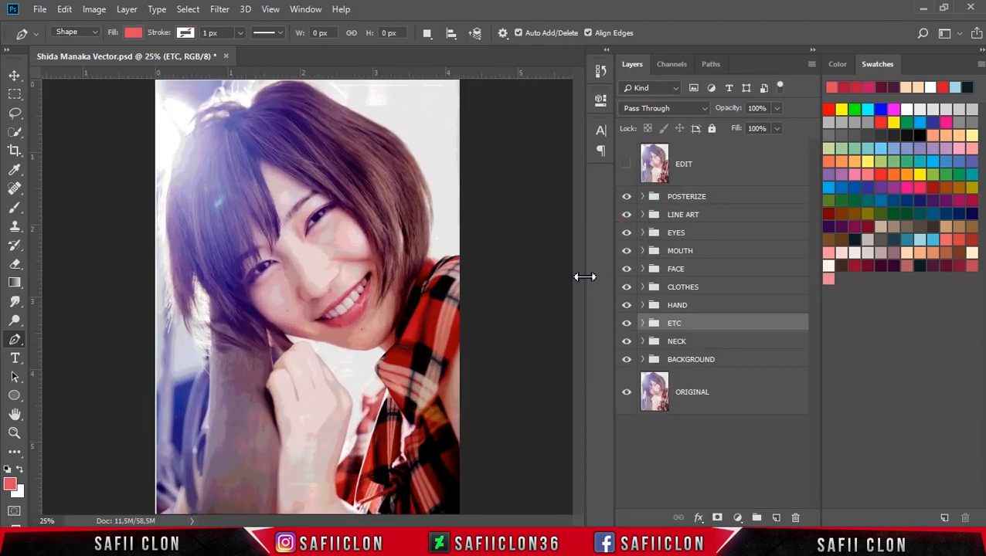
click(625, 197)
key(ctrl+minus)
key(ctrl+plus)
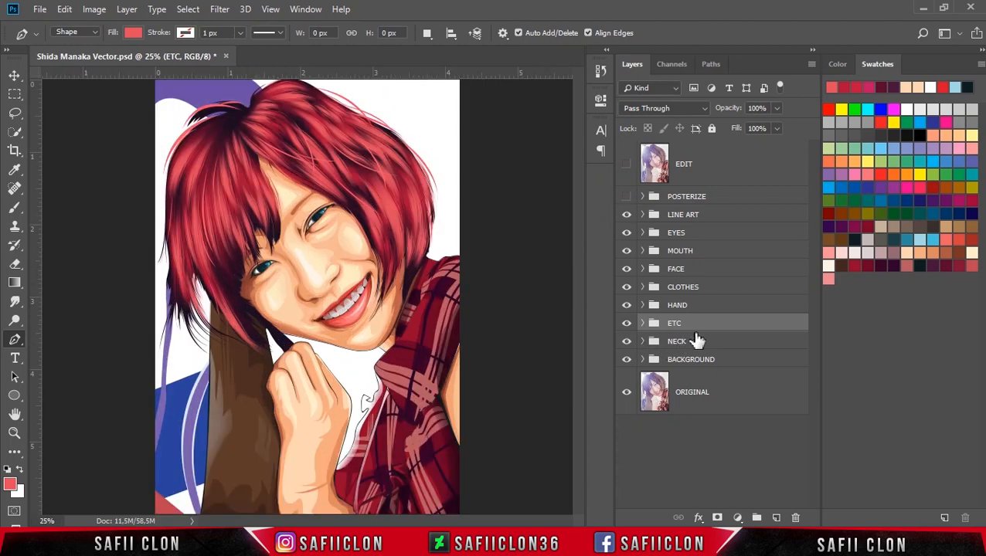
click(643, 324)
drag(809, 288, 814, 358)
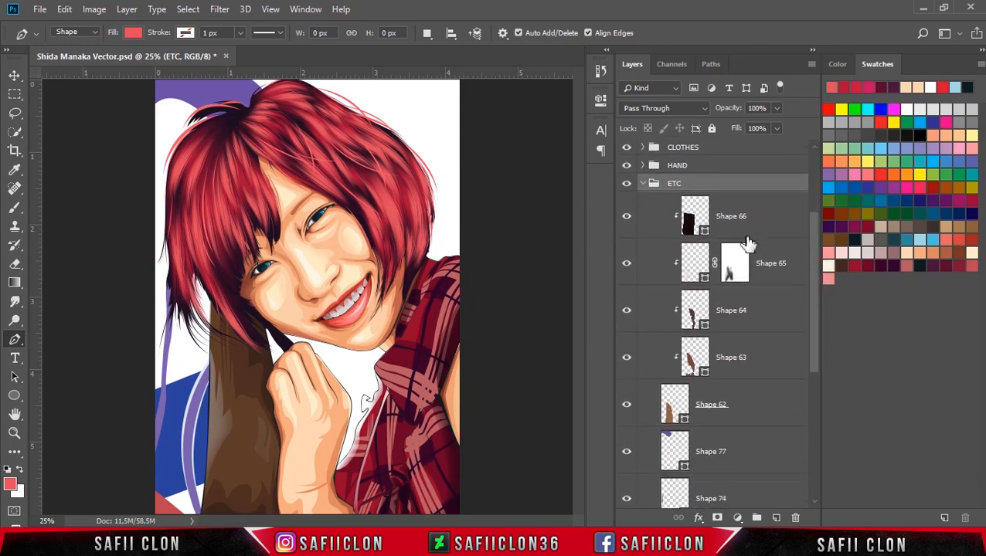
click(748, 220)
shift+click(748, 408)
right_click(777, 222)
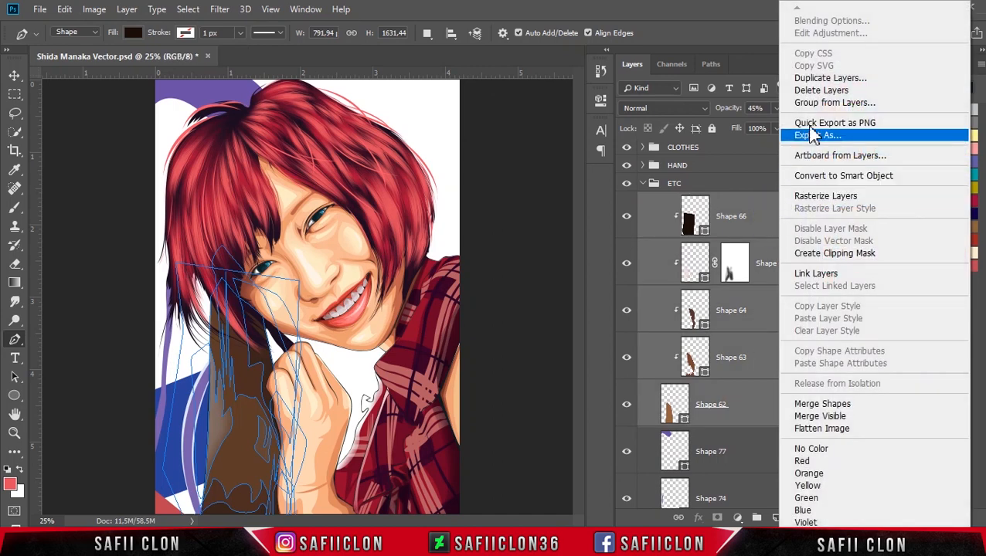
click(816, 102)
text(1)
click(608, 158)
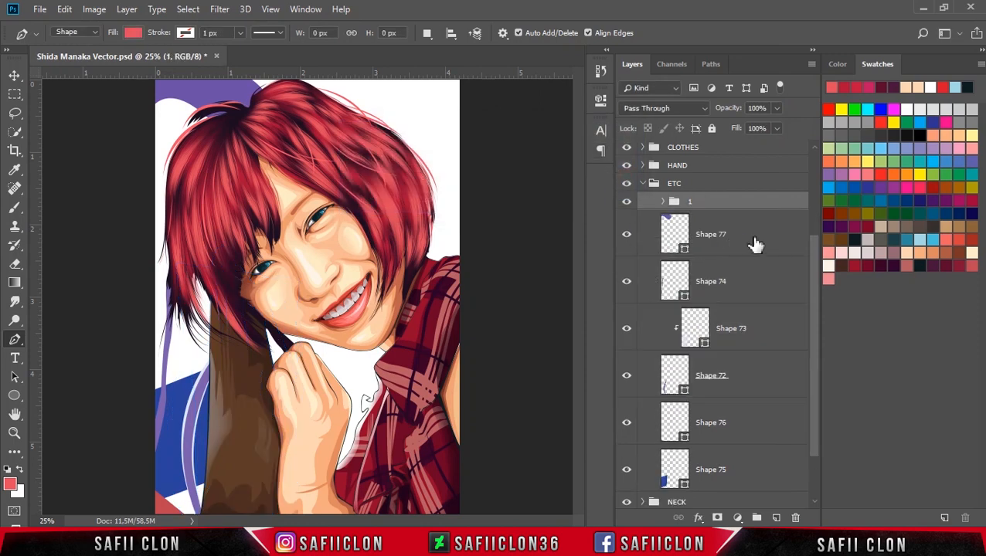
Group the Shape 77 through Shape 75 layers inside ETC under the name 2
click(755, 241)
scroll(816, 286, down, 1)
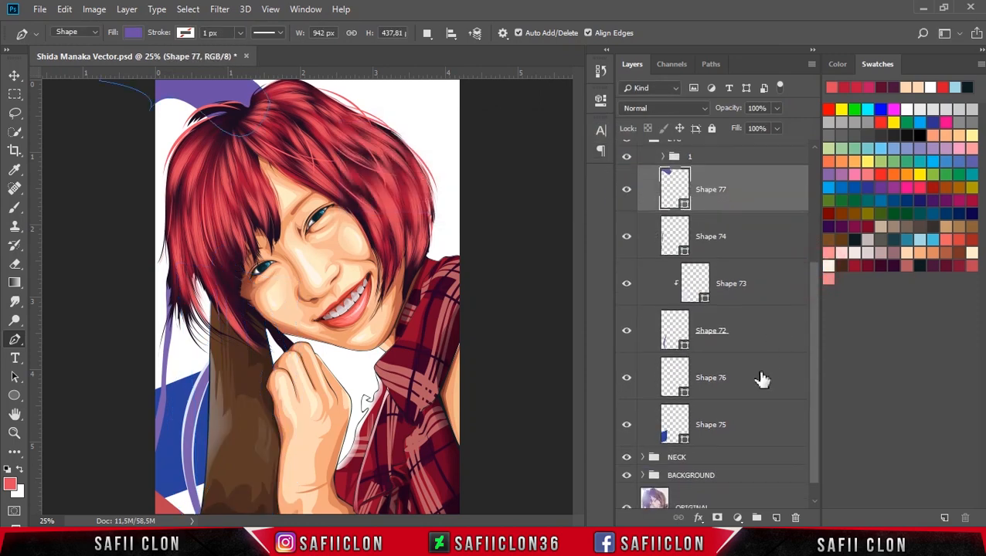
shift+click(761, 430)
right_click(770, 193)
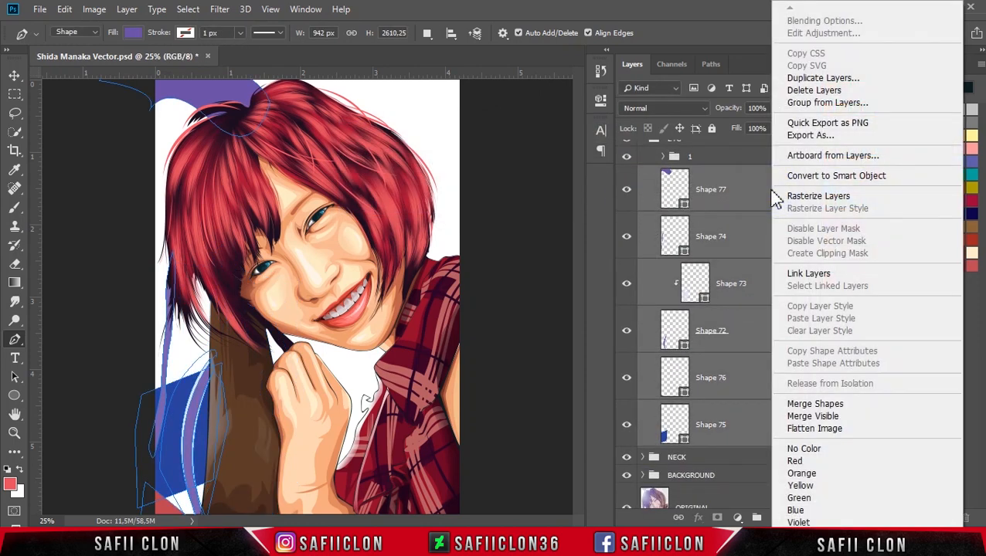
click(827, 102)
text(2)
click(612, 160)
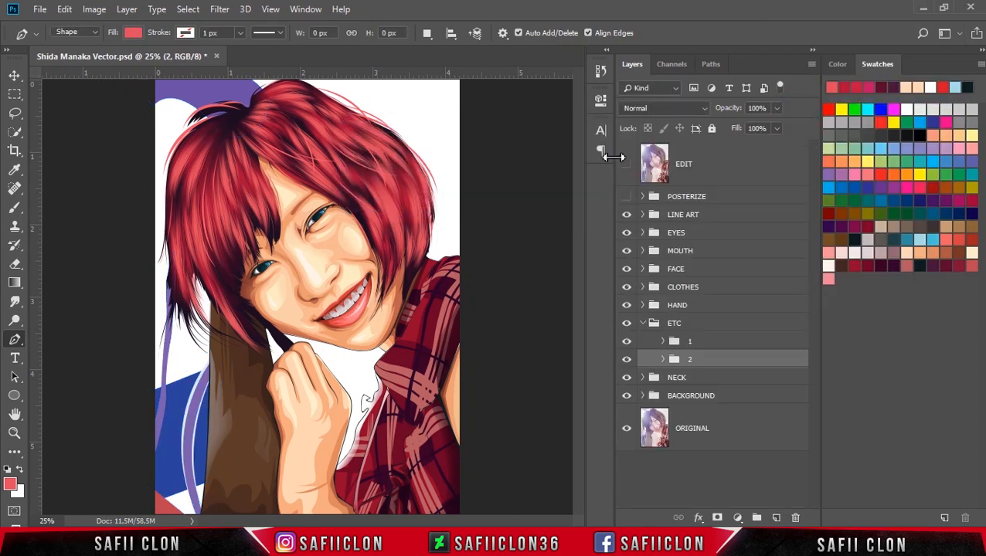
Duplicate group 2 inside ETC as 2 copy and hide the original group 2
right_click(710, 367)
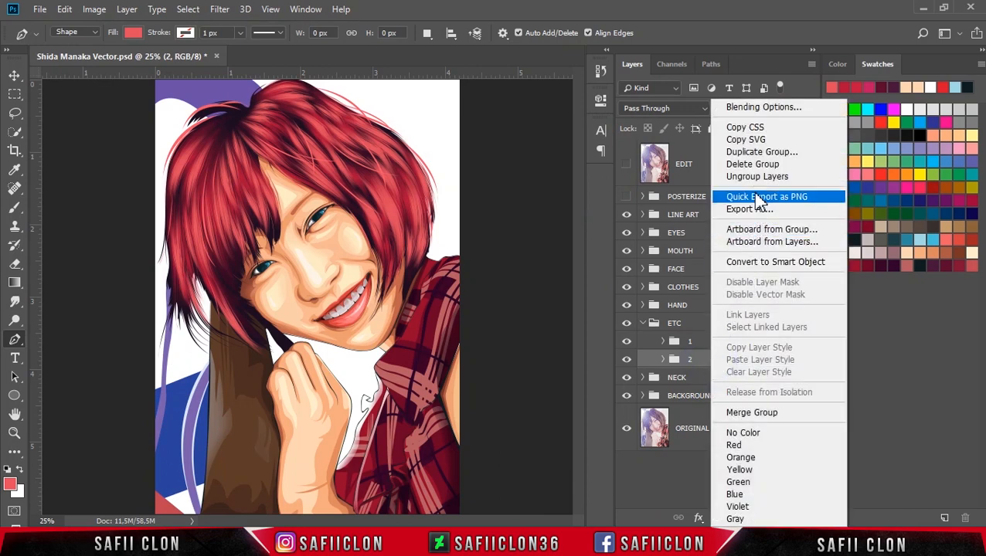
click(757, 152)
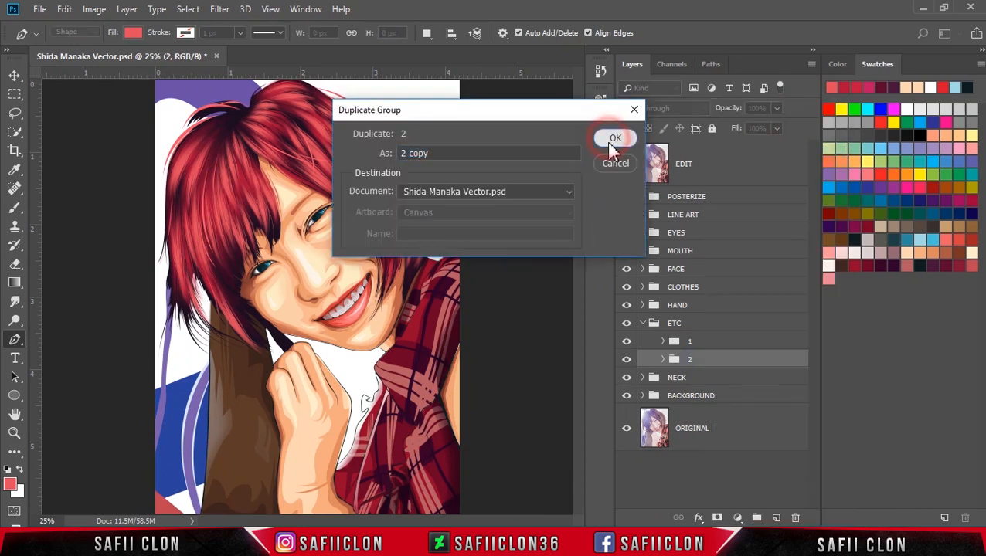
click(615, 139)
click(627, 378)
Convert the 2 copy group to a smart object and apply a Gaussian Blur with a radius of 22,2 pixels
right_click(717, 361)
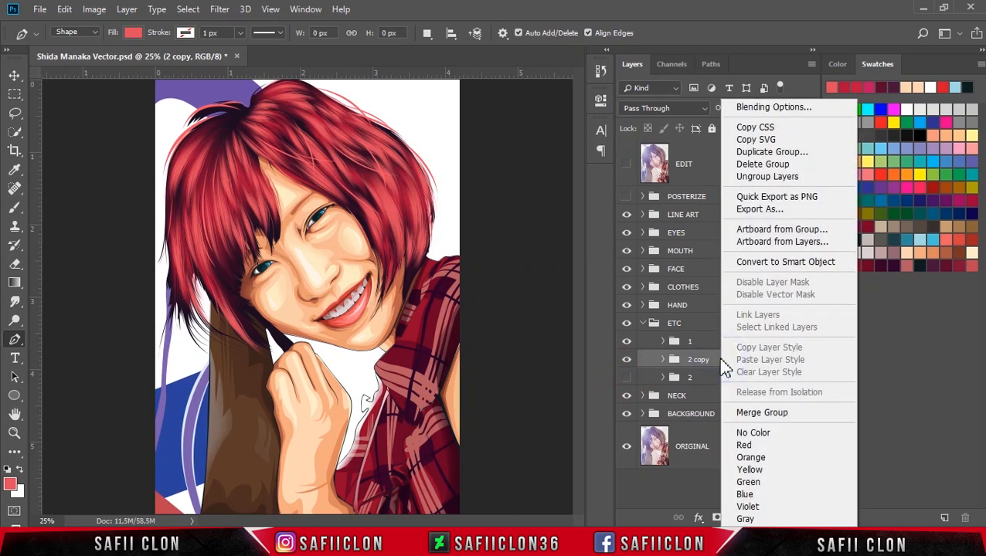
click(775, 263)
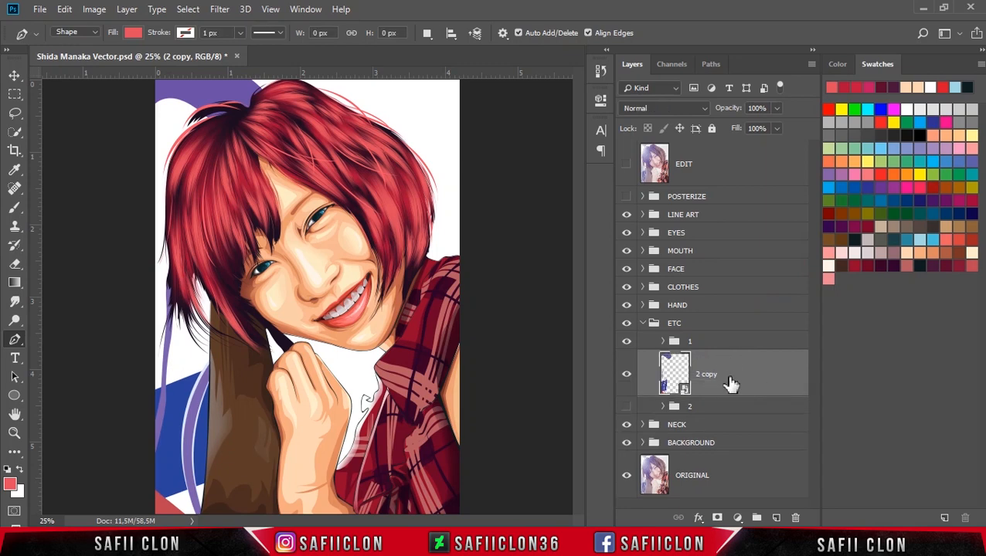
click(222, 11)
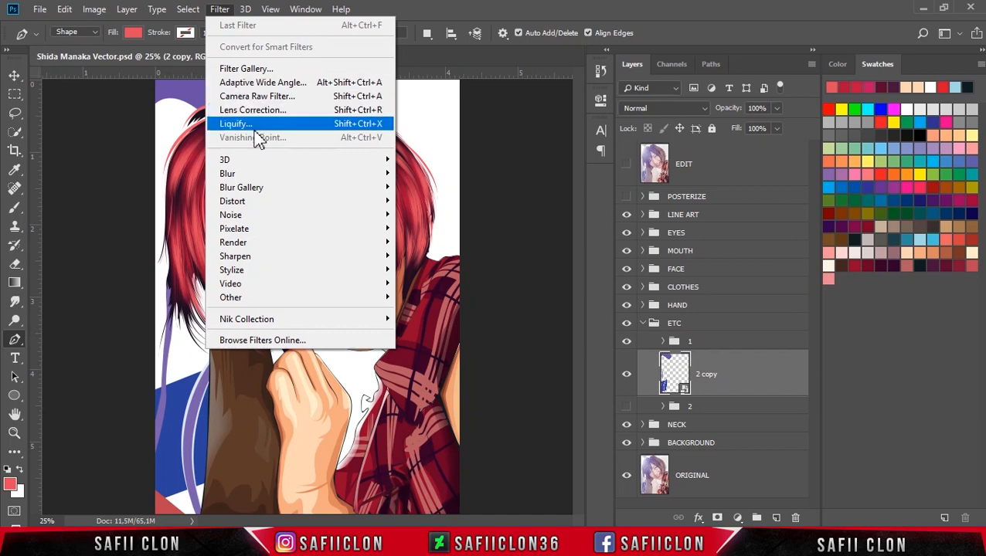
mouse_move(268, 177)
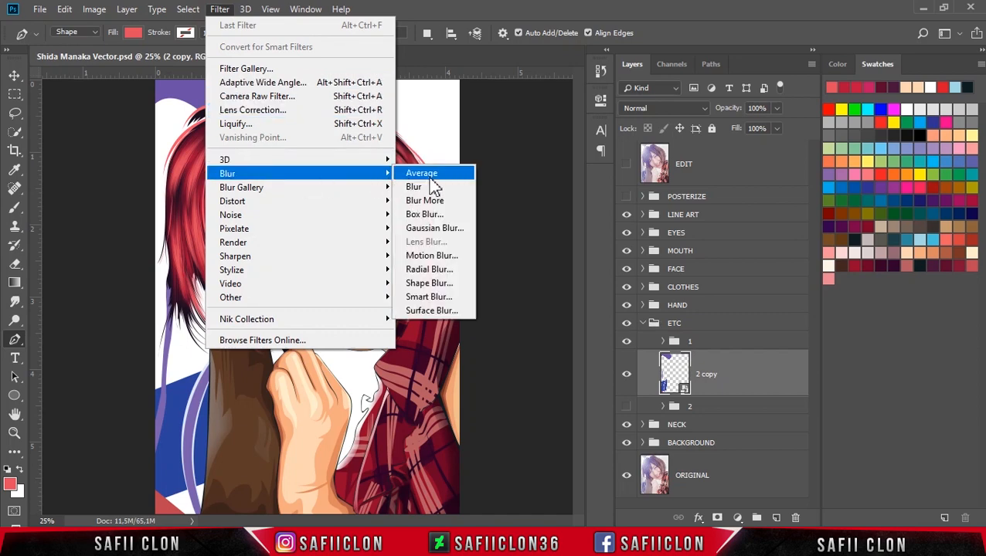
click(446, 228)
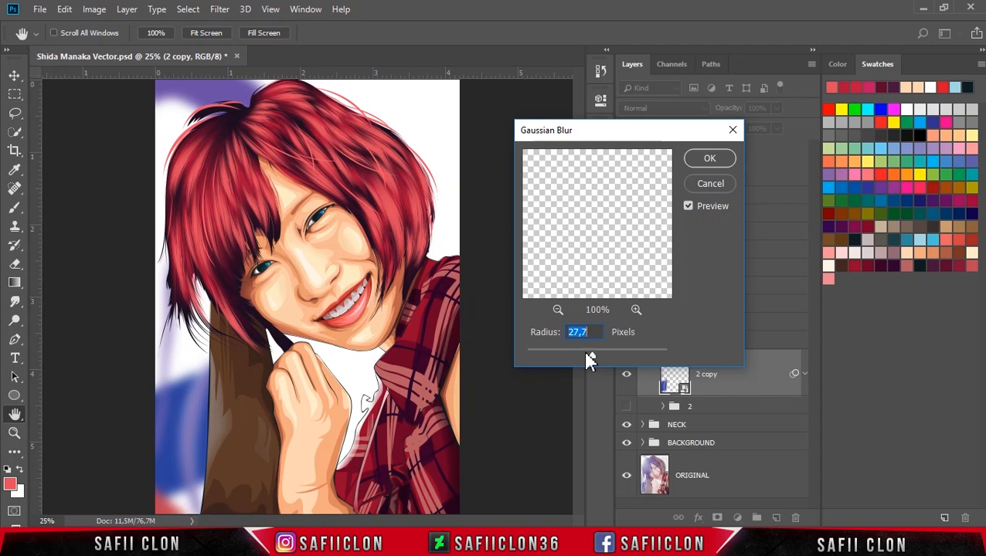
drag(589, 358, 585, 356)
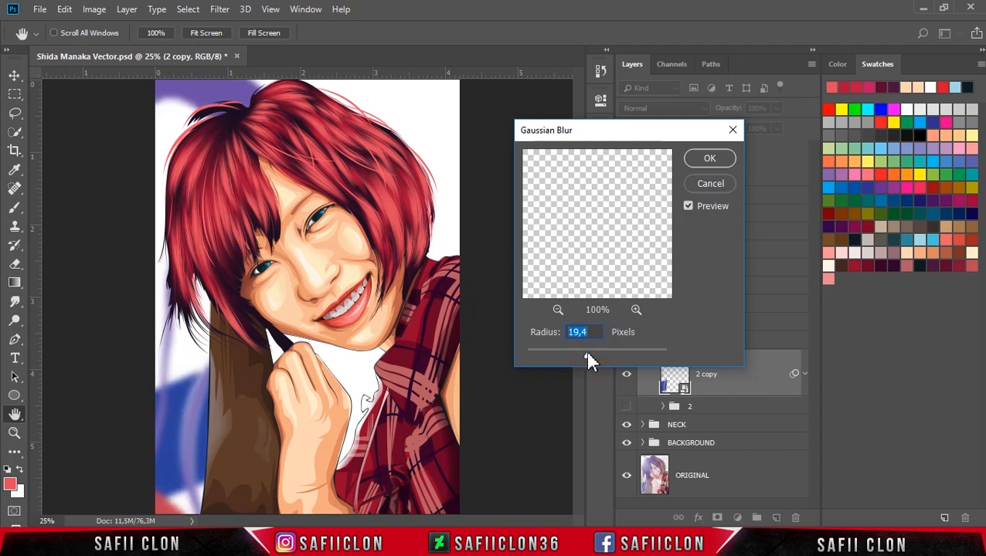
drag(595, 356, 595, 357)
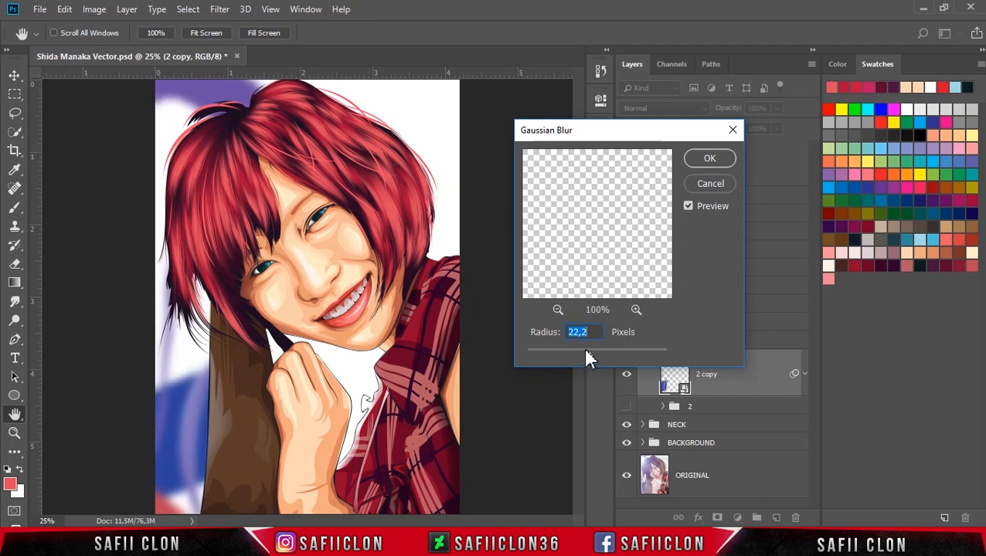
click(702, 166)
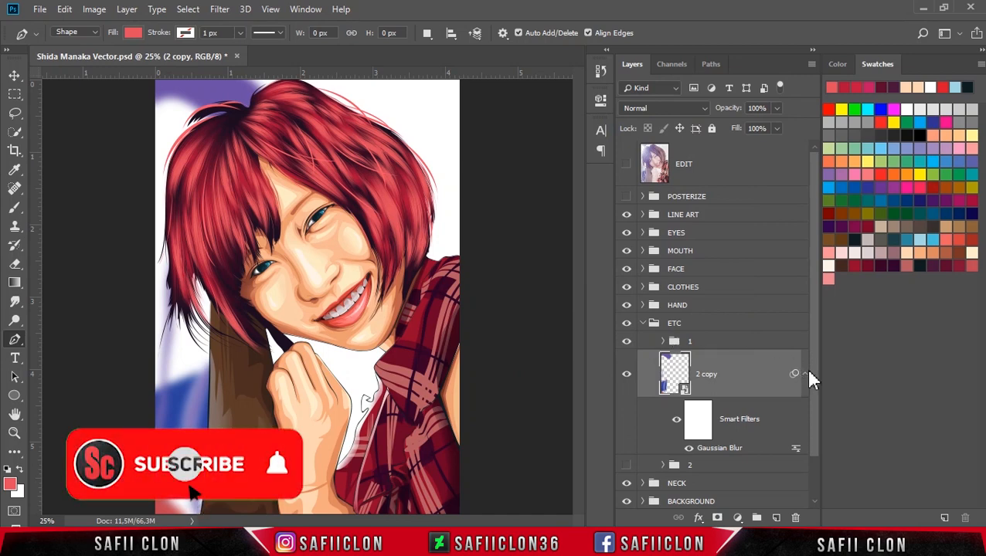
Change the Color Fill 1 layer in the BACKGROUND group to the light pink fce1e1
scroll(815, 391, down, 2)
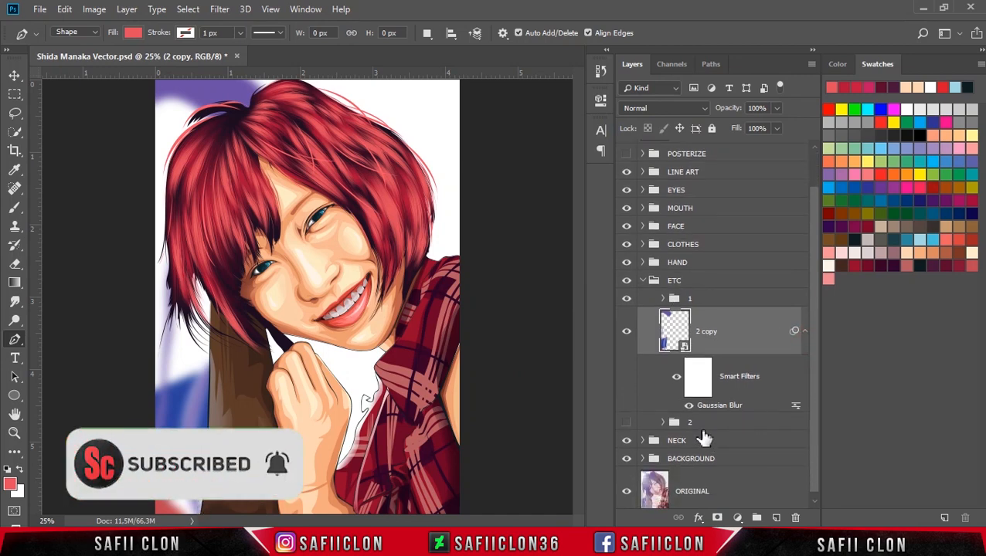
click(647, 459)
click(642, 459)
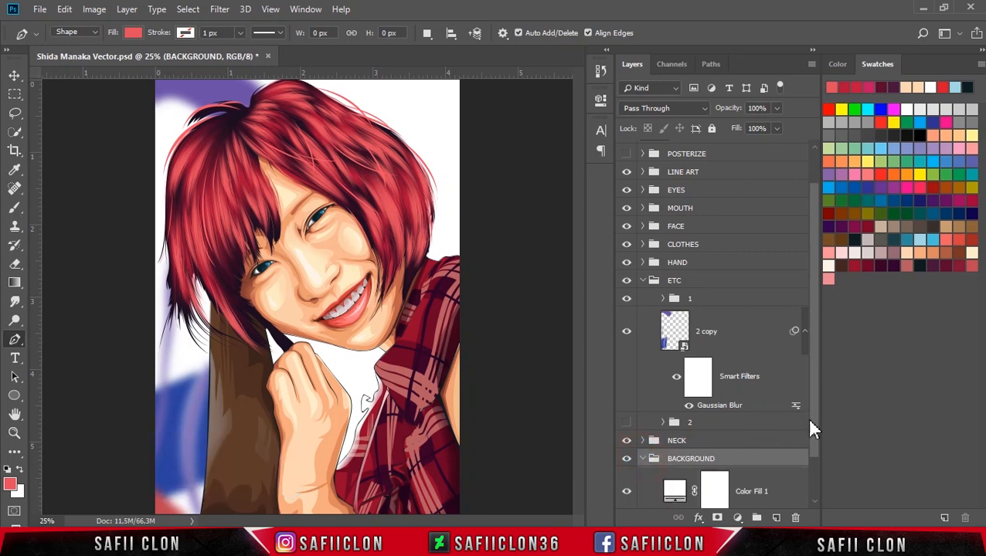
scroll(812, 442, down, 2)
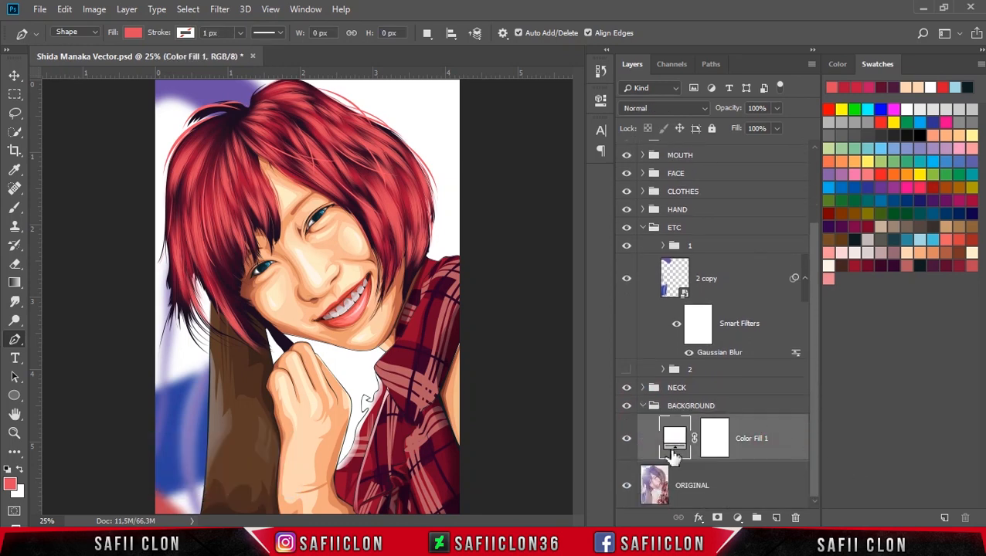
double_click(669, 438)
drag(634, 17, 699, 29)
click(504, 65)
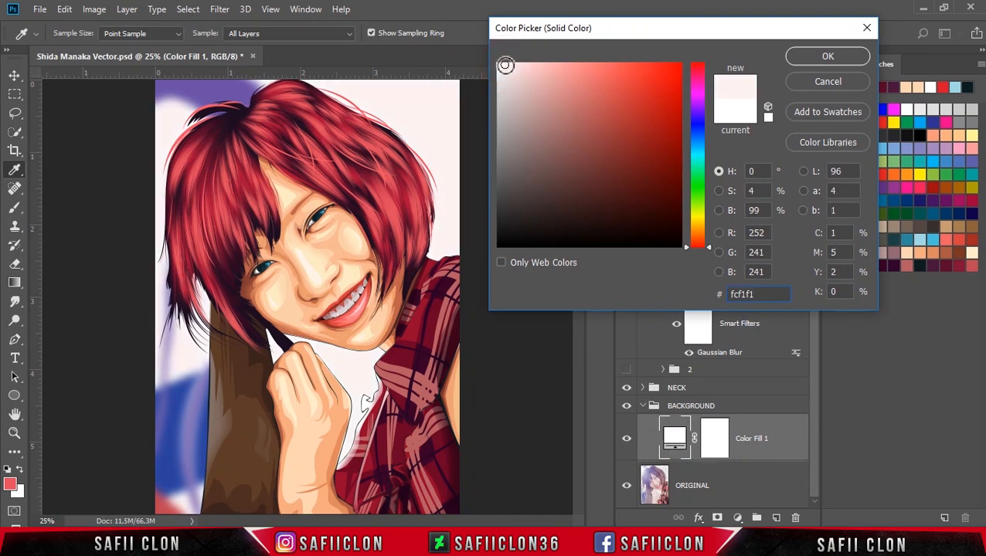
drag(509, 64, 517, 65)
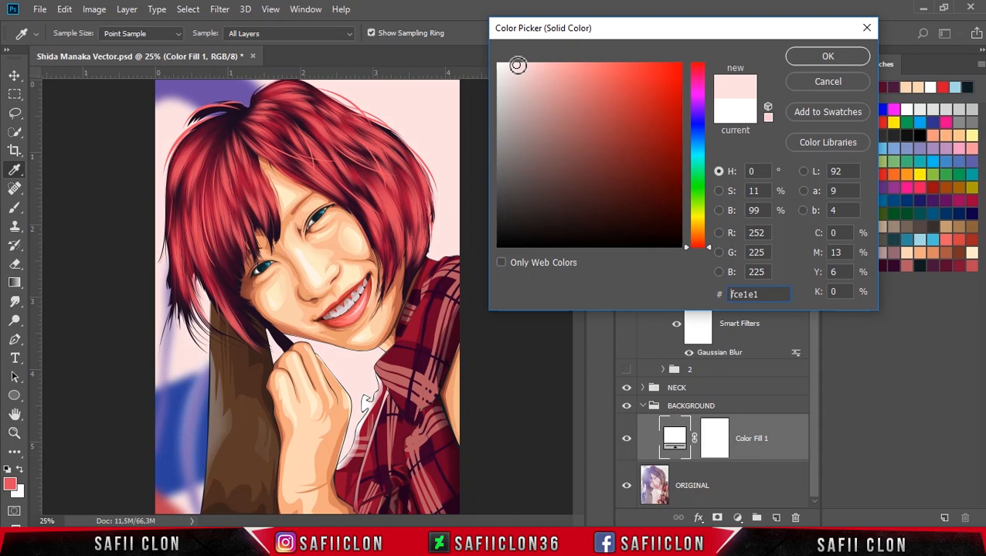
click(771, 297)
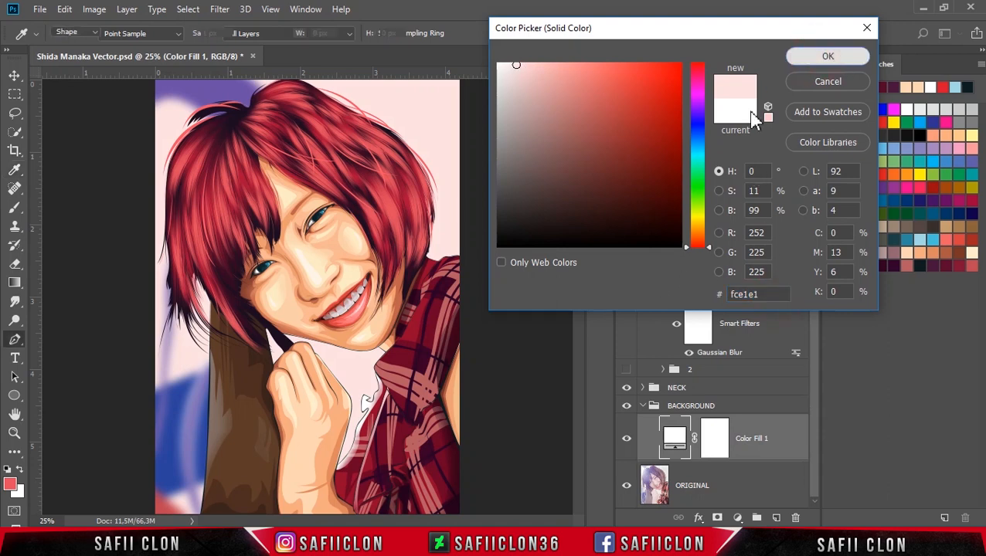
click(827, 57)
Check the whole portrait against the pink background and collapse the ETC group
drag(808, 331, 815, 302)
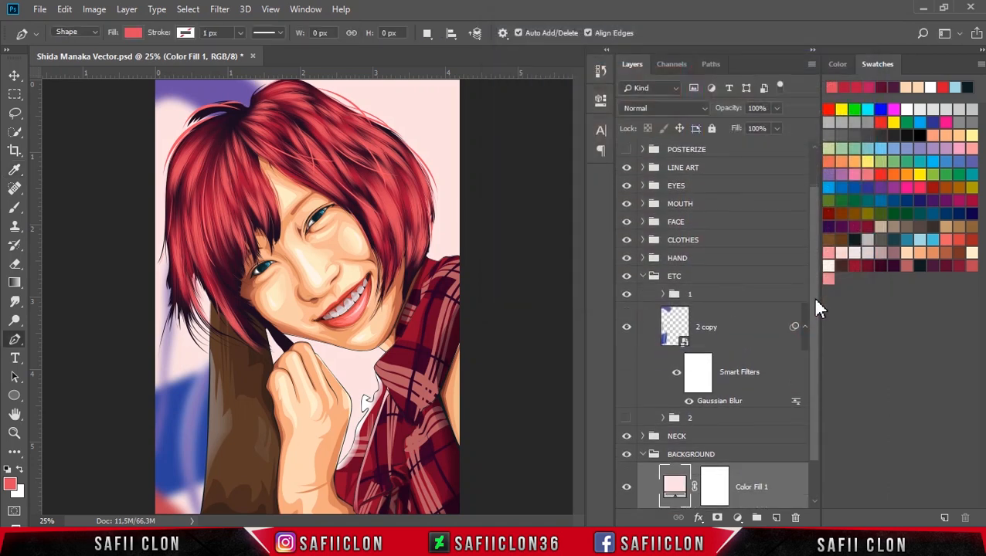
key(ctrl+minus)
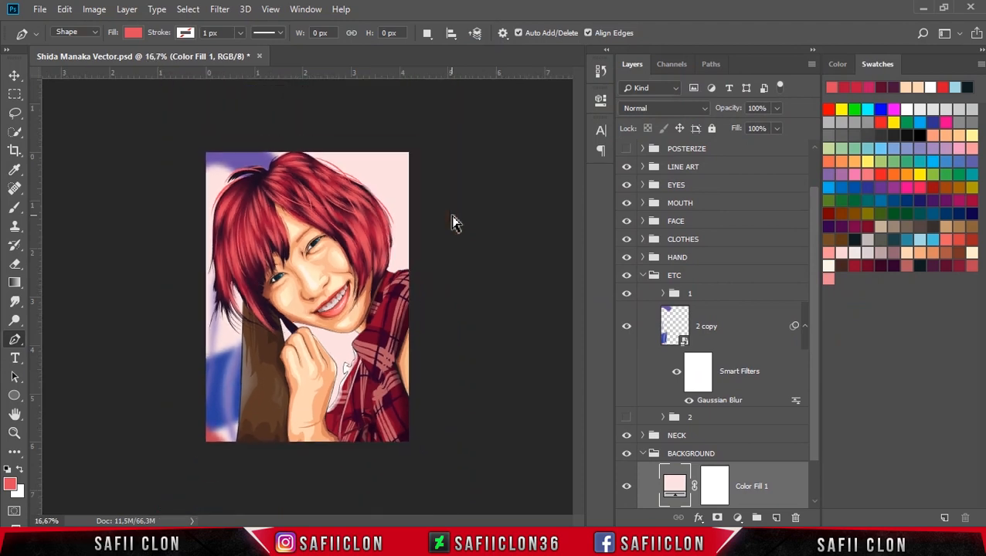
key(ctrl+plus)
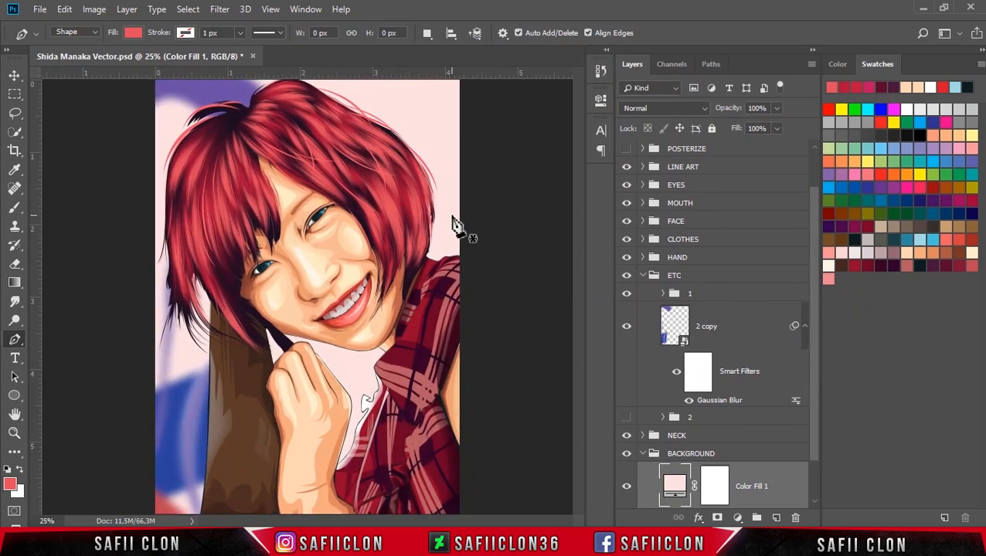
click(642, 275)
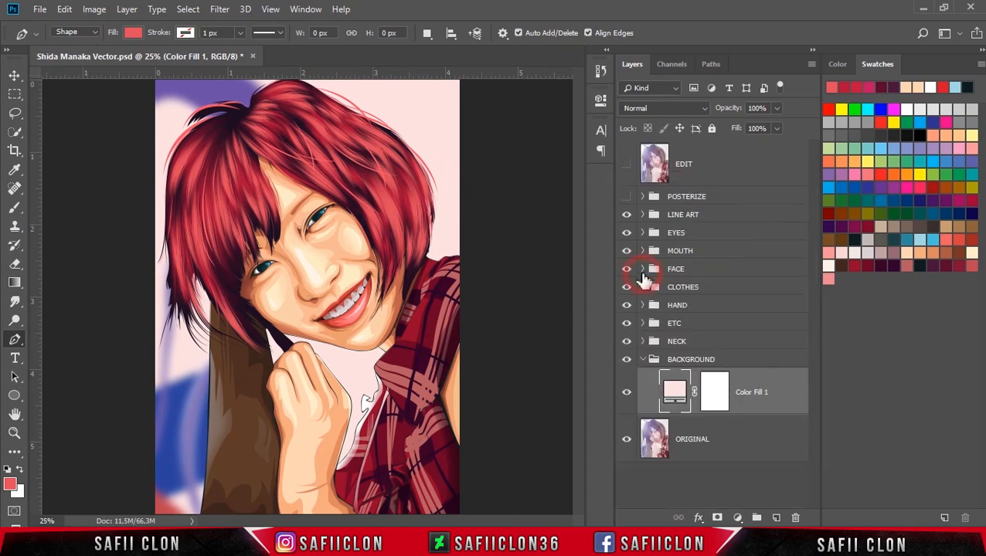